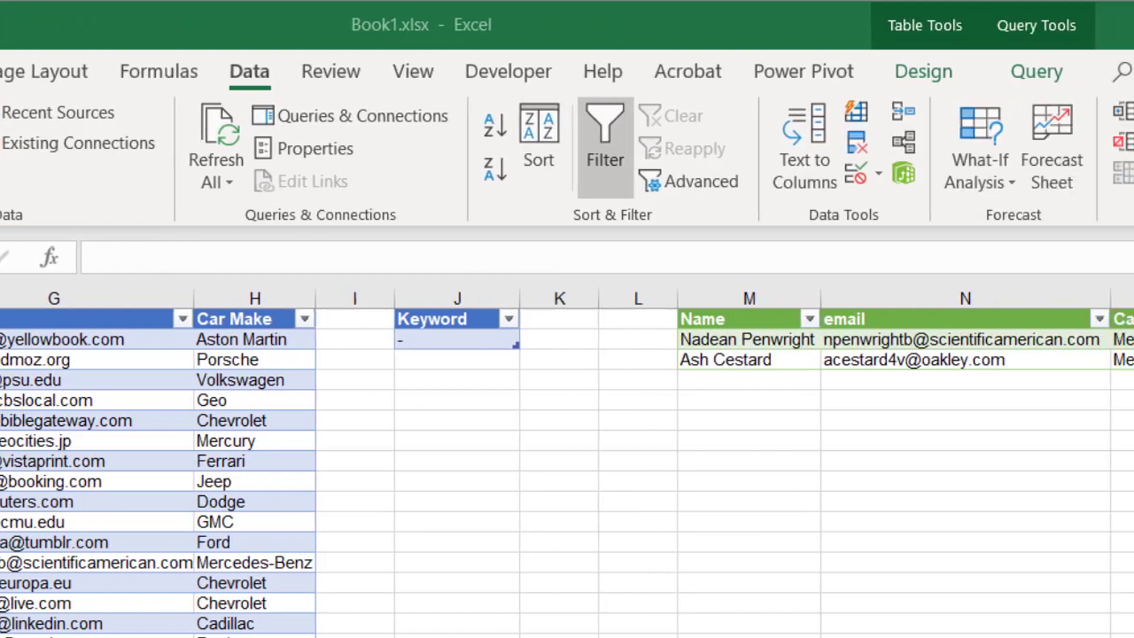
# - Search for the keyword Geo entered in J2 by refreshing the results table, and select the matching row in the source table
pyautogui.click(478, 343)
pyautogui.press('BackSpace')
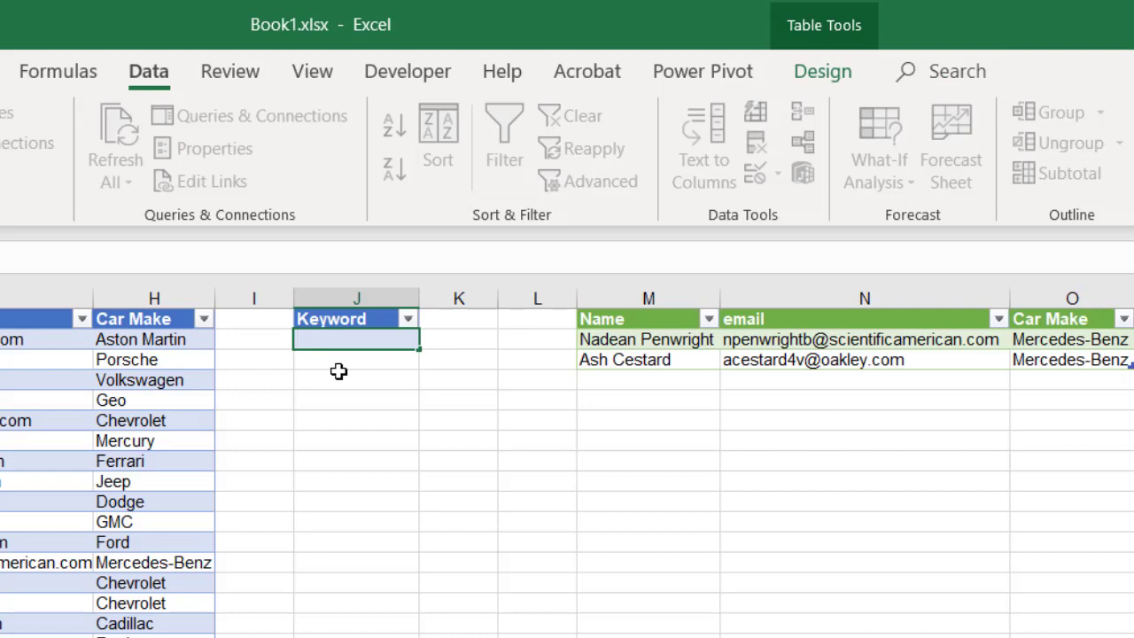
pyautogui.write('Geo')
pyautogui.press('Return')
pyautogui.rightClick(666, 359)
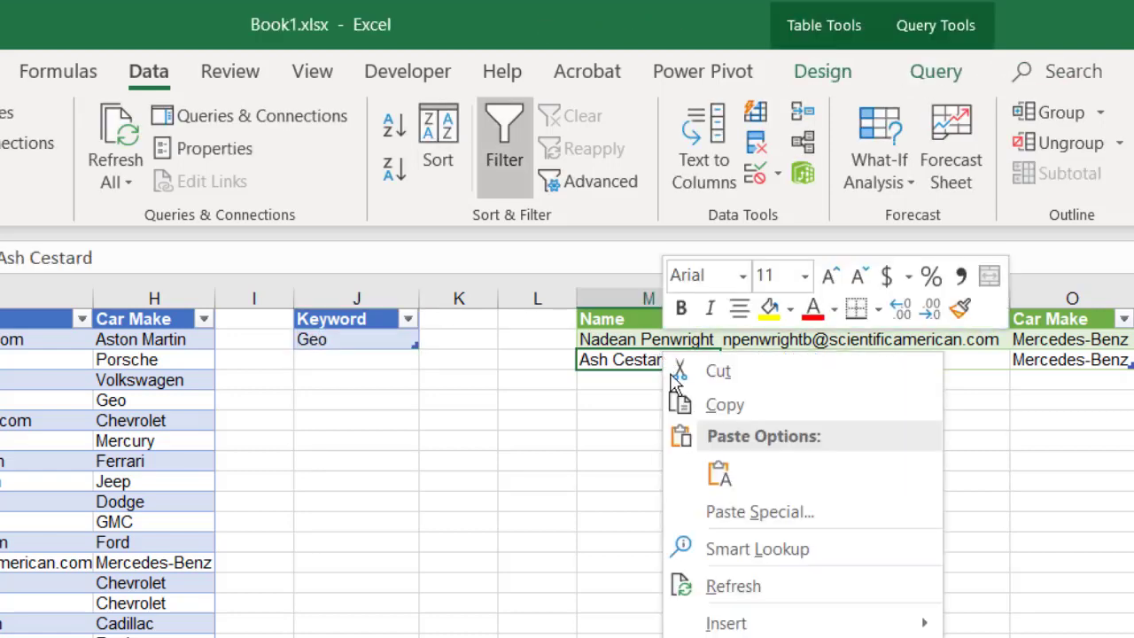
pyautogui.click(728, 583)
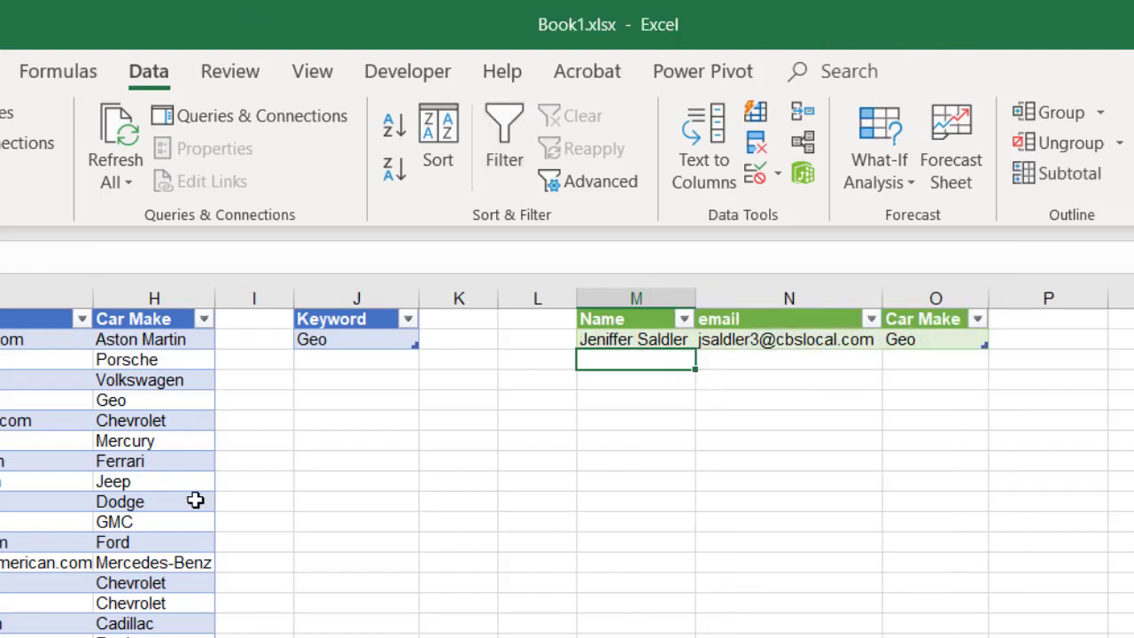
pyautogui.moveTo(115, 400); pyautogui.dragTo(0, 400)
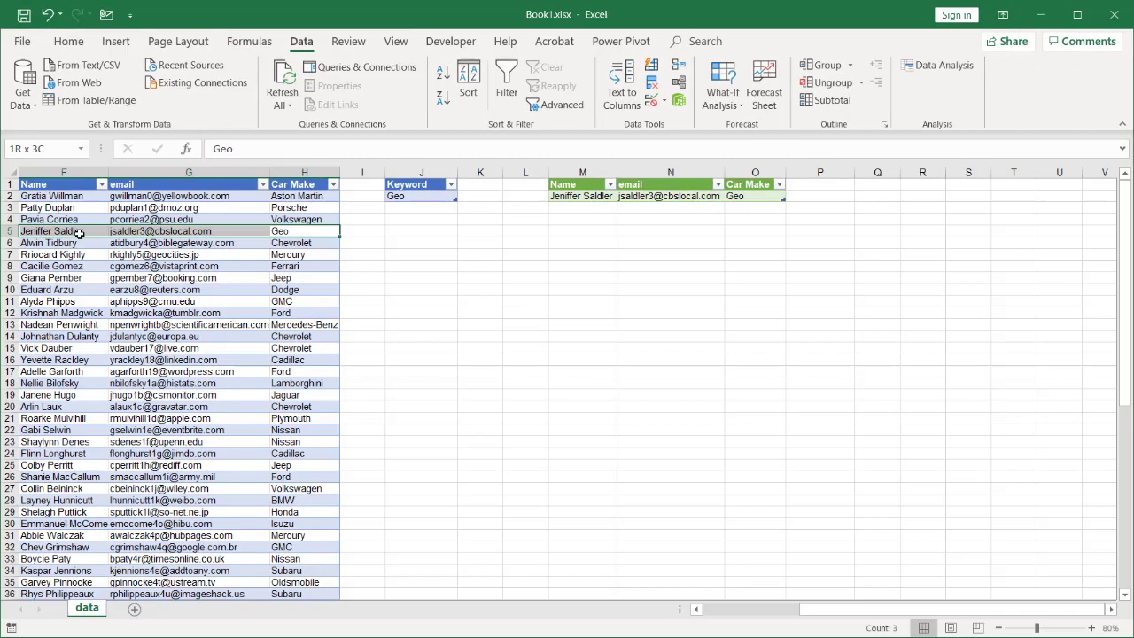
pyautogui.moveTo(79, 233); pyautogui.dragTo(79, 233)
# - Set the keyword in J2 to Ford and refresh the results table
pyautogui.click(432, 195)
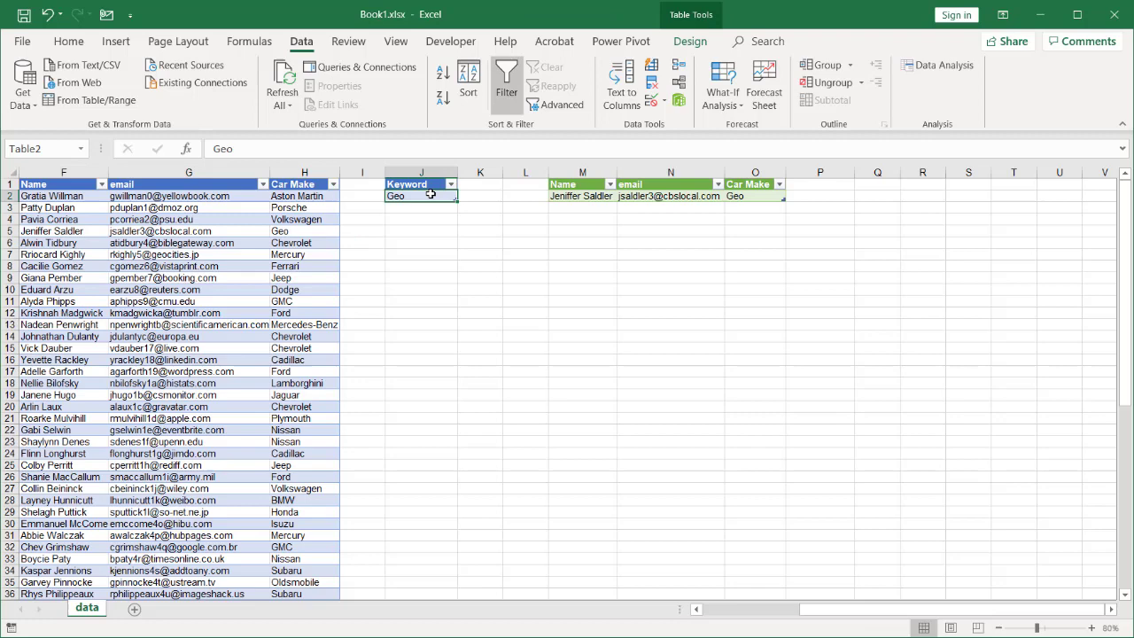
pyautogui.write('Ford')
pyautogui.press('Return')
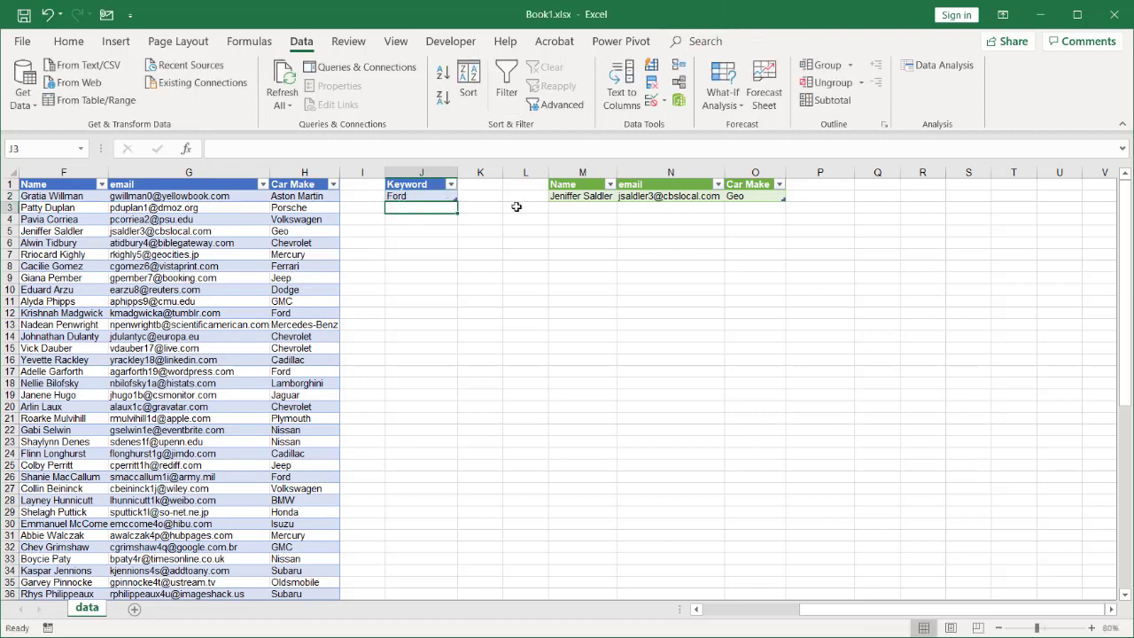
pyautogui.rightClick(578, 195)
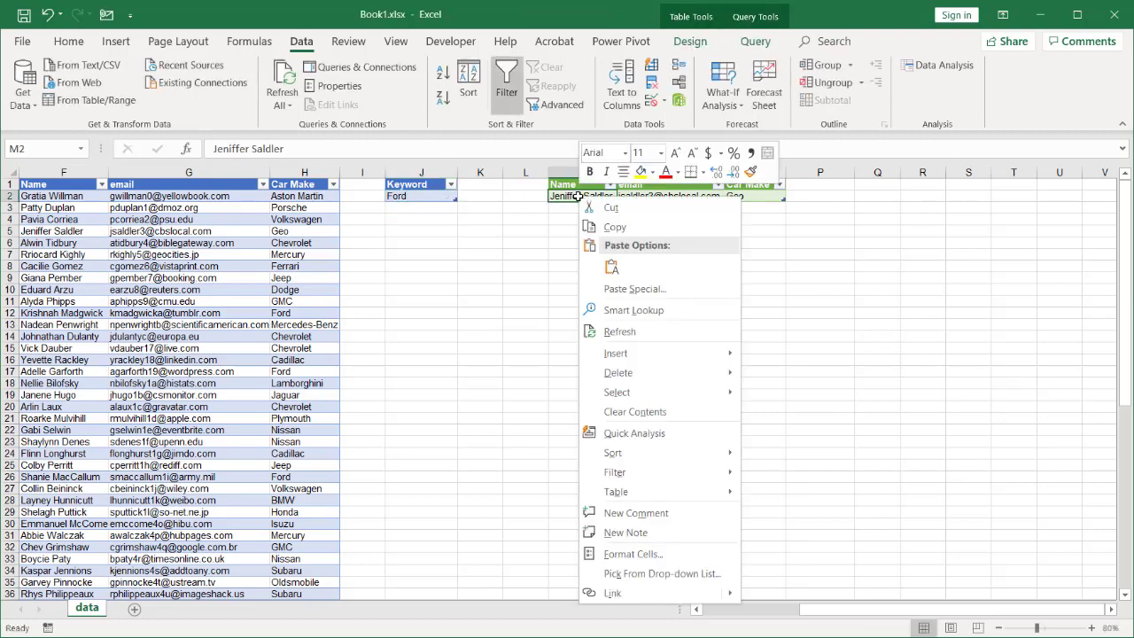
pyautogui.click(671, 336)
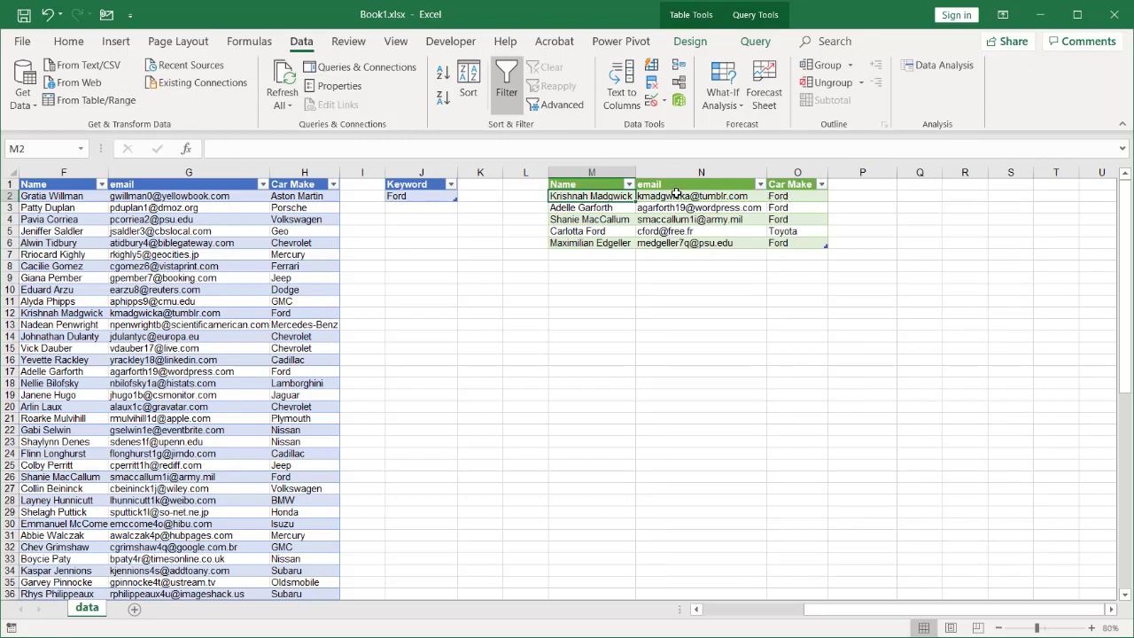
# - Examine the Car Make column of the results, especially the Toyota row and the name in that row
pyautogui.click(789, 172)
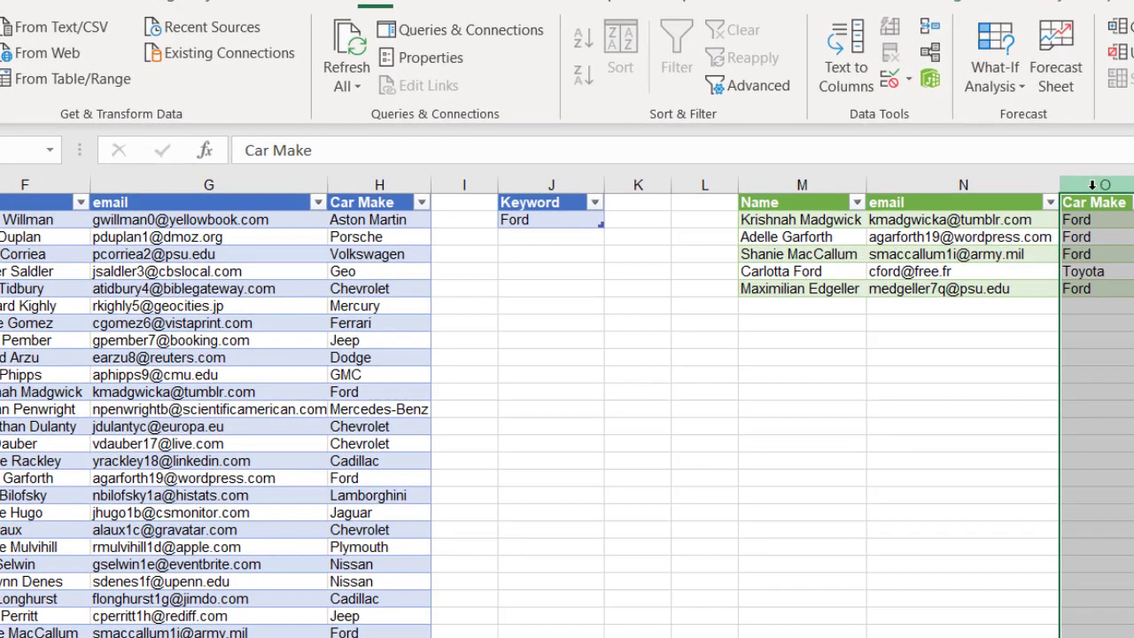
pyautogui.click(1112, 270)
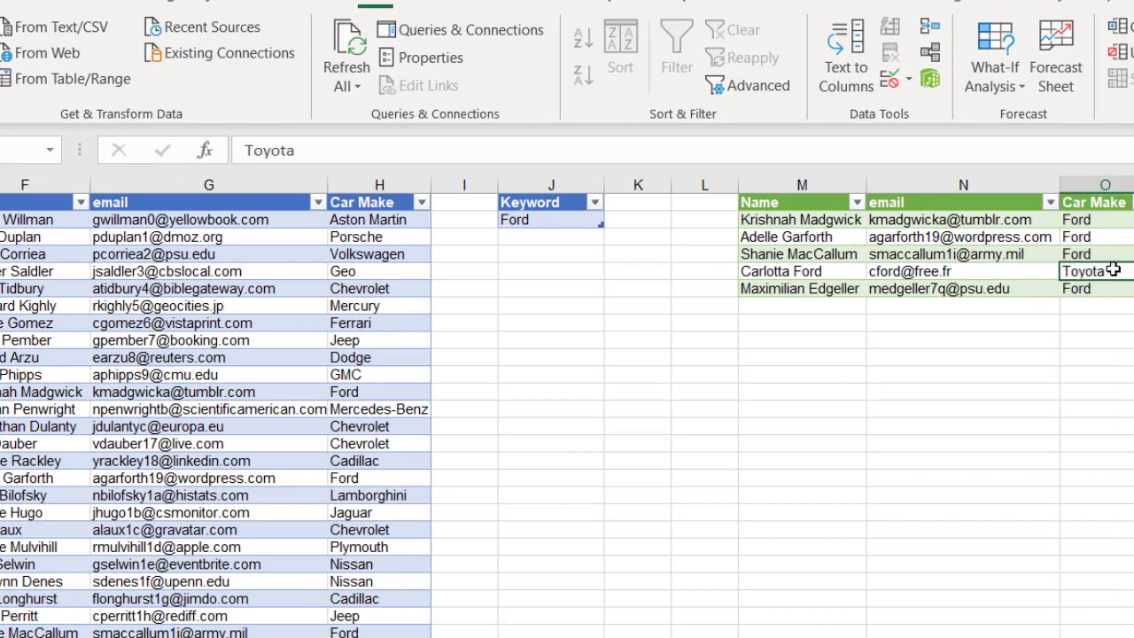
pyautogui.click(771, 271)
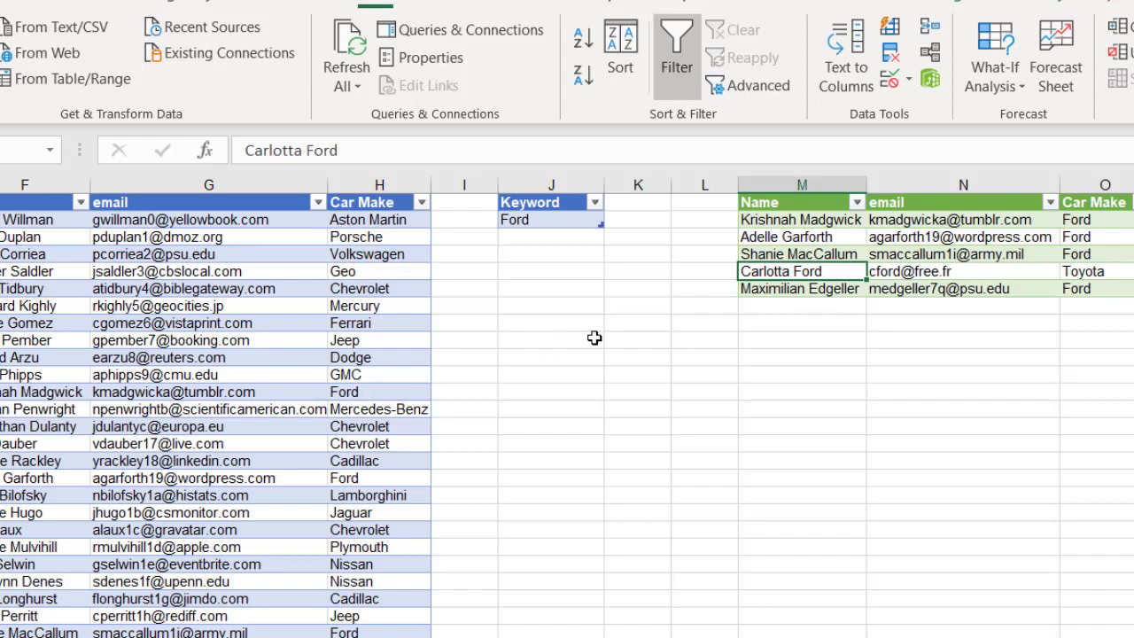
# - Re-enter the last name in cell C50 in all lowercase letters and refresh the results table
pyautogui.hscroll(-5, 567, 407)
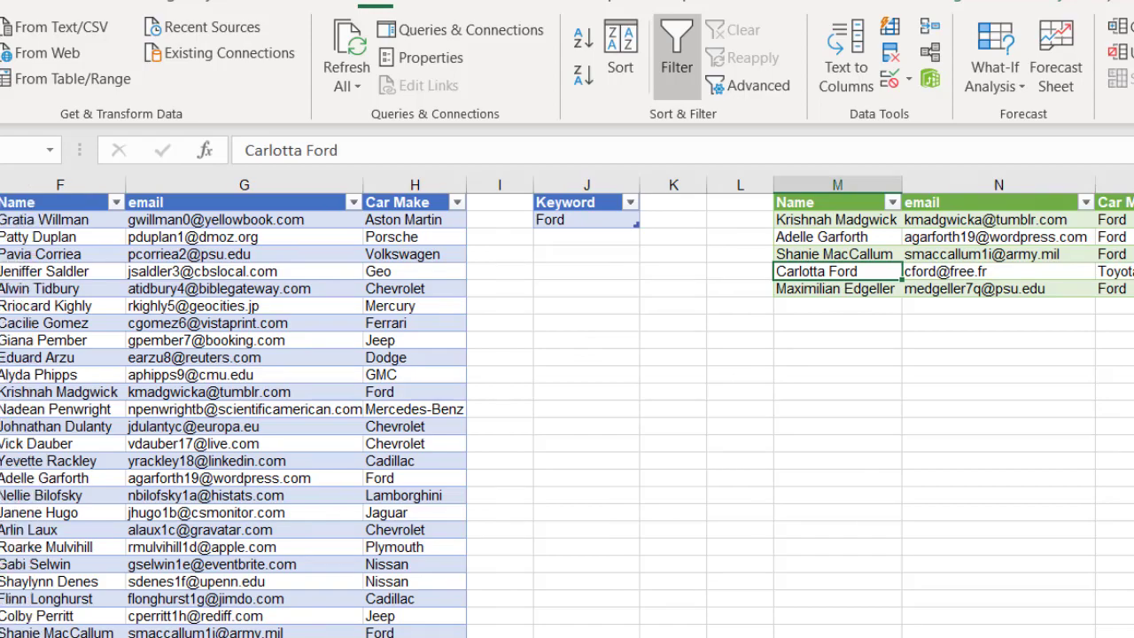
pyautogui.scroll(-1, 158, 540)
pyautogui.scroll(-6, 157, 540)
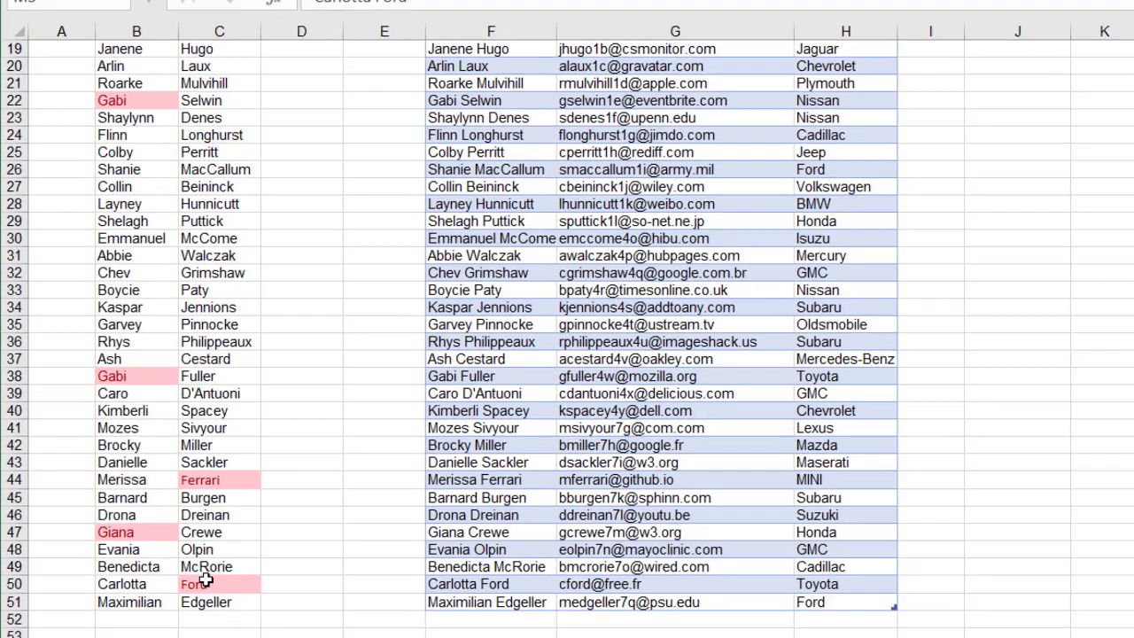
pyautogui.click(205, 580)
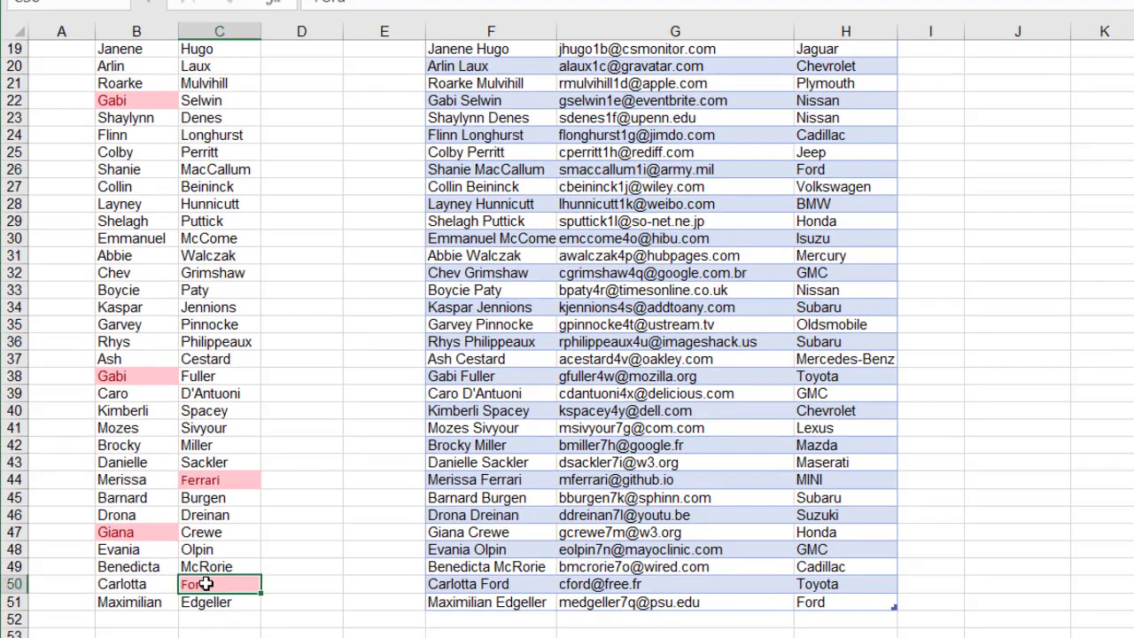
pyautogui.write('for')
pyautogui.press('Return')
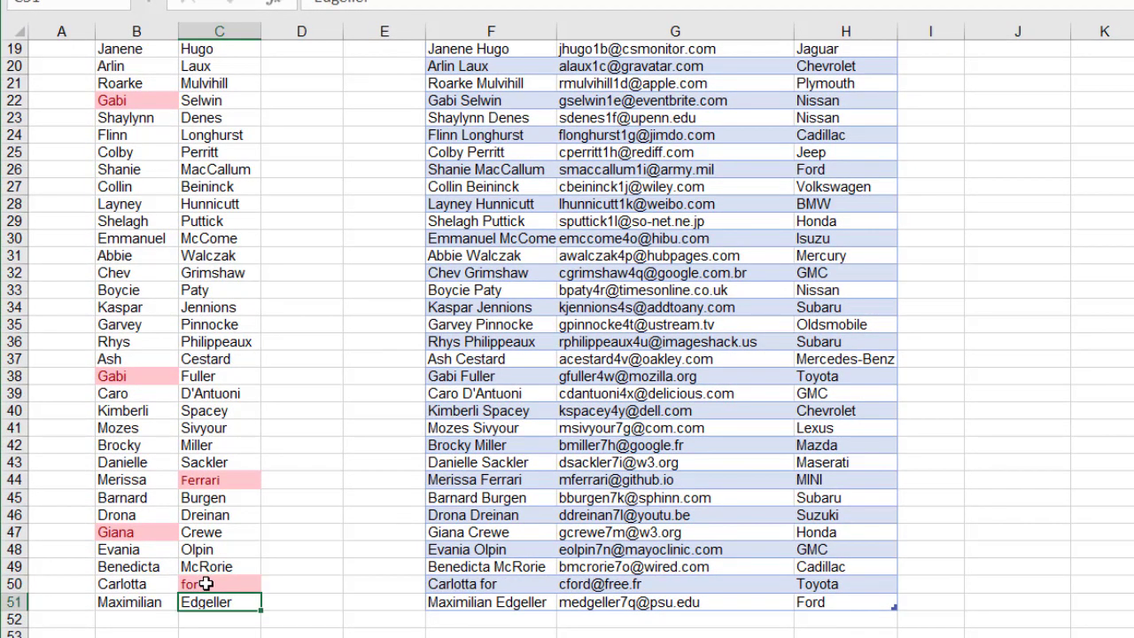
pyautogui.click(206, 583)
pyautogui.write('ford')
pyautogui.press('Return')
pyautogui.scroll(6, 1010, 555)
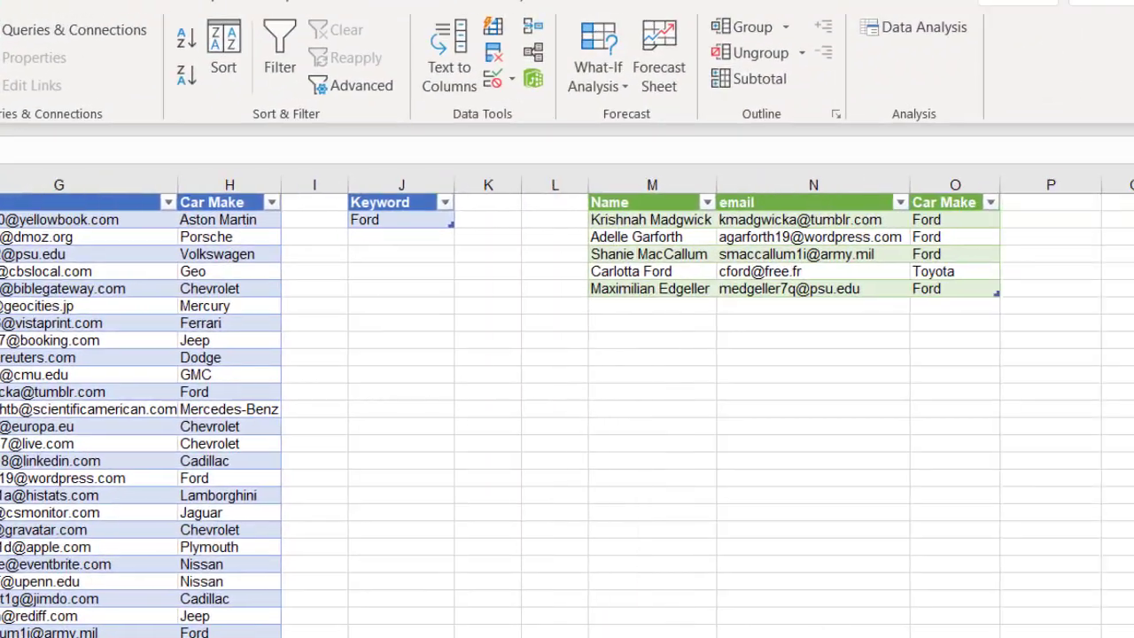
pyautogui.rightClick(657, 241)
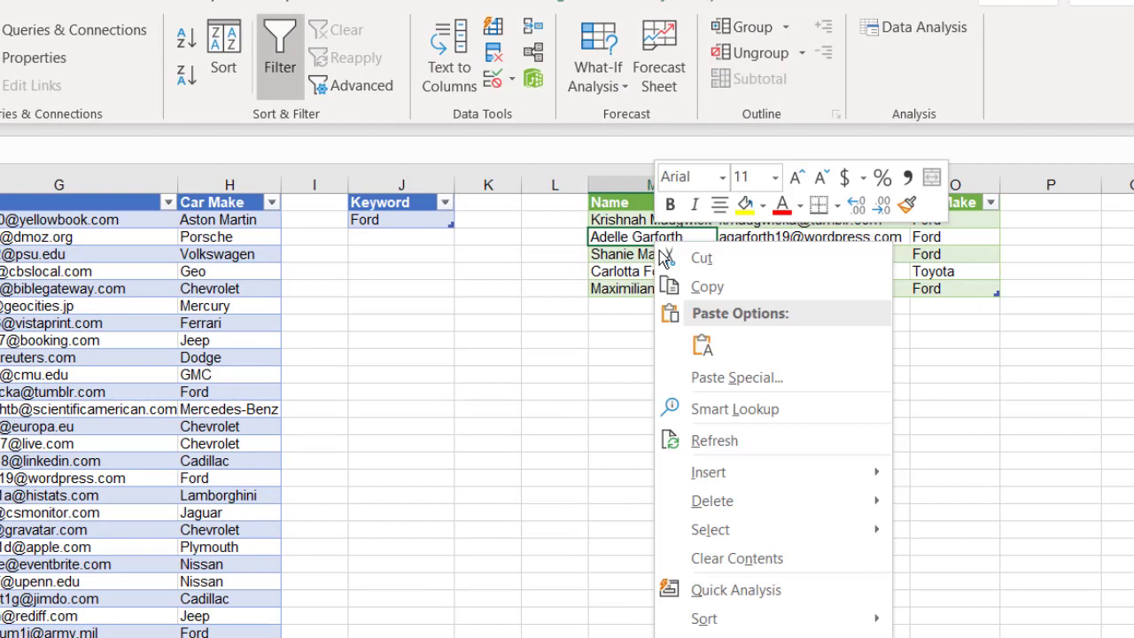
pyautogui.click(752, 440)
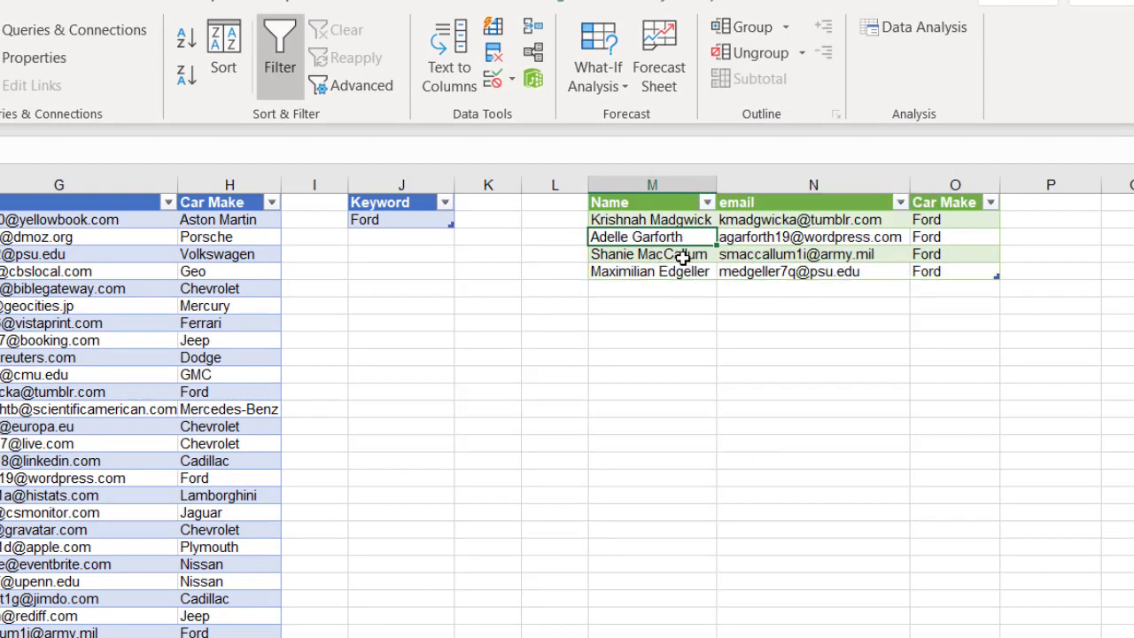
# - Set the keyword in J2 to lowercase ford and refresh the results table
pyautogui.click(387, 223)
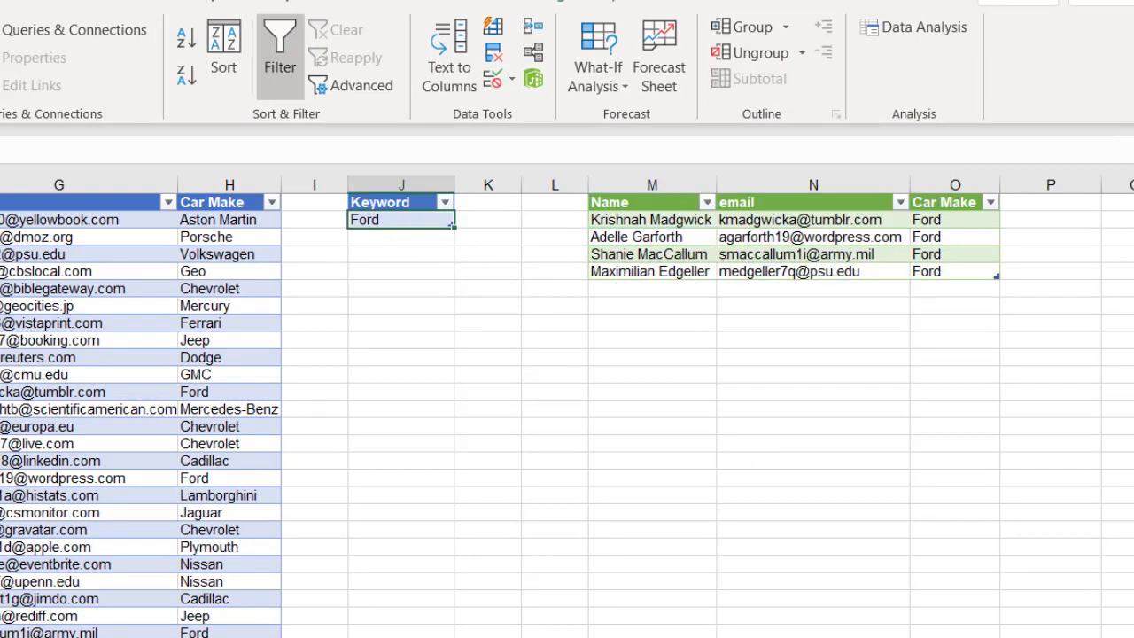
pyautogui.write('for')
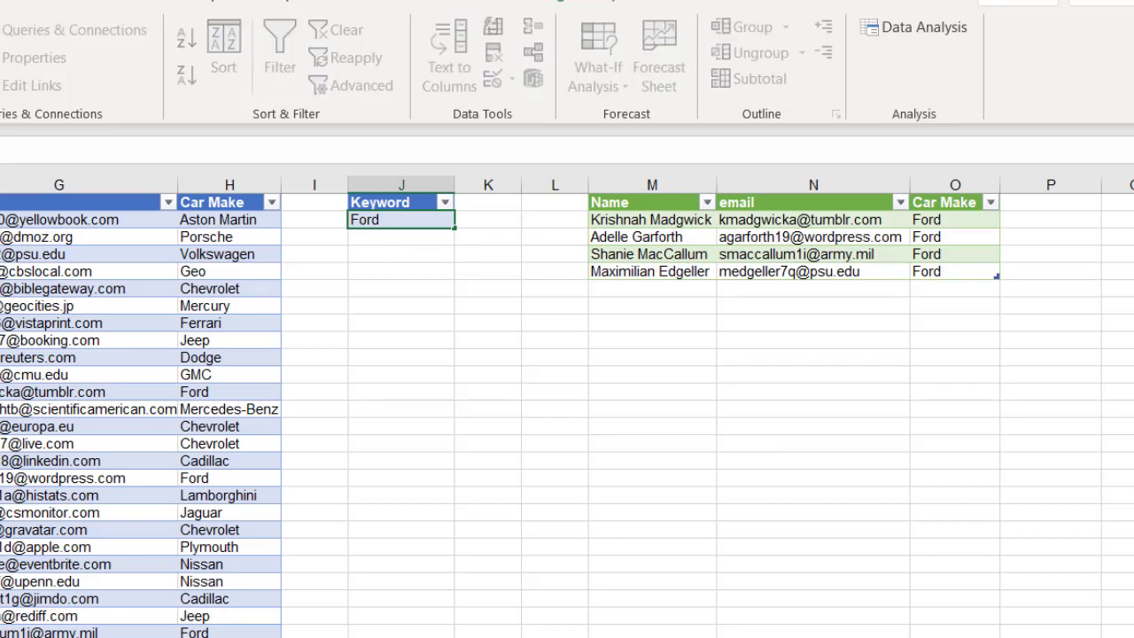
pyautogui.press('Return')
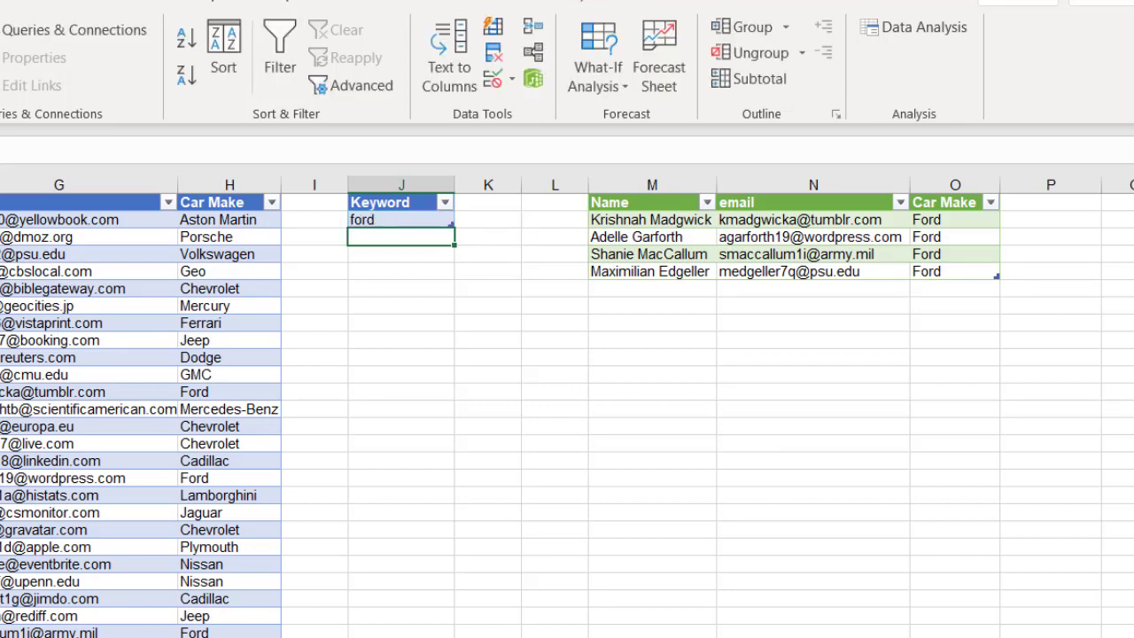
pyautogui.rightClick(648, 234)
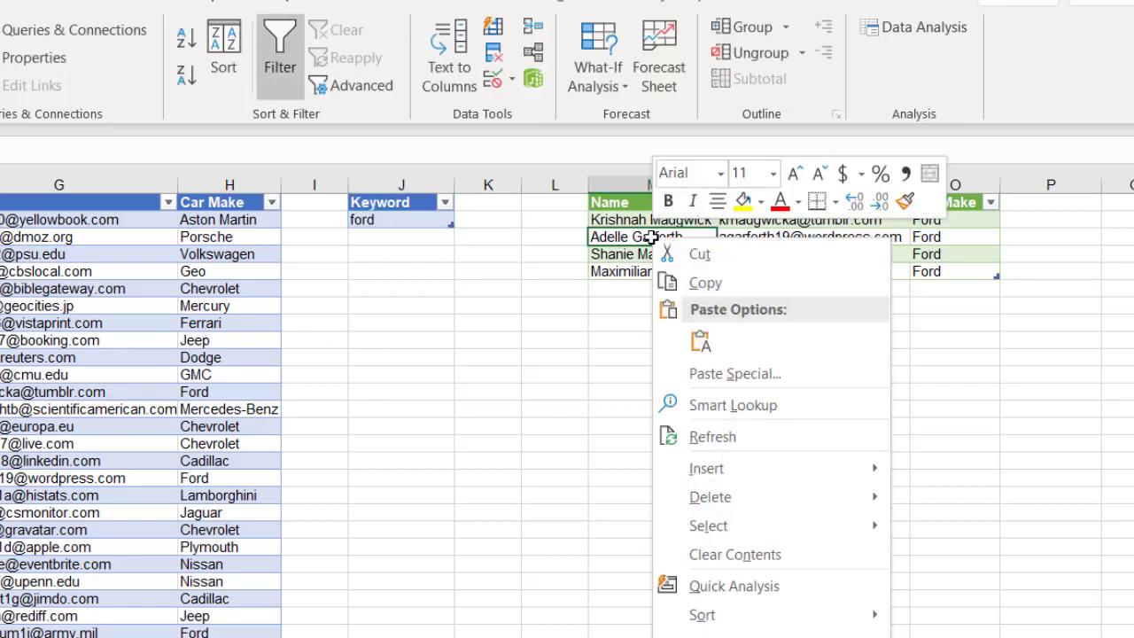
pyautogui.click(716, 439)
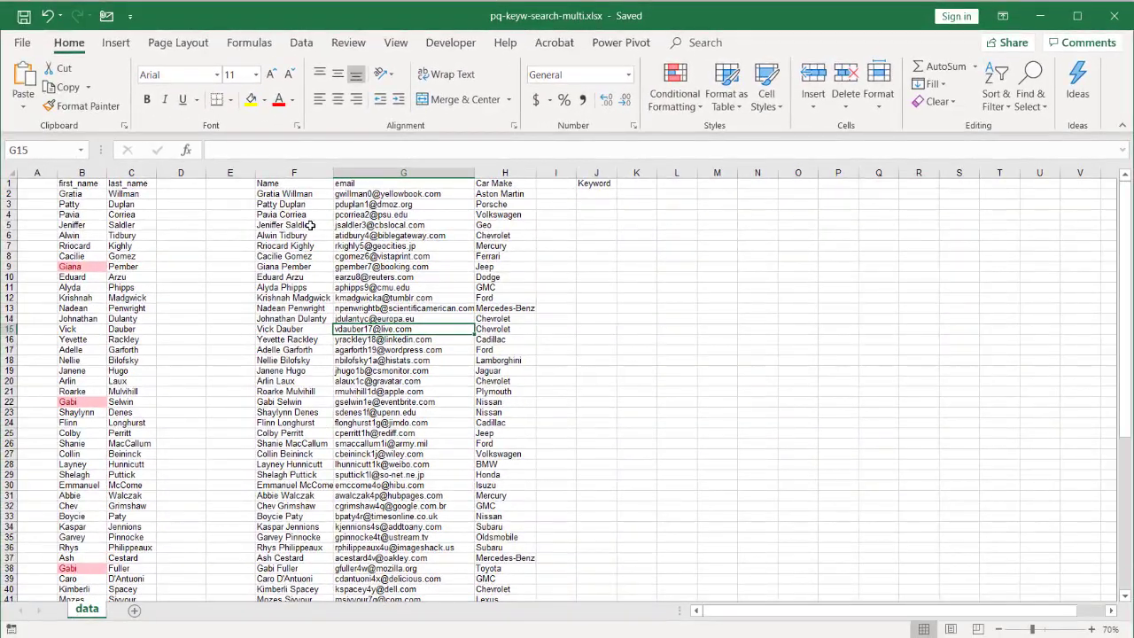
pyautogui.click(453, 241)
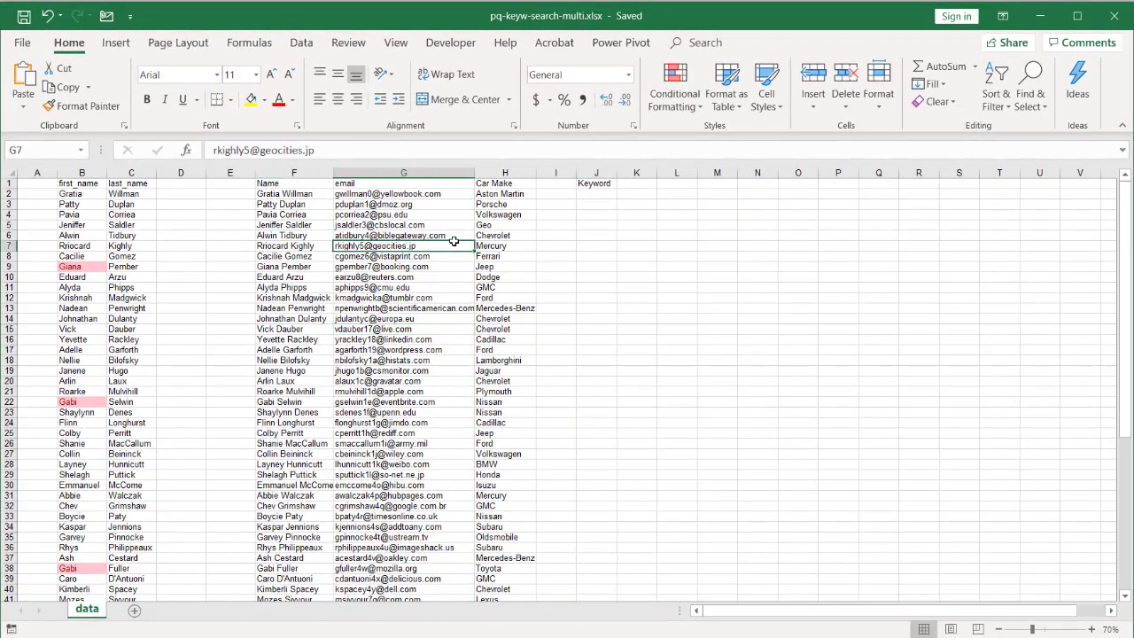
pyautogui.click(587, 184)
pyautogui.click(588, 194)
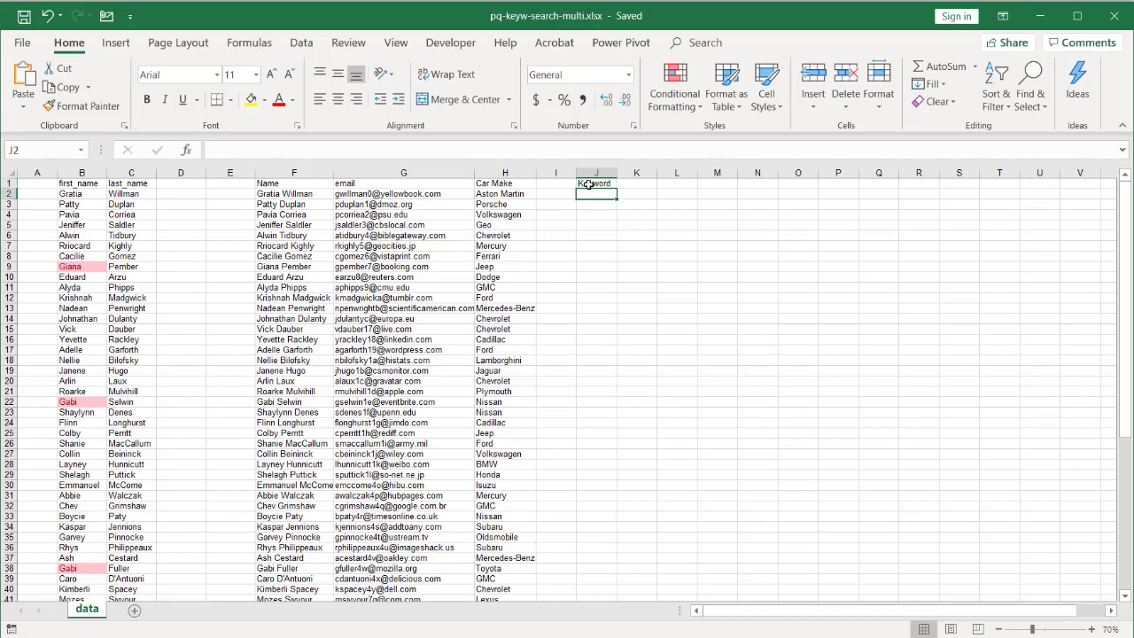
pyautogui.click(588, 184)
# - Convert the Name, email and Car Make range F1:H51 into a table with headers
pyautogui.click(353, 254)
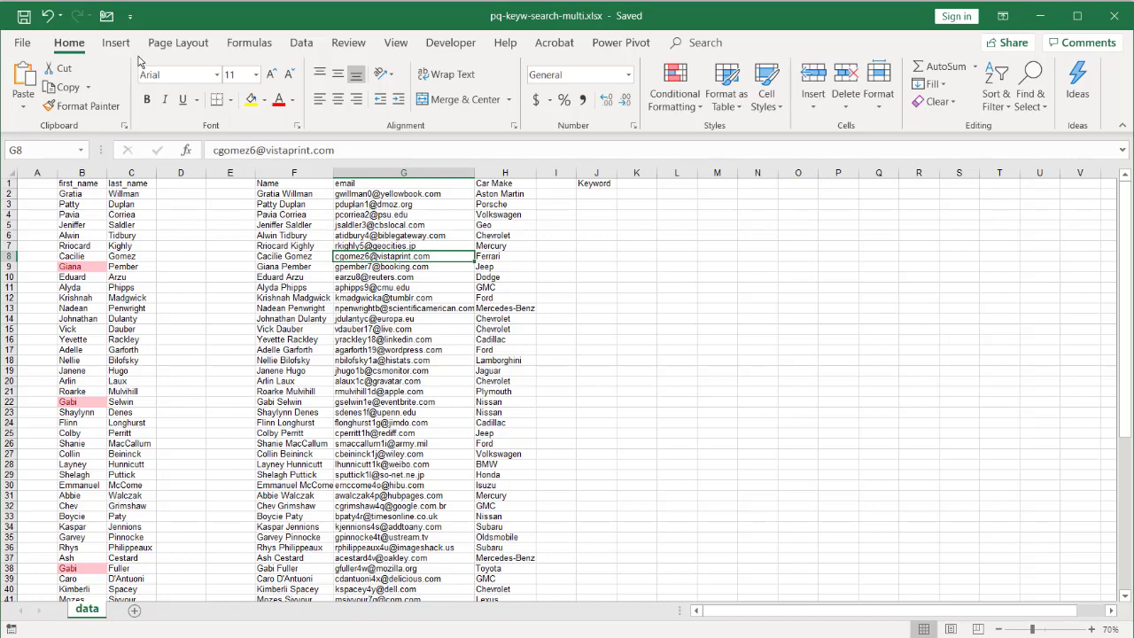
pyautogui.click(116, 42)
pyautogui.click(139, 84)
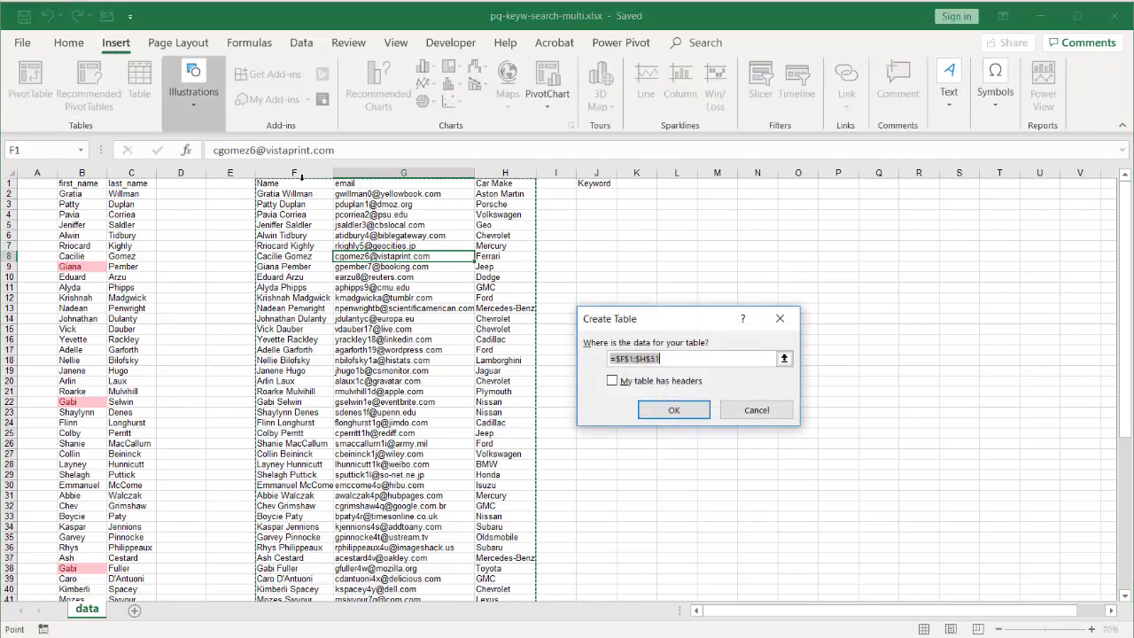
pyautogui.click(612, 380)
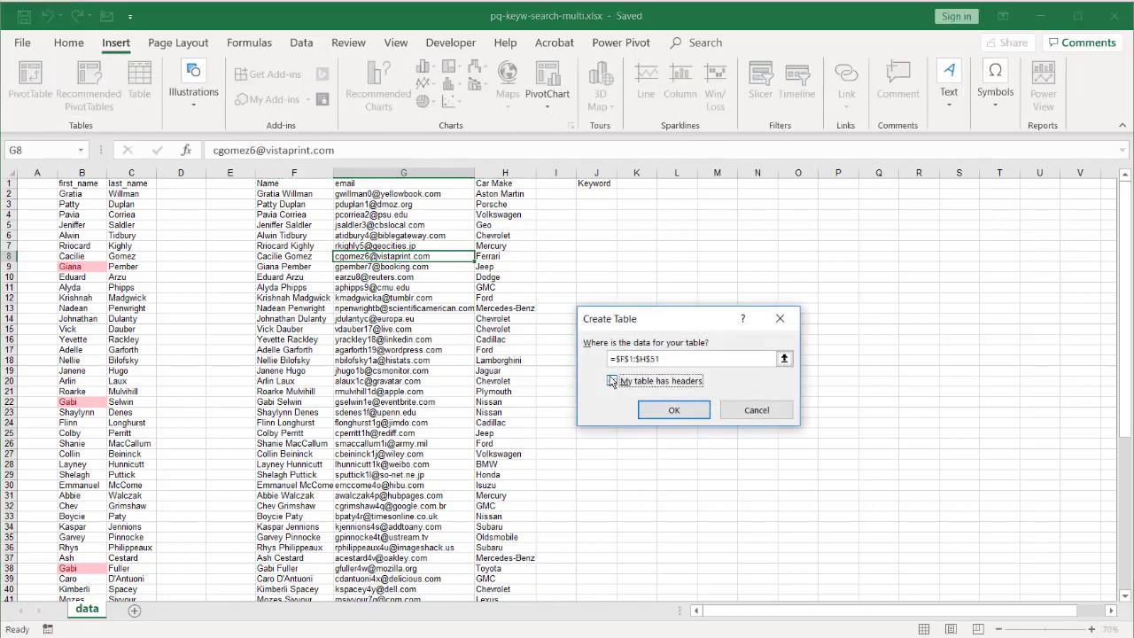
pyautogui.click(671, 410)
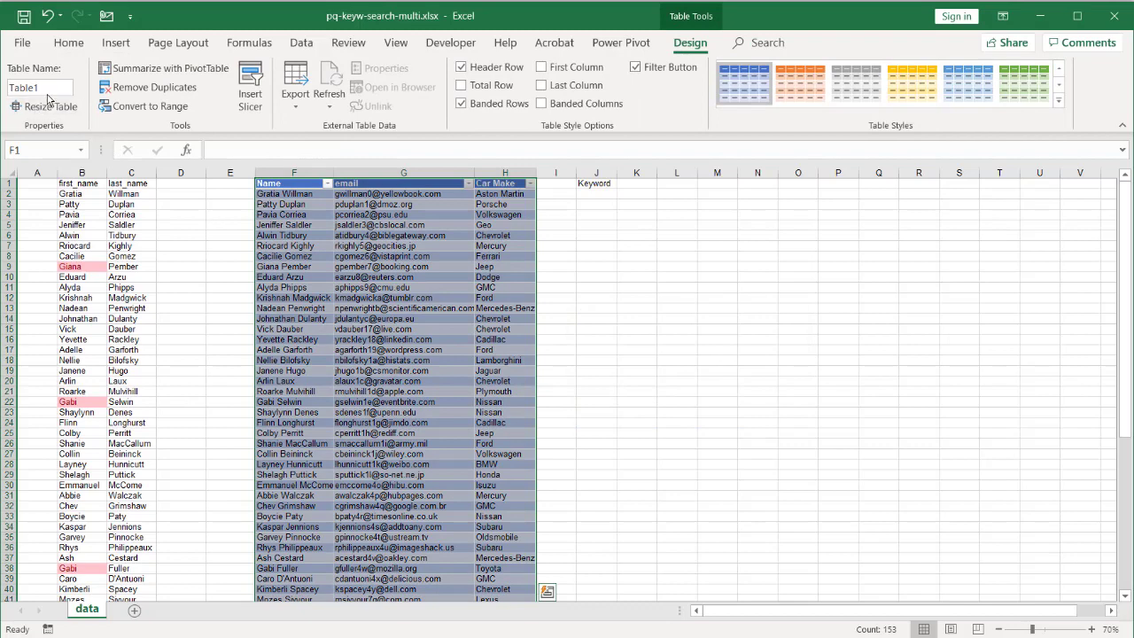
# - Name the new three-column table data
pyautogui.click(49, 89)
pyautogui.write('data')
pyautogui.press('Return')
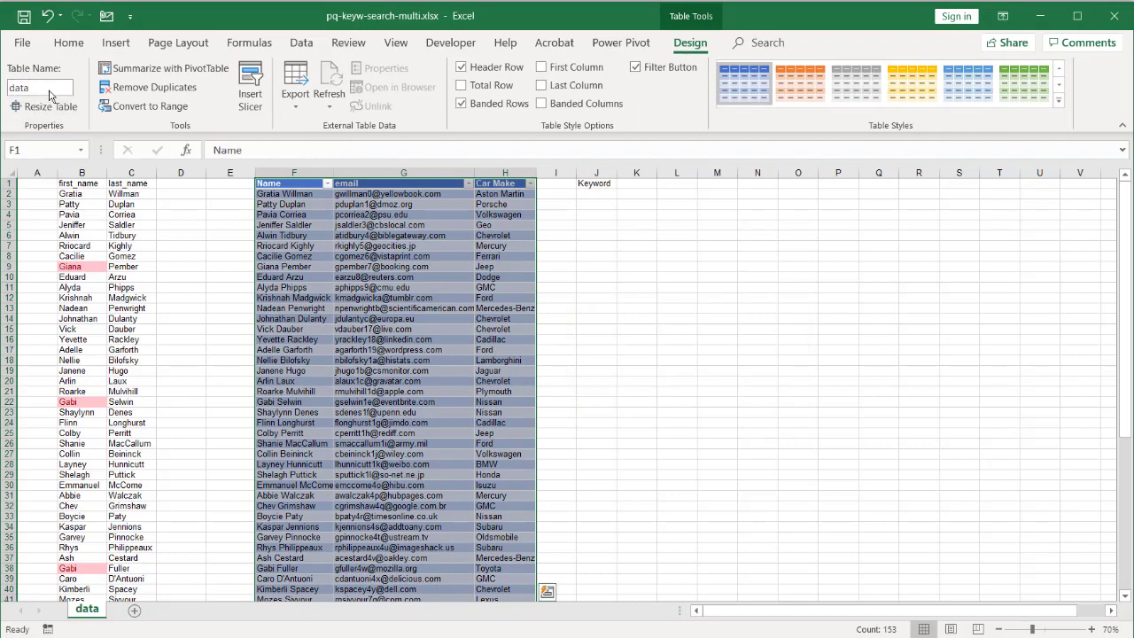
# - Convert the Keyword range J1:J2 into a table with headers
pyautogui.click(602, 183)
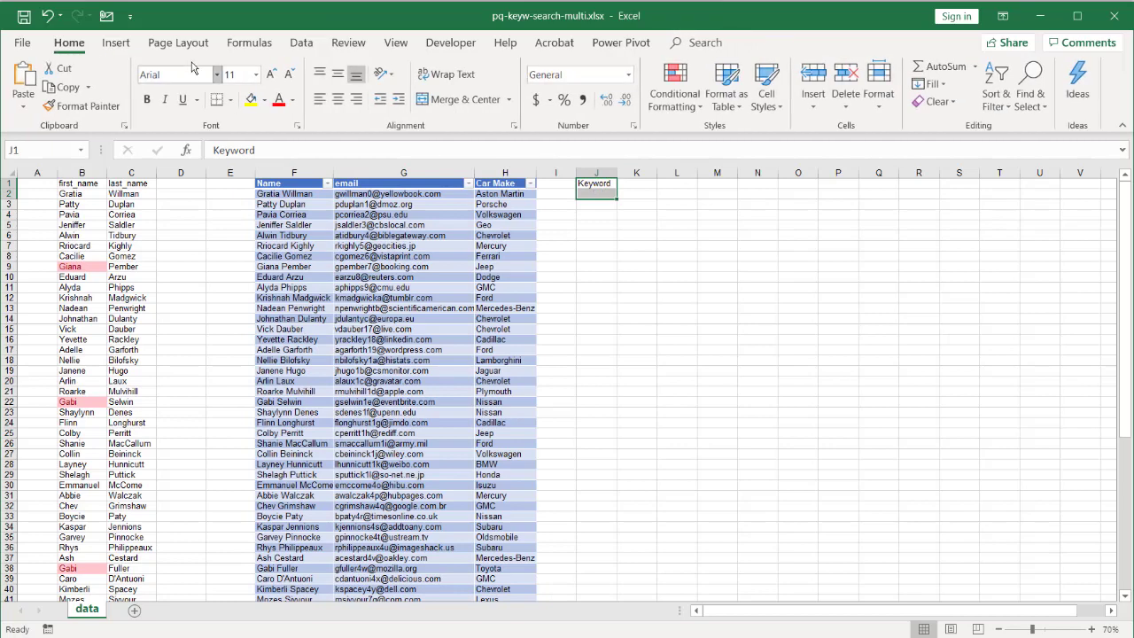
pyautogui.click(118, 44)
pyautogui.click(139, 81)
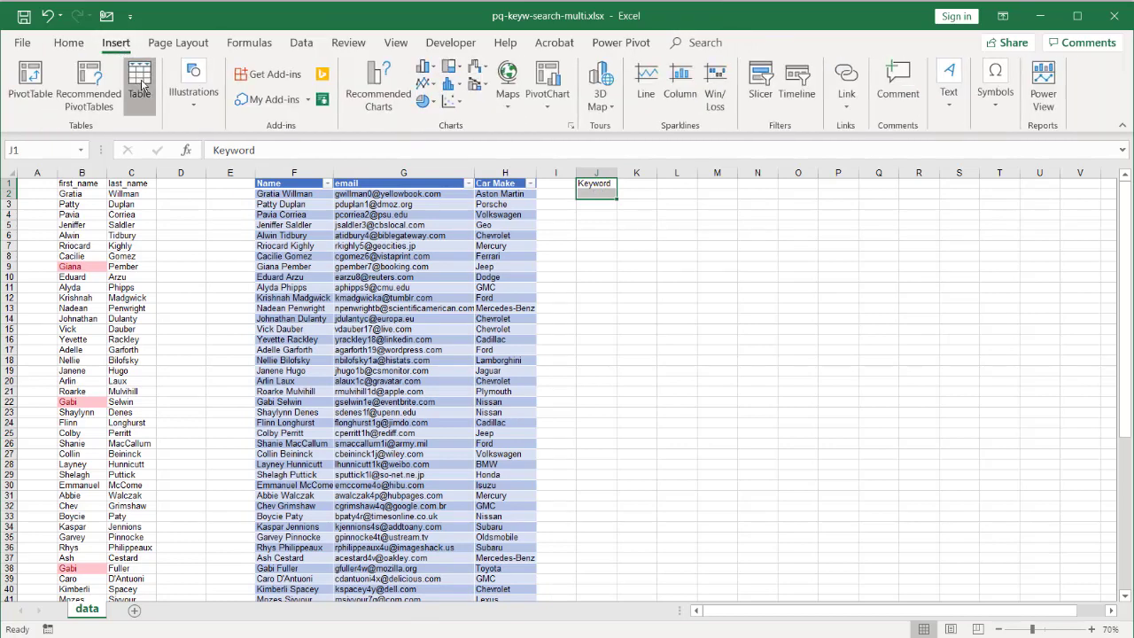
pyautogui.click(610, 381)
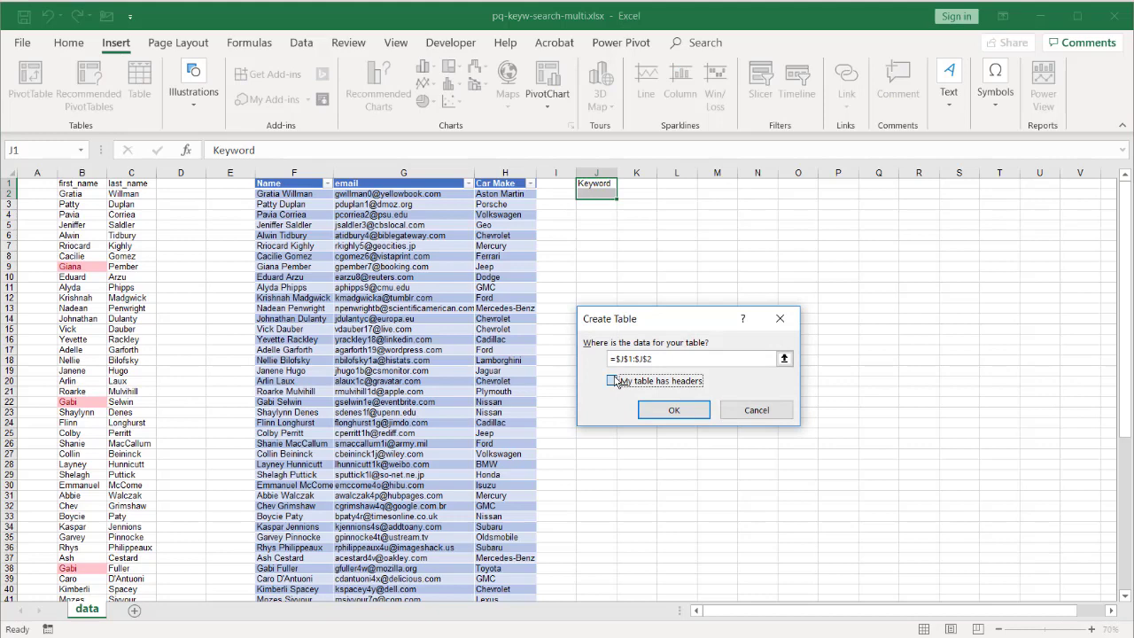
pyautogui.click(673, 410)
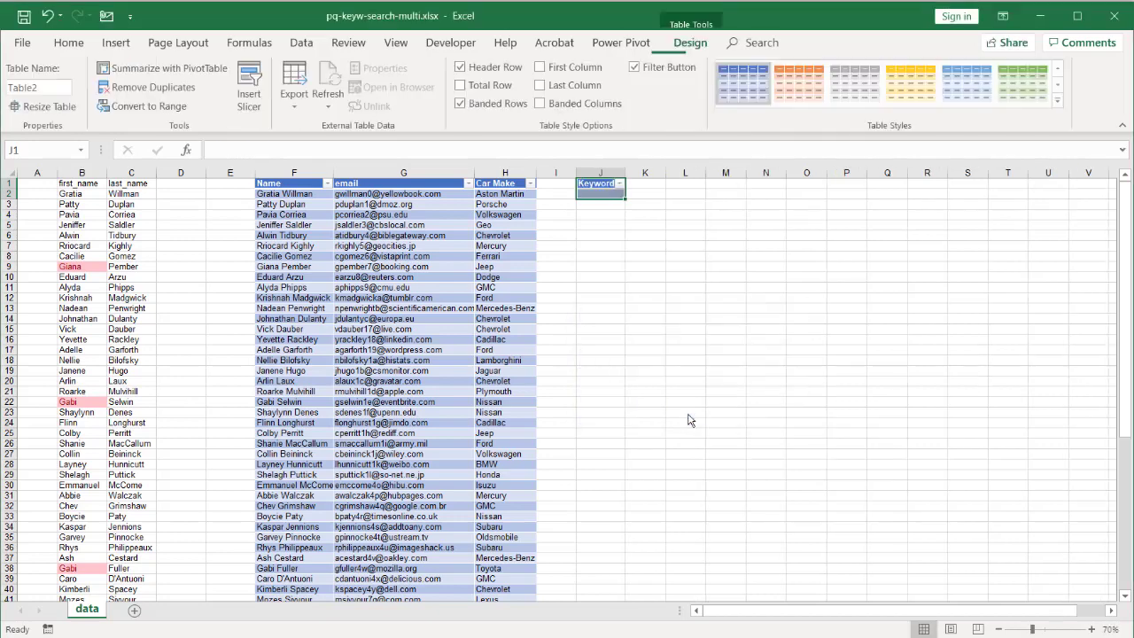
# - Name the one-column Keyword table key
pyautogui.click(68, 92)
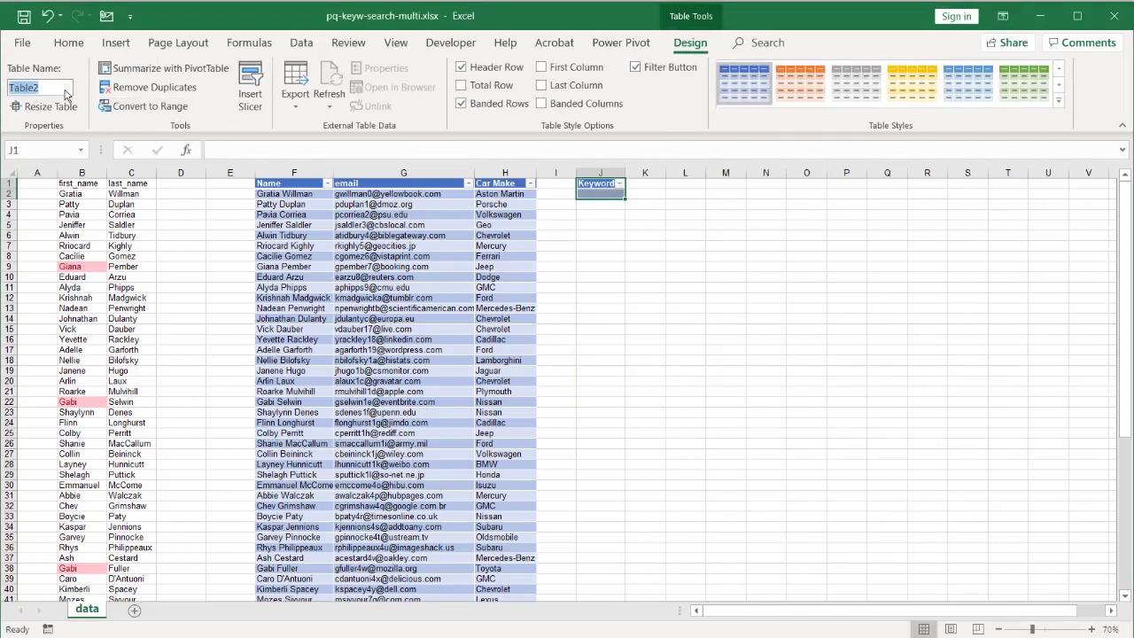
pyautogui.write('key')
pyautogui.press('Return')
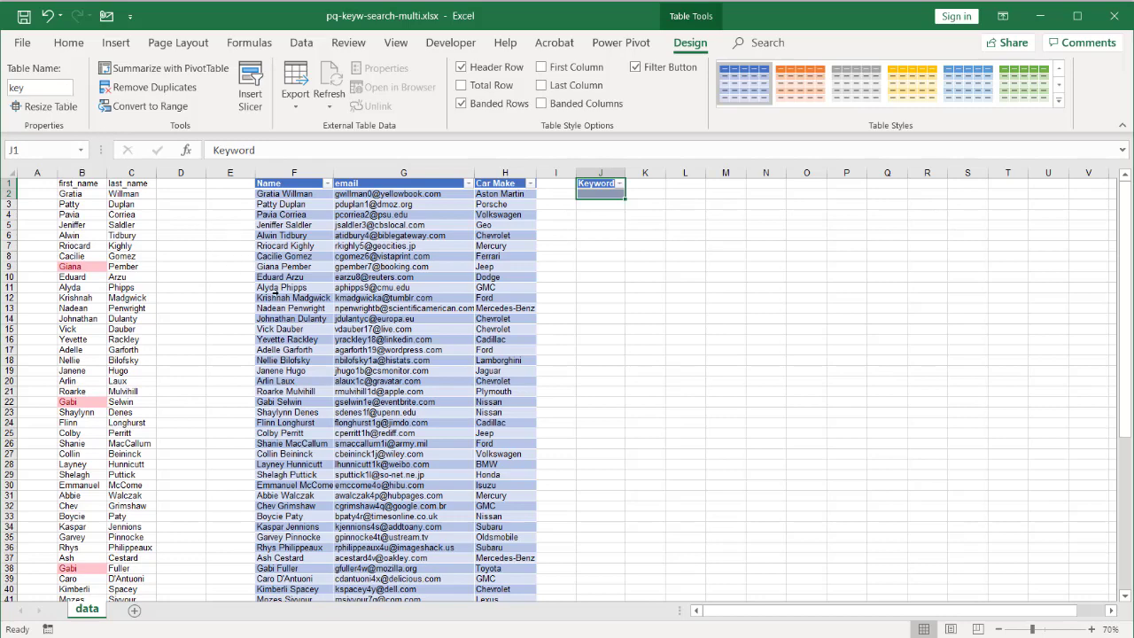
# - Bring the data table into Power Query and load it back as a connection only
pyautogui.click(363, 327)
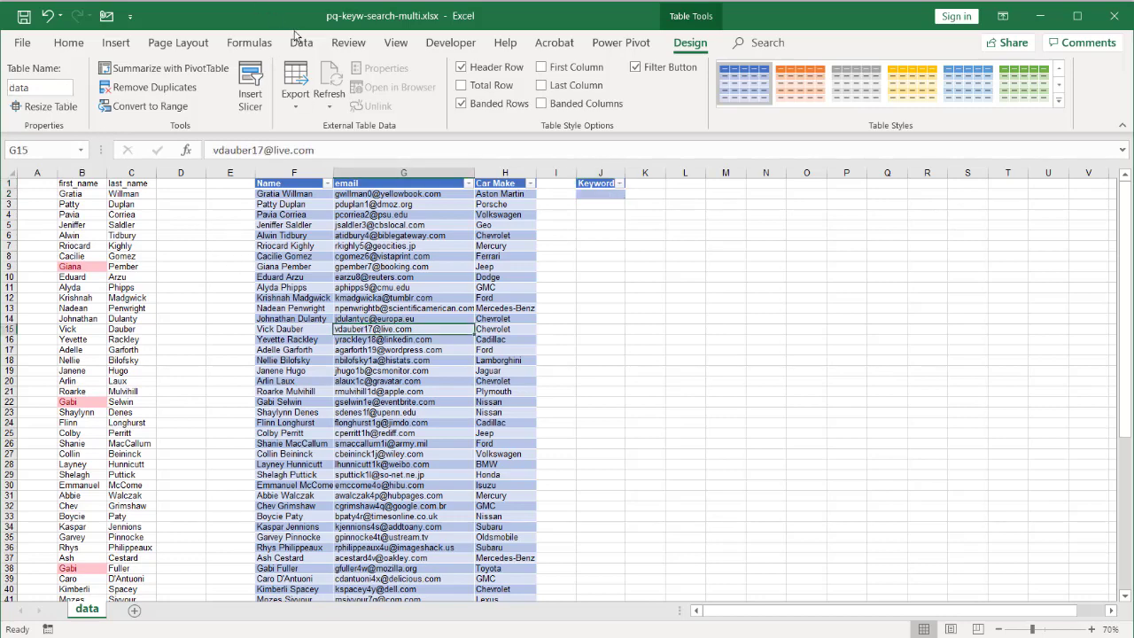
pyautogui.click(301, 42)
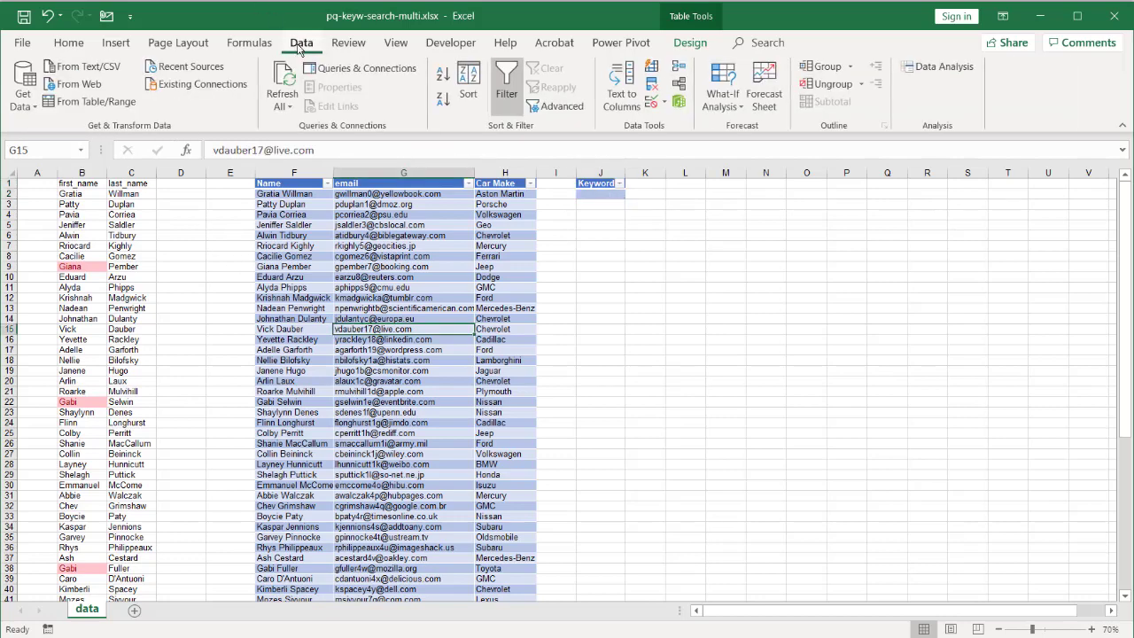
pyautogui.click(97, 104)
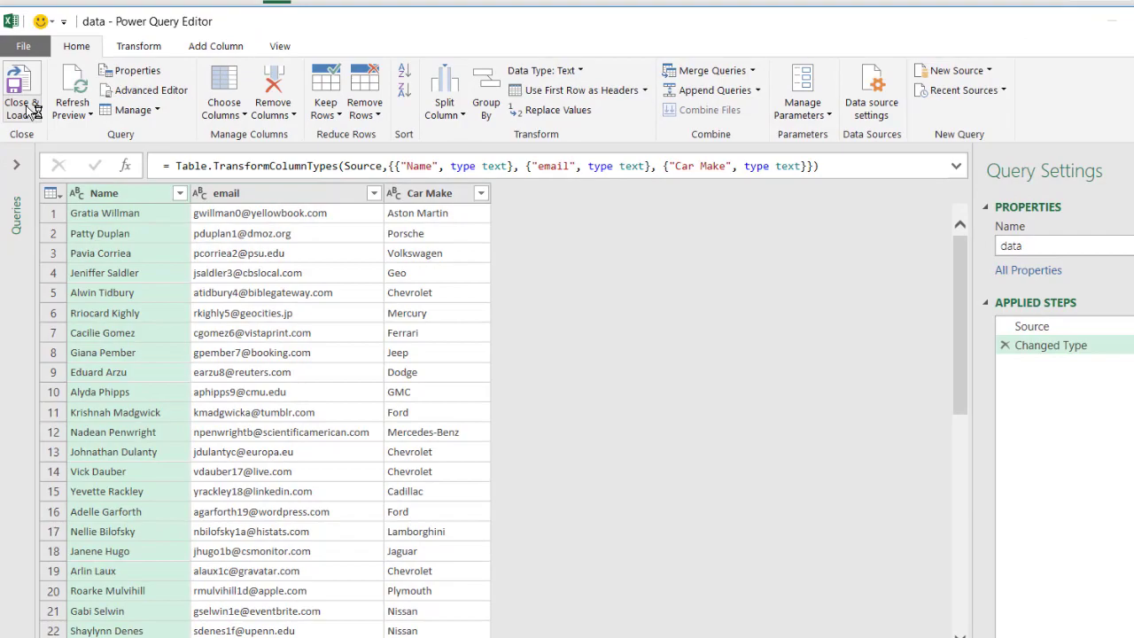
pyautogui.click(34, 109)
pyautogui.click(40, 154)
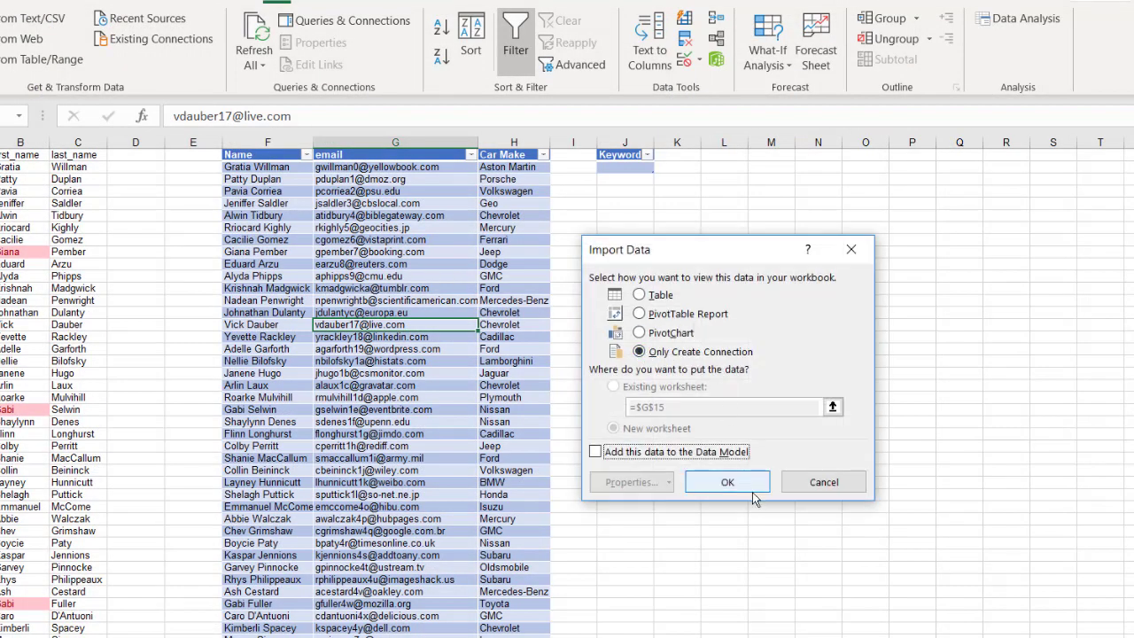
pyautogui.click(728, 483)
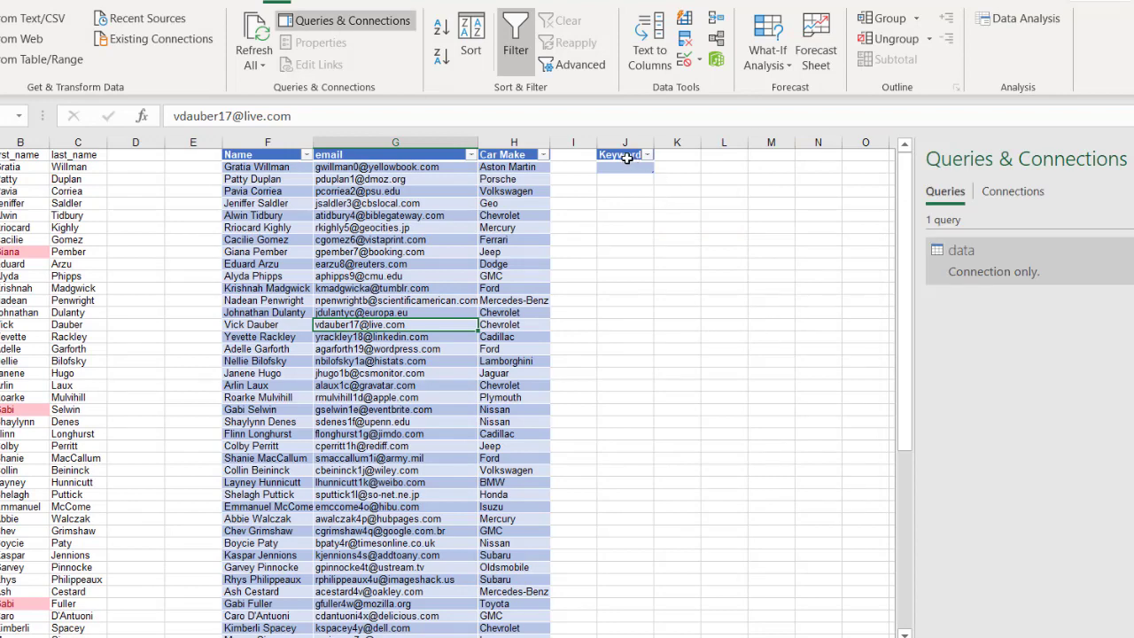
# - Bring the key table into Power Query and drill down into the single value of its Keyword column
pyautogui.moveTo(623, 158); pyautogui.dragTo(624, 164)
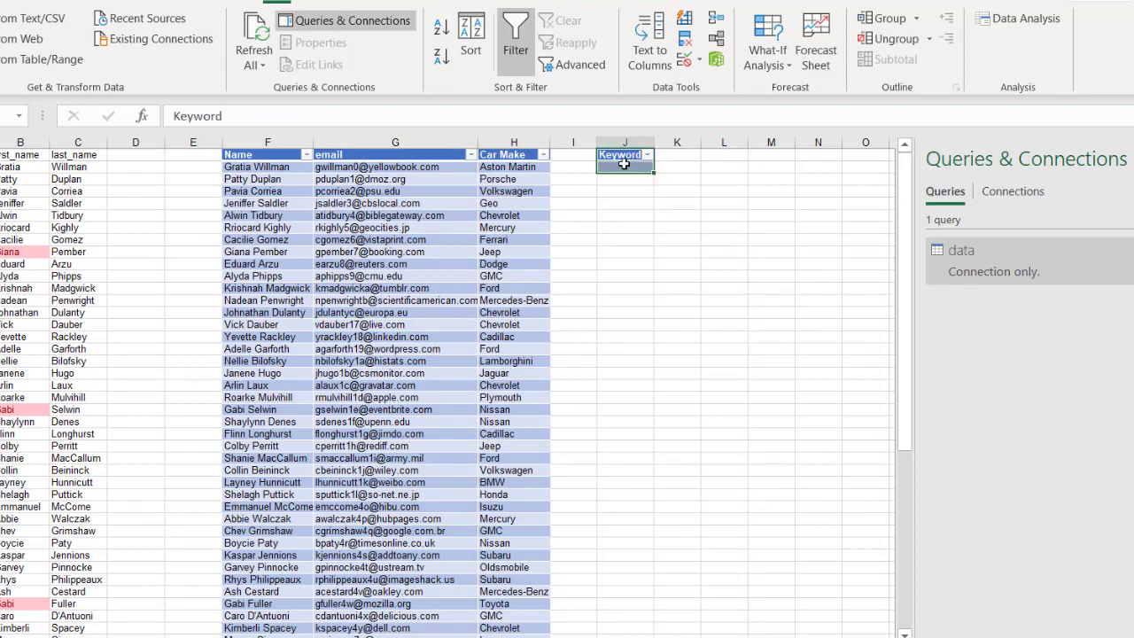
pyautogui.click(624, 165)
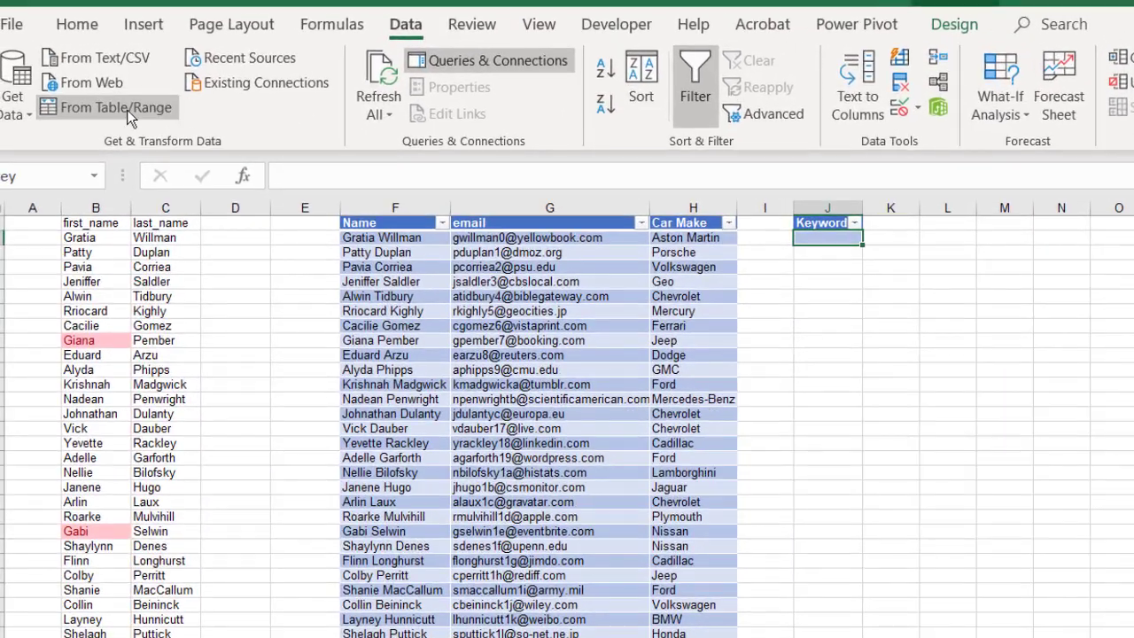
pyautogui.click(126, 110)
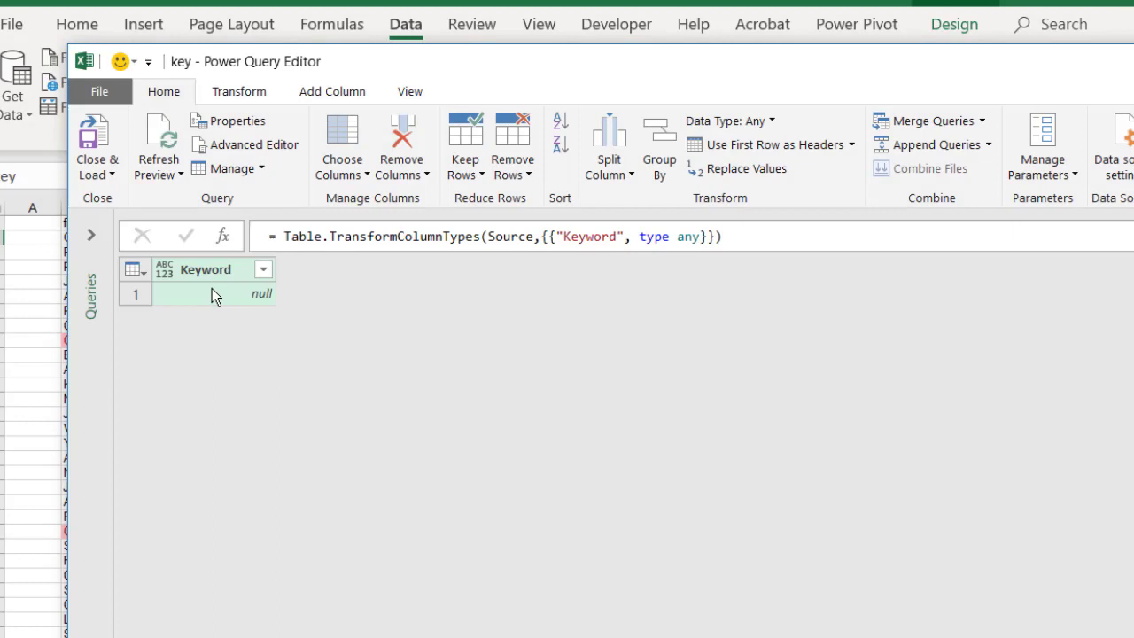
pyautogui.click(225, 295)
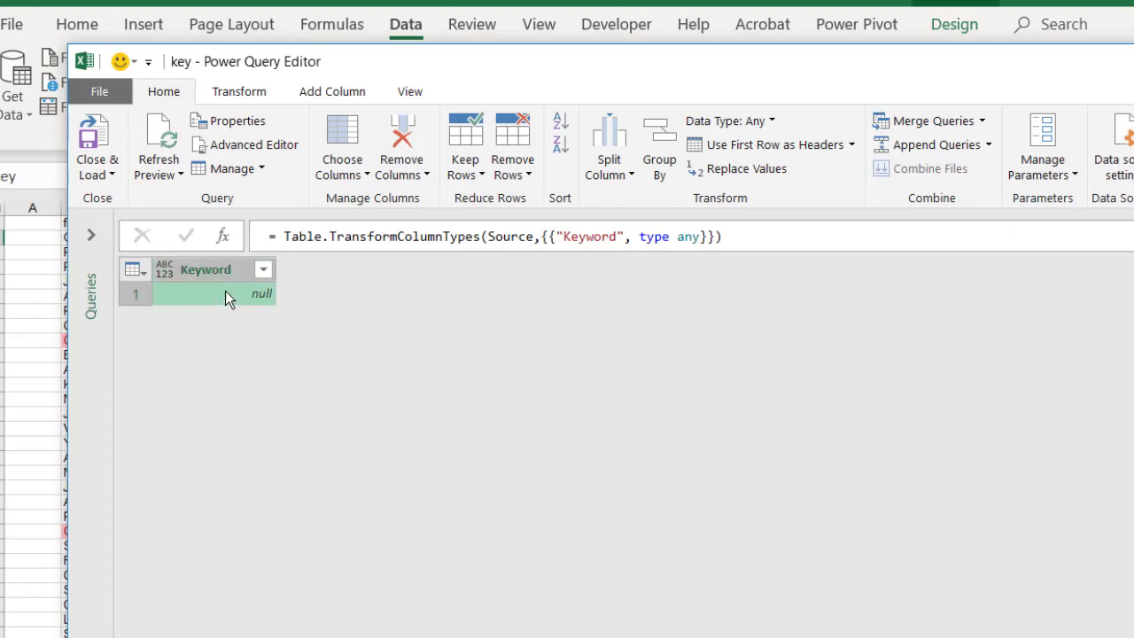
pyautogui.rightClick(225, 291)
pyautogui.click(295, 329)
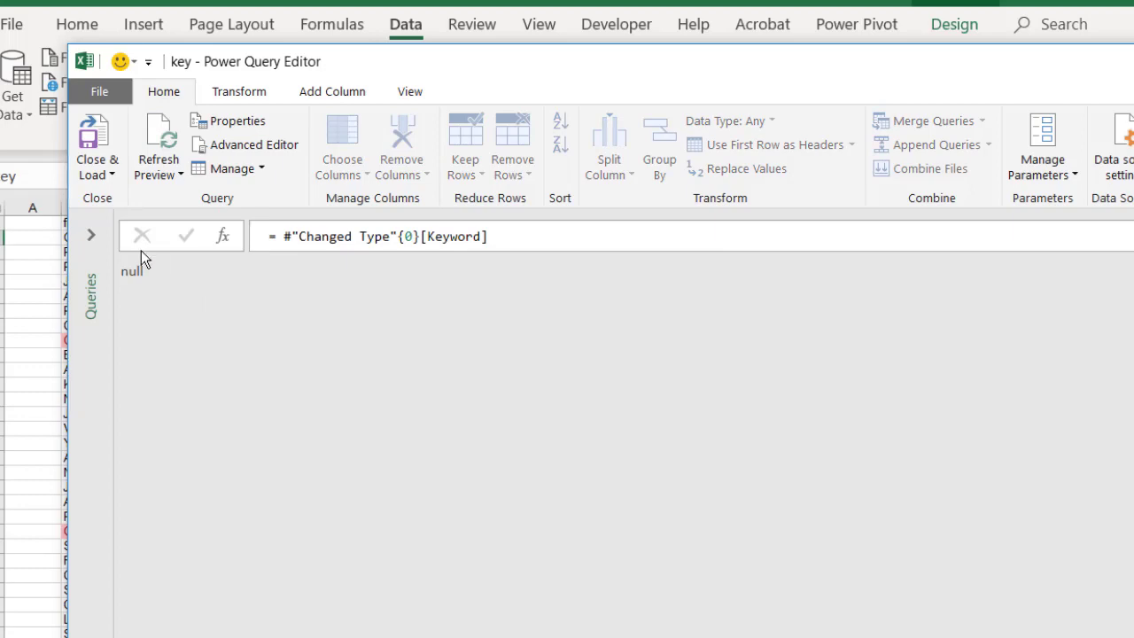
# - Close the key query and load it as a connection only
pyautogui.click(107, 172)
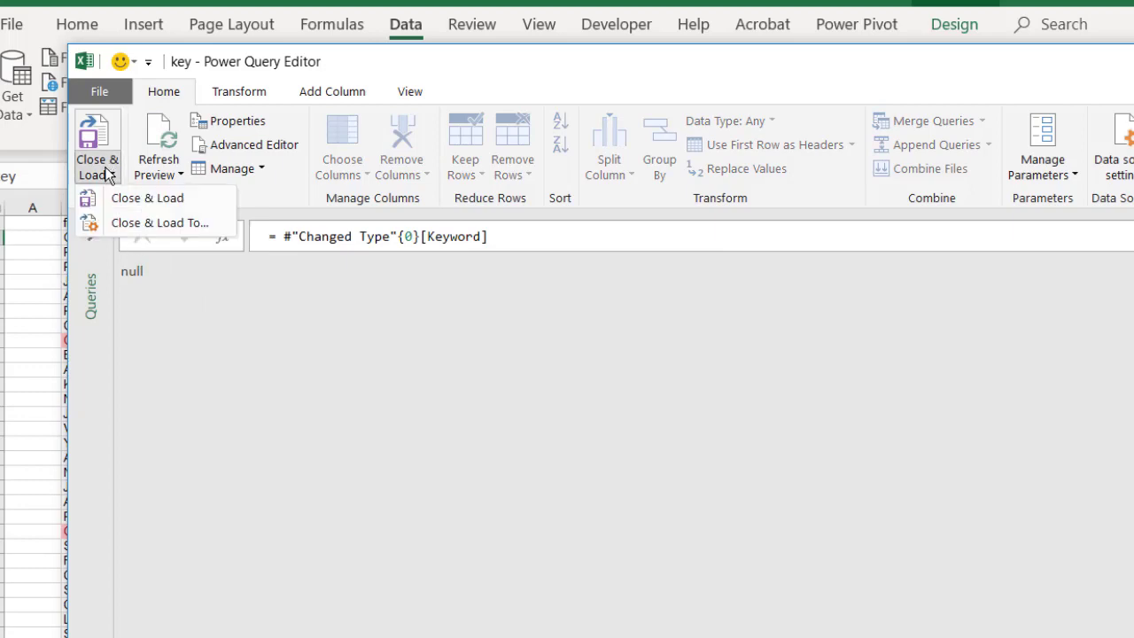
pyautogui.click(156, 223)
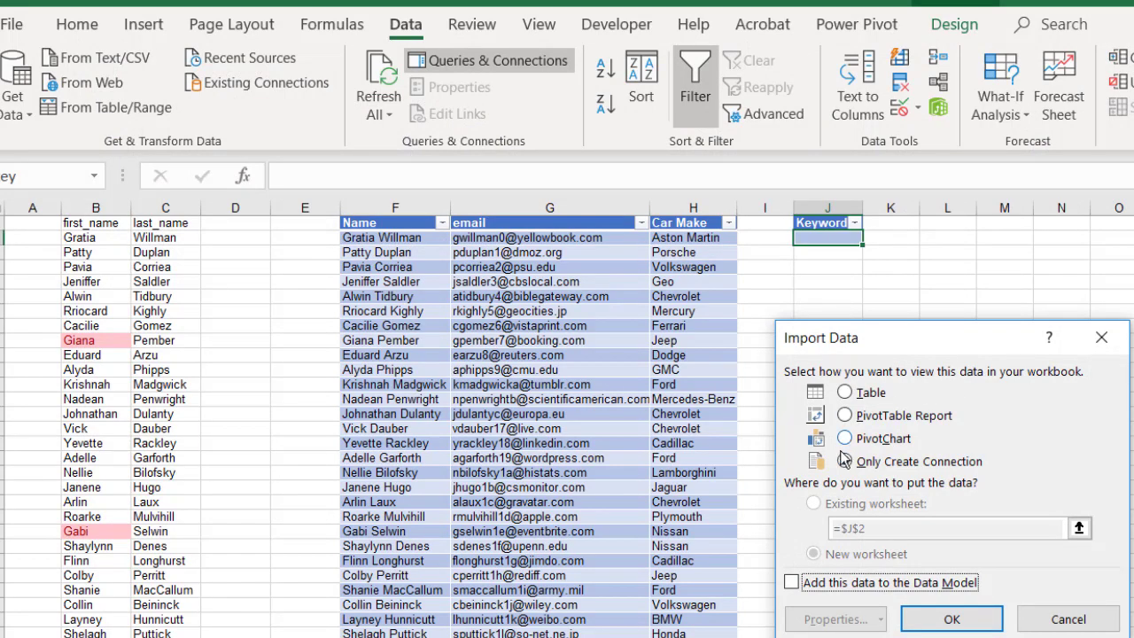
pyautogui.click(951, 619)
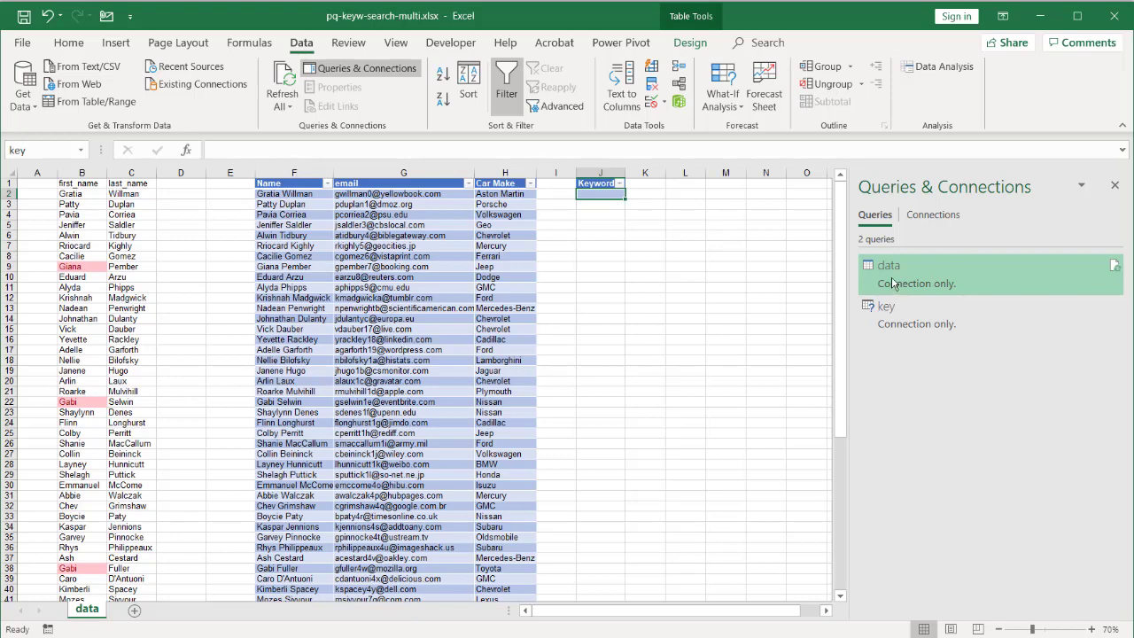
# - Create a new query that references the data query
pyautogui.rightClick(892, 282)
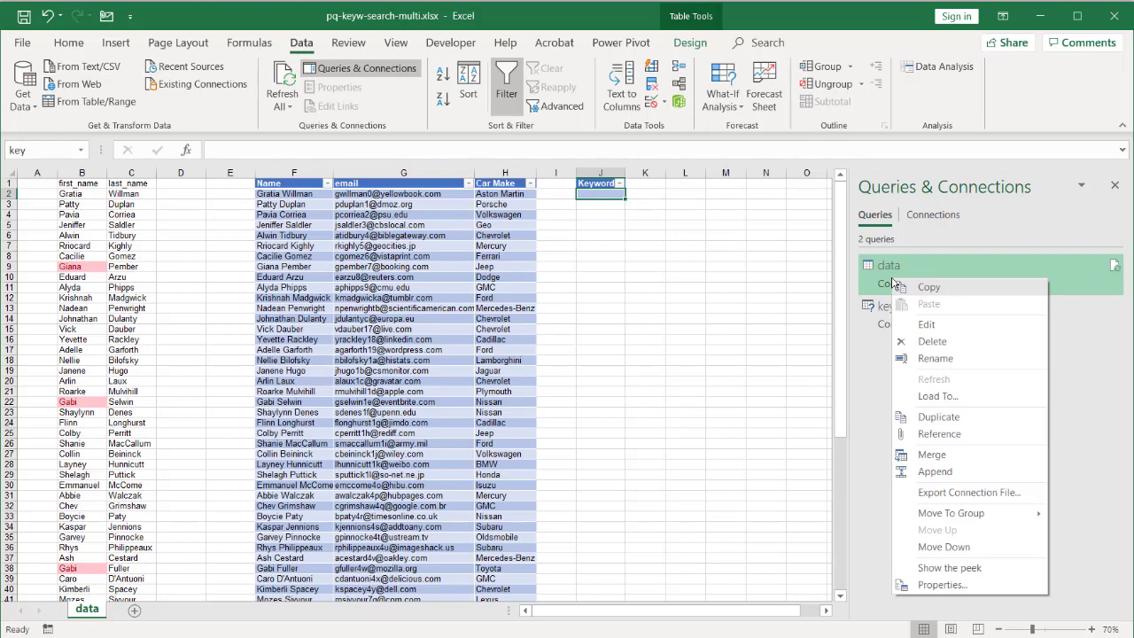
pyautogui.click(939, 433)
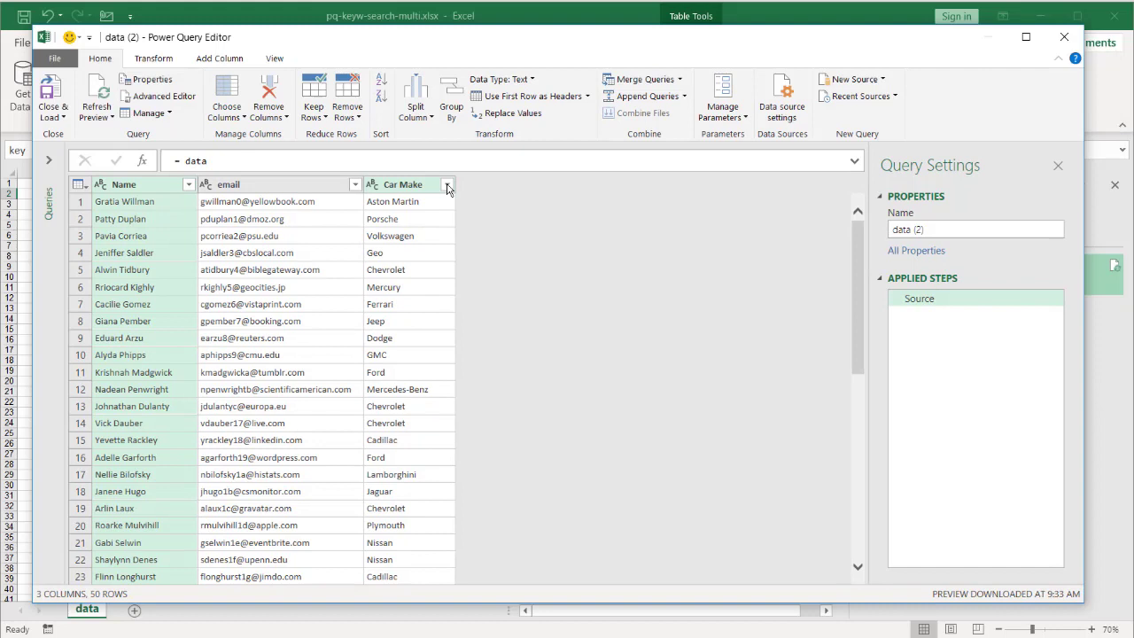
# - Start a conditional column whose first rule outputs the Car Make column if Car Make contains key
pyautogui.click(219, 58)
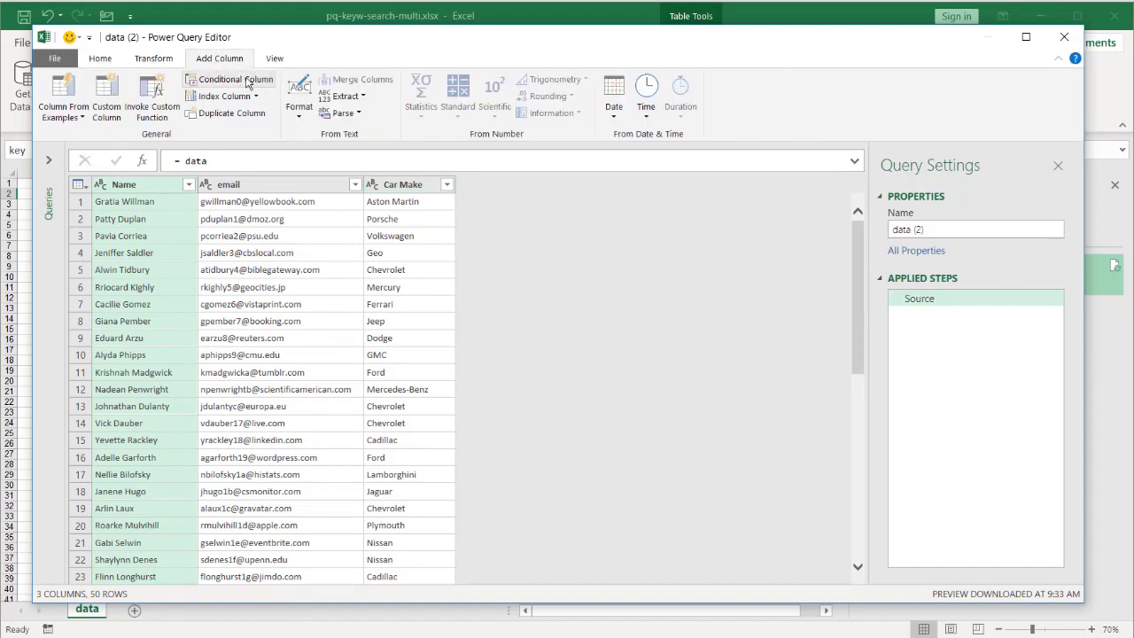
pyautogui.click(244, 81)
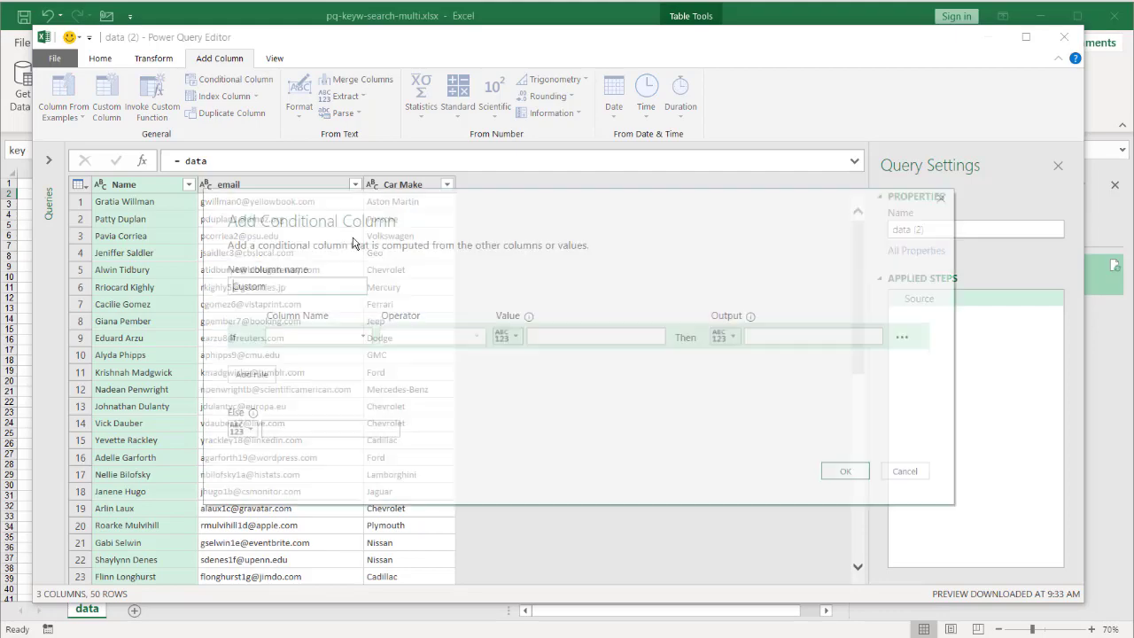
pyautogui.click(364, 336)
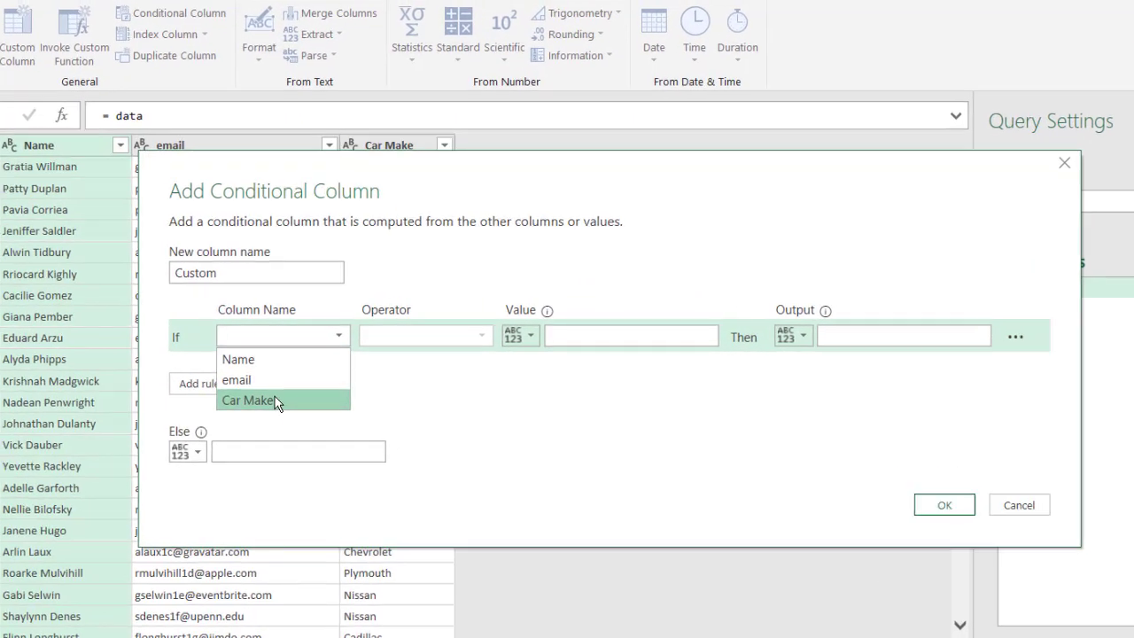
pyautogui.click(290, 387)
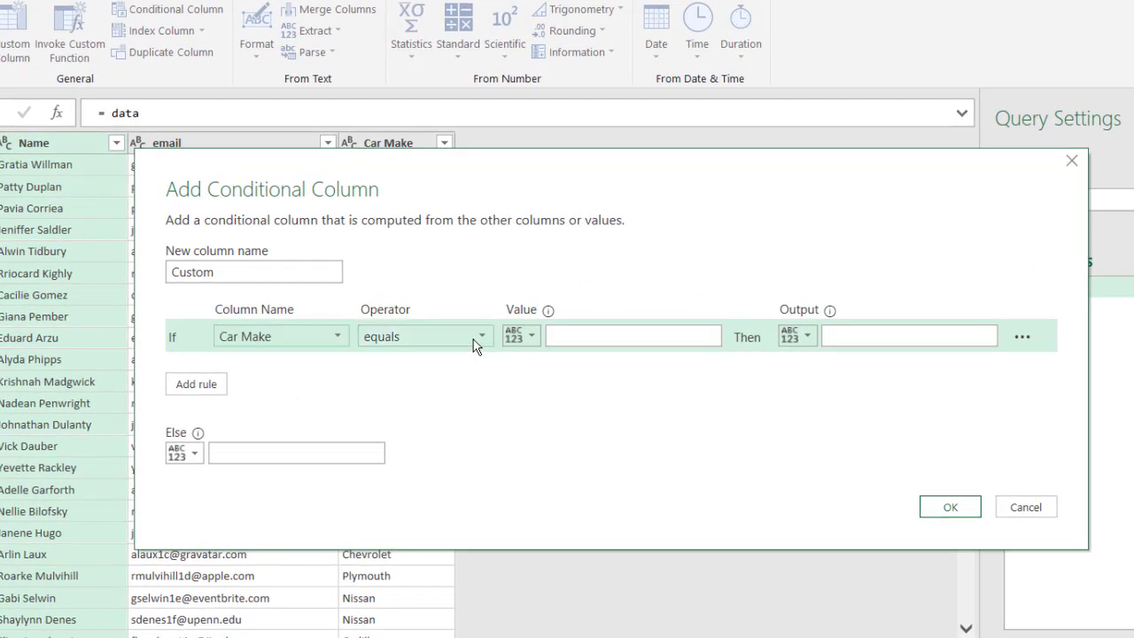
pyautogui.click(473, 342)
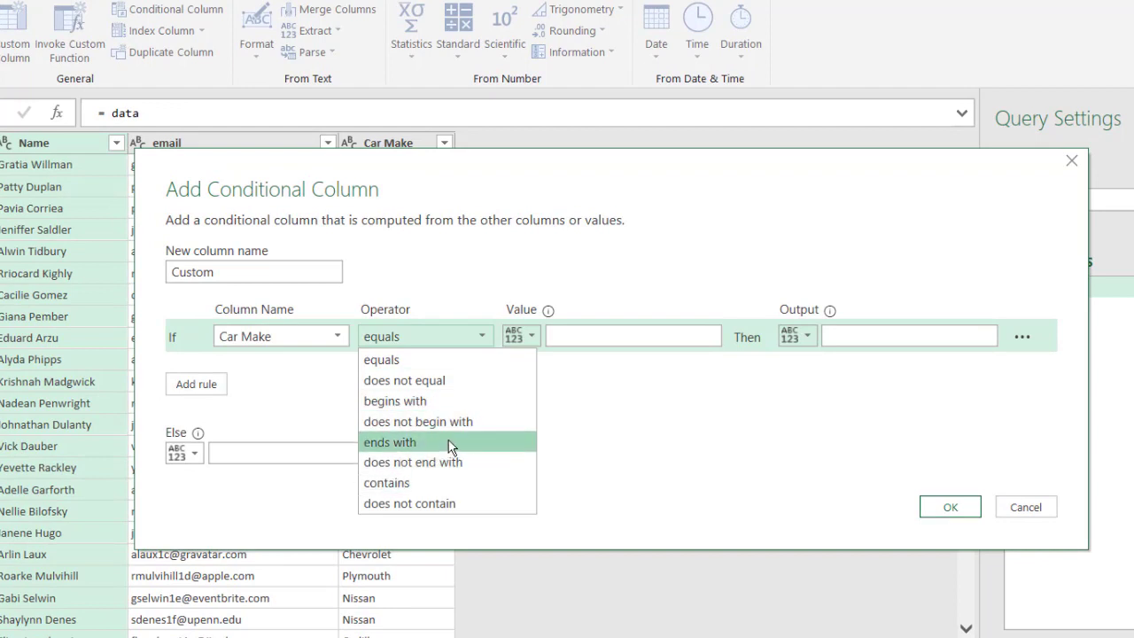
pyautogui.click(444, 480)
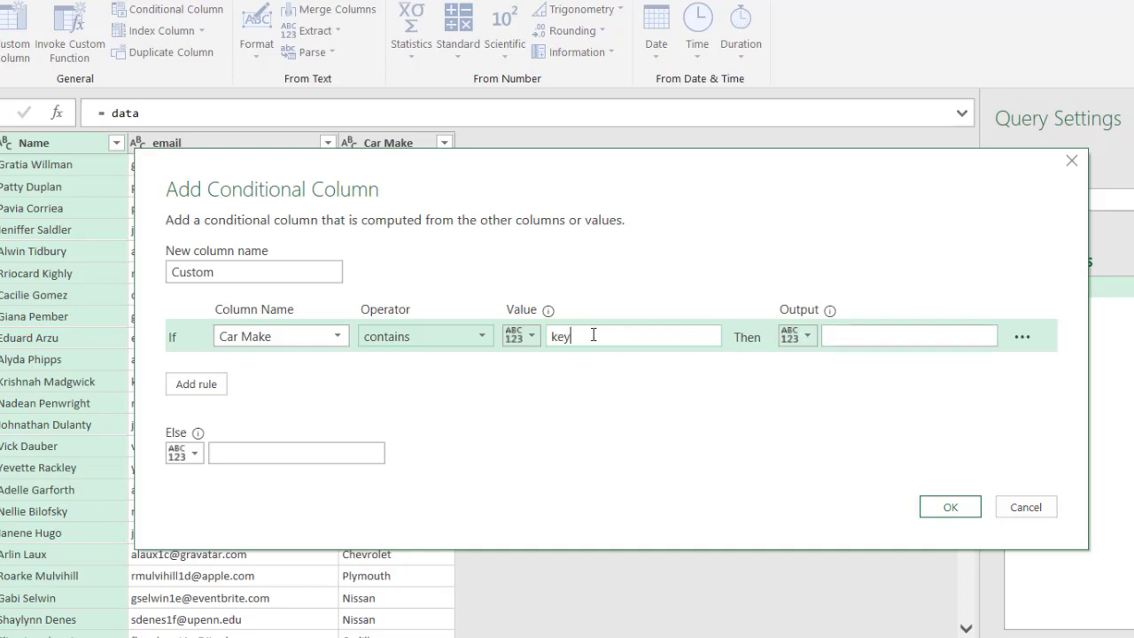
pyautogui.click(807, 337)
pyautogui.click(822, 385)
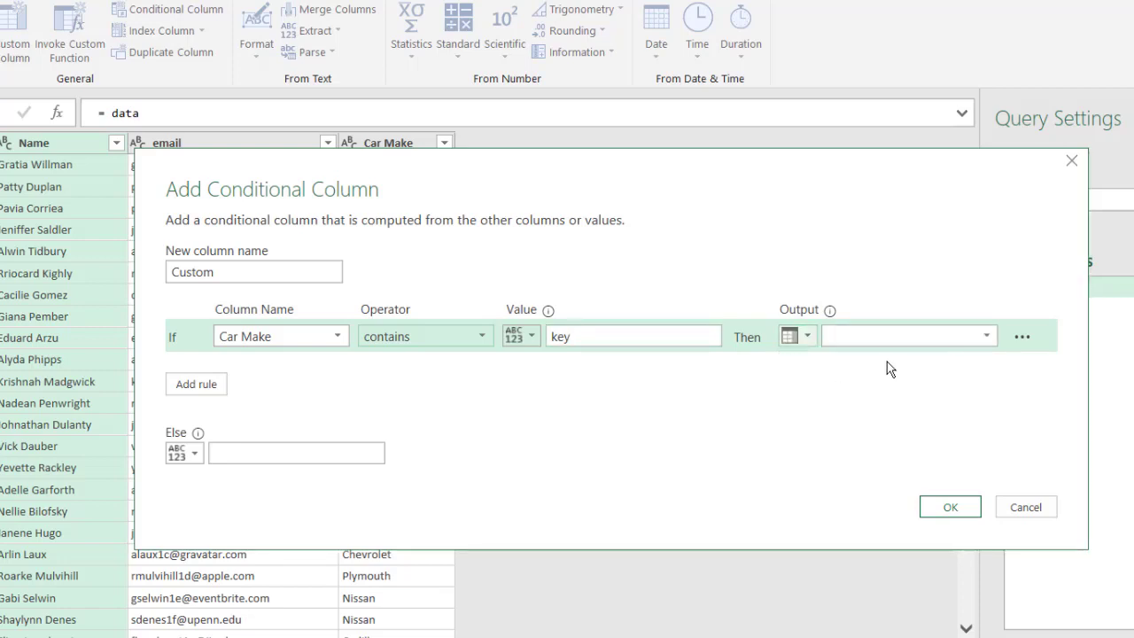
pyautogui.click(952, 345)
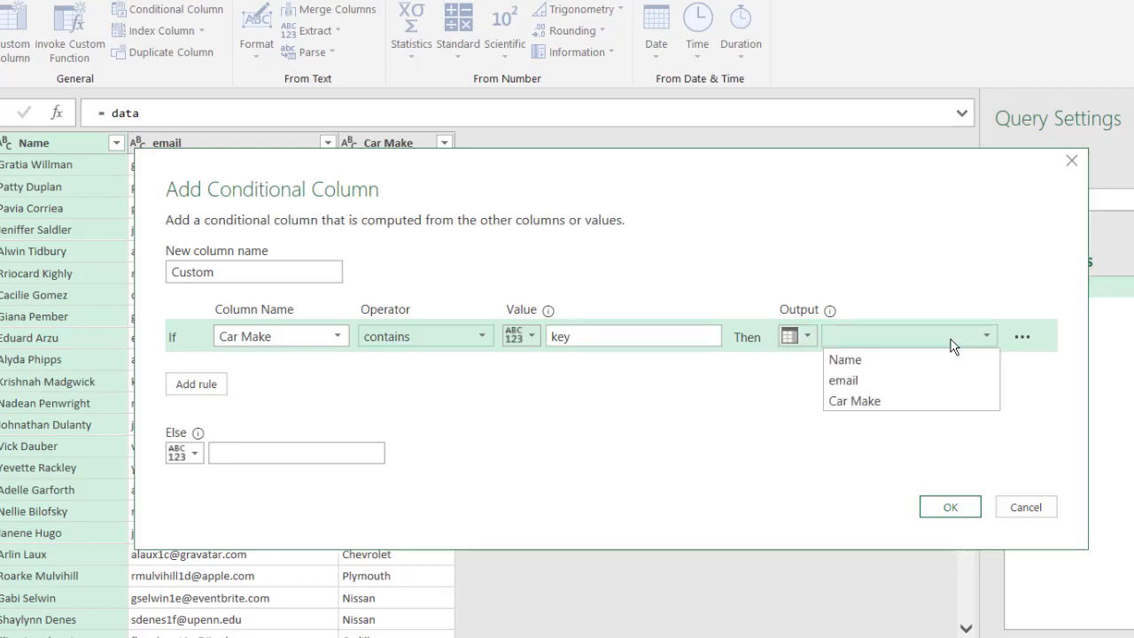
pyautogui.click(924, 402)
# - Add an Else If rule to the conditional column that tests whether Name contains key
pyautogui.click(205, 387)
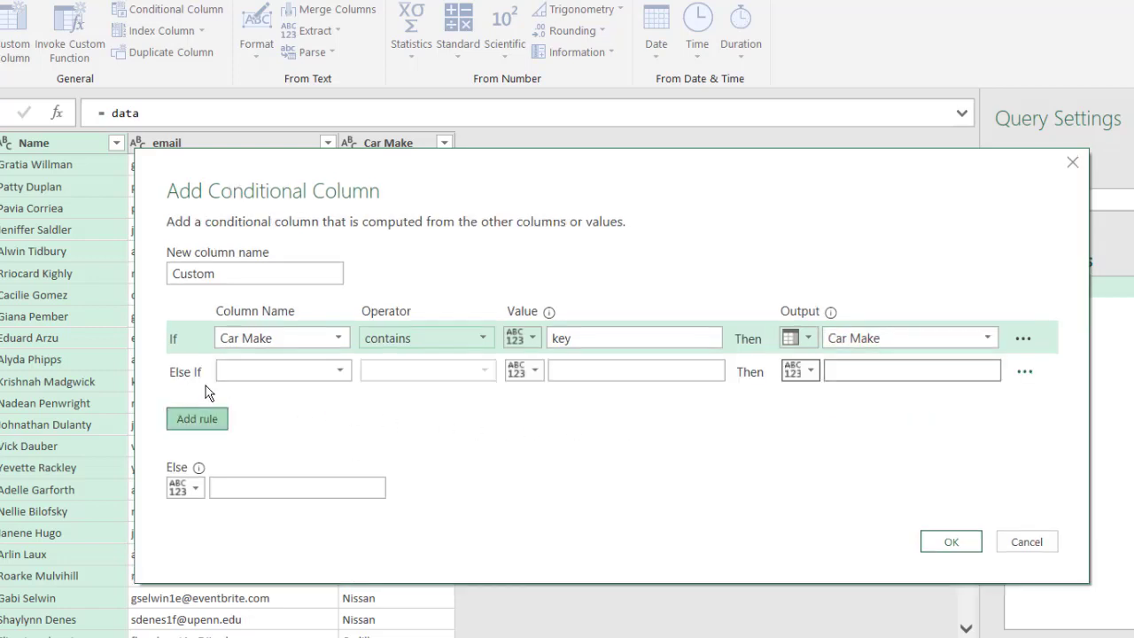
pyautogui.click(310, 371)
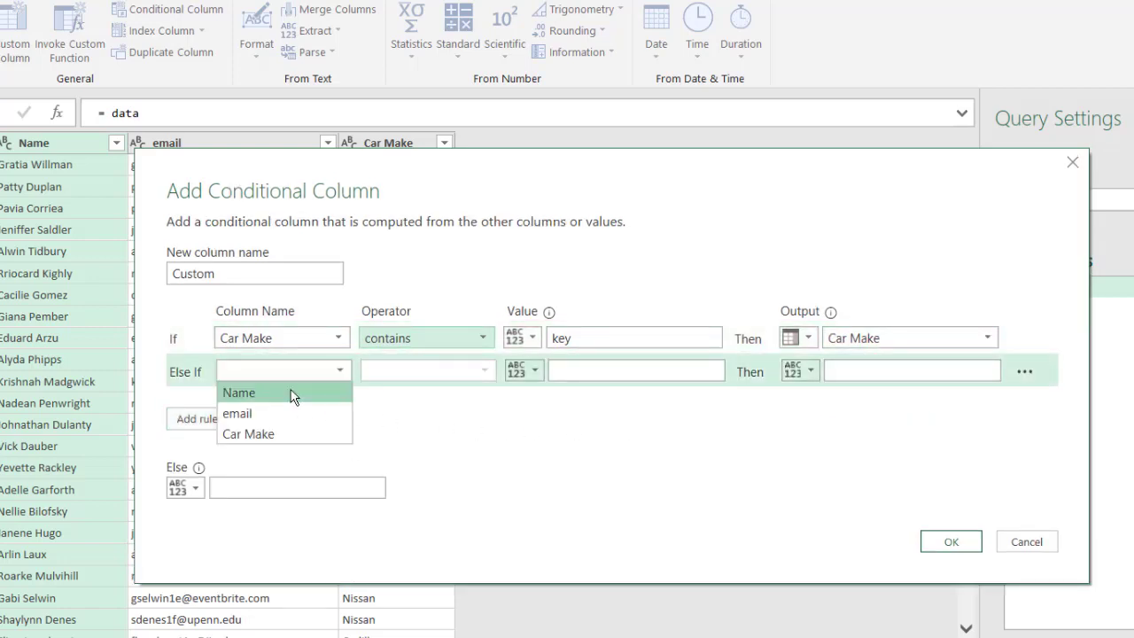
pyautogui.click(292, 394)
pyautogui.click(421, 373)
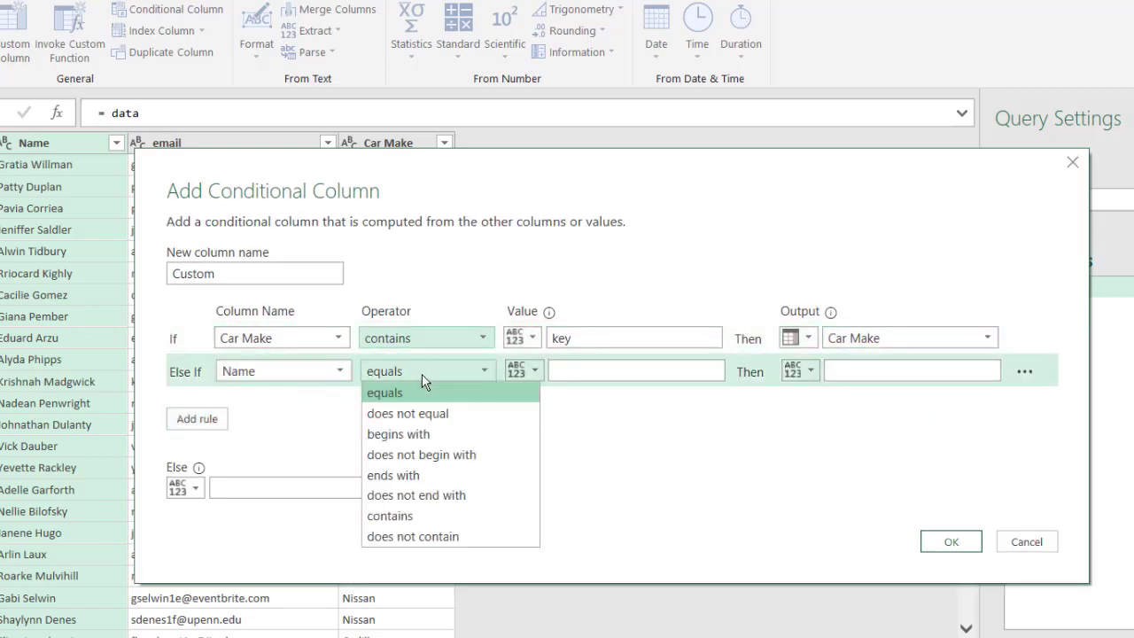
pyautogui.click(410, 518)
pyautogui.click(590, 372)
pyautogui.write('ke')
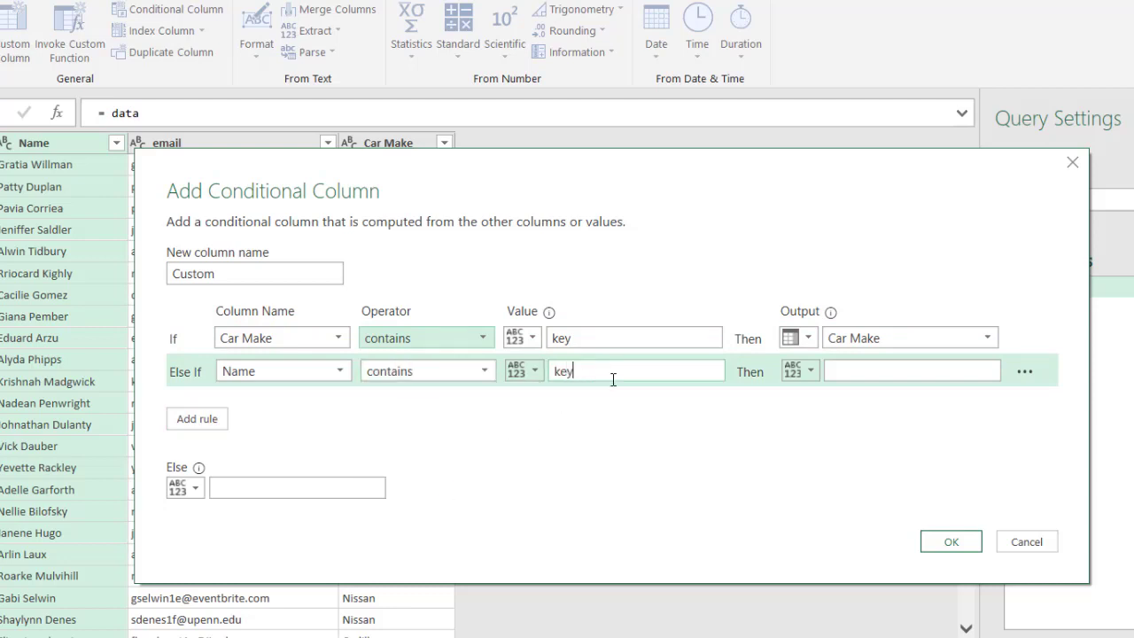
pyautogui.write('y')
# - Make the Else If rule output the Name column and create the conditional column
pyautogui.click(806, 372)
pyautogui.click(846, 418)
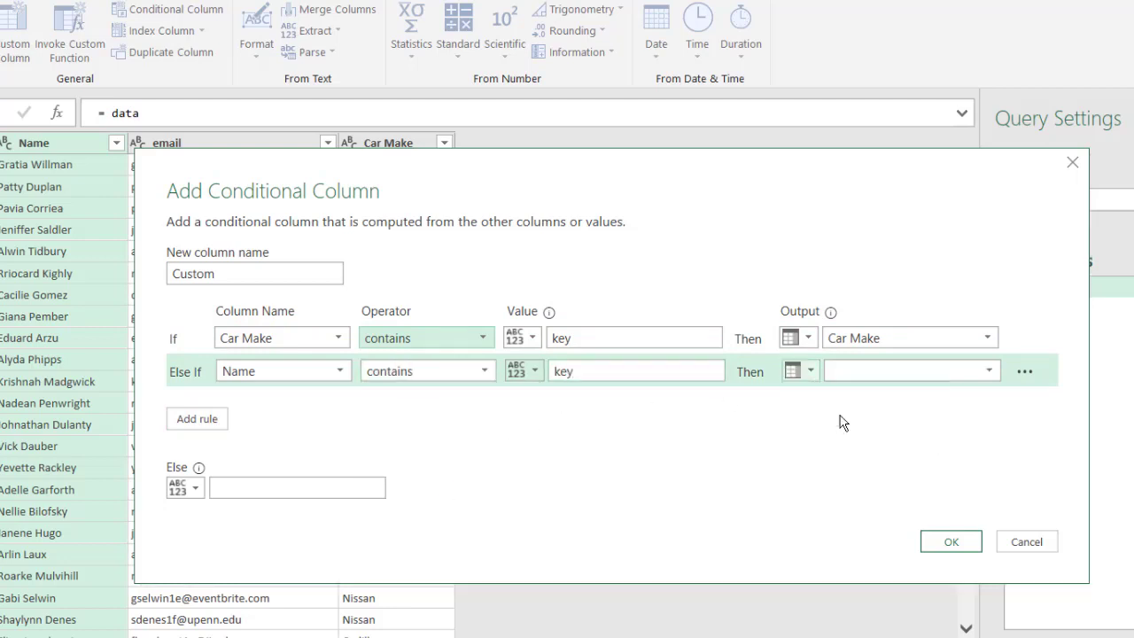
pyautogui.click(900, 379)
pyautogui.click(889, 412)
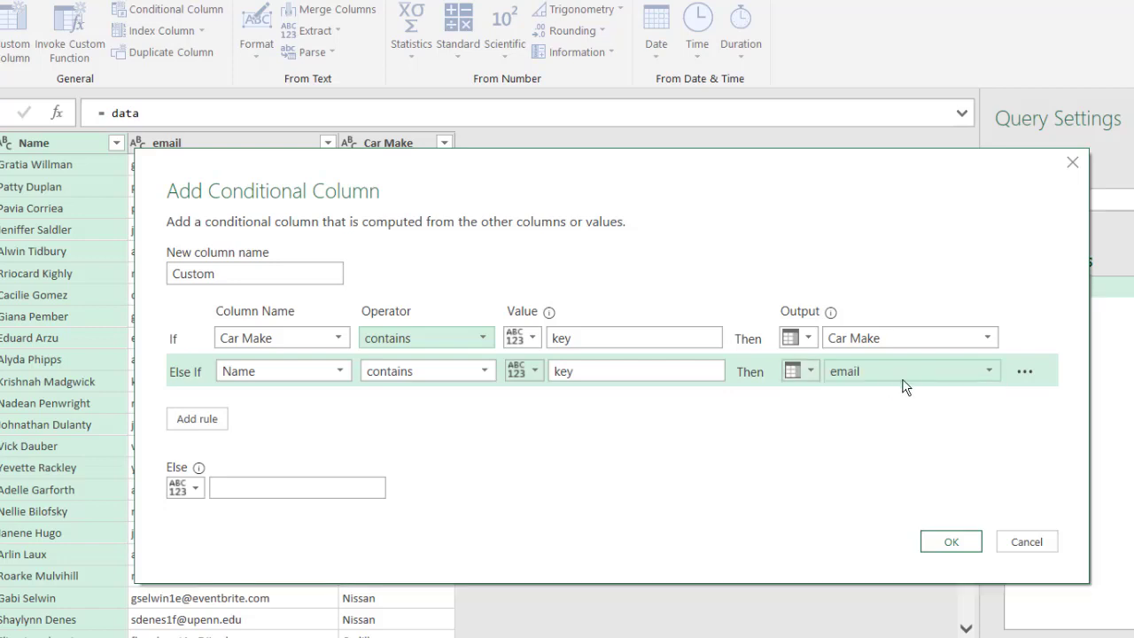
pyautogui.click(904, 386)
pyautogui.click(891, 395)
pyautogui.click(939, 540)
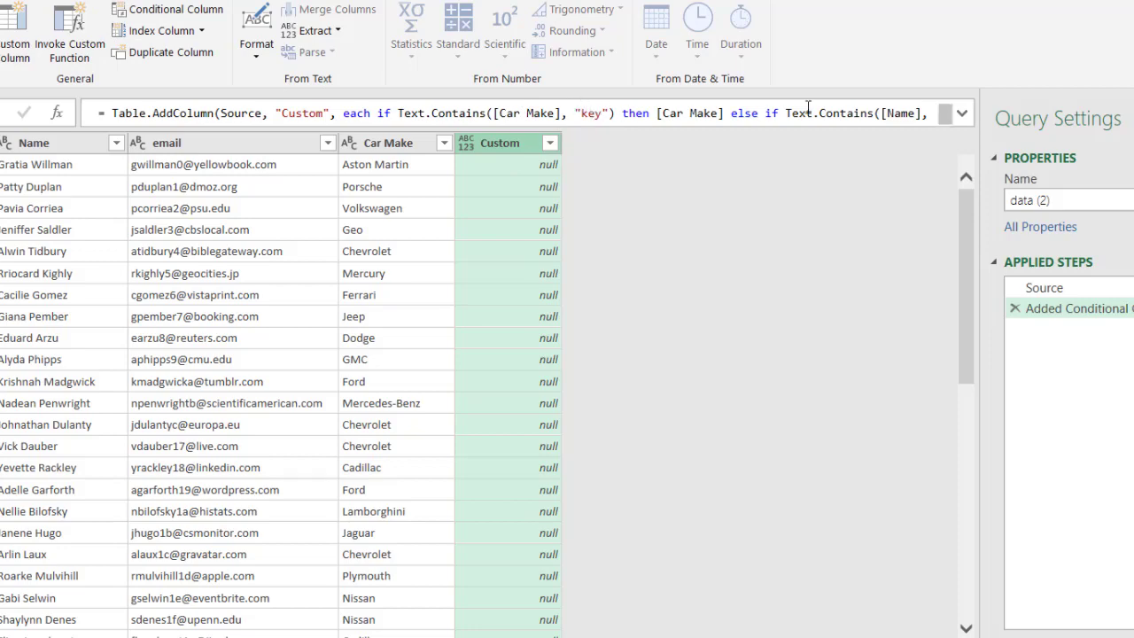
# - Show the conditional column's full formula and expand the list of queries
pyautogui.click(963, 114)
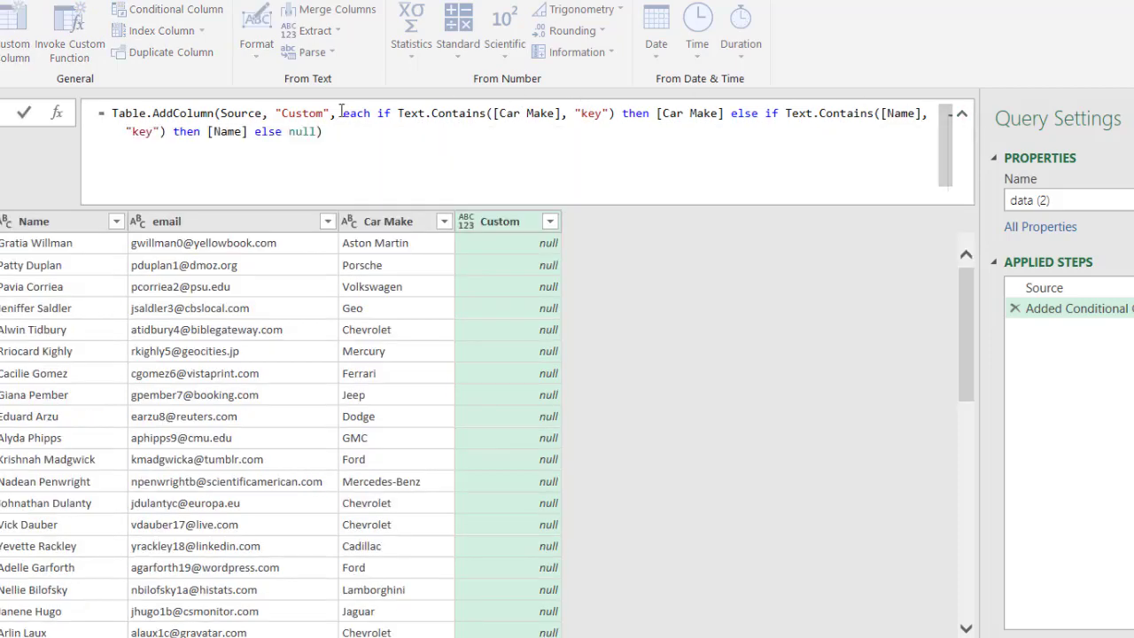
pyautogui.moveTo(162, 114)
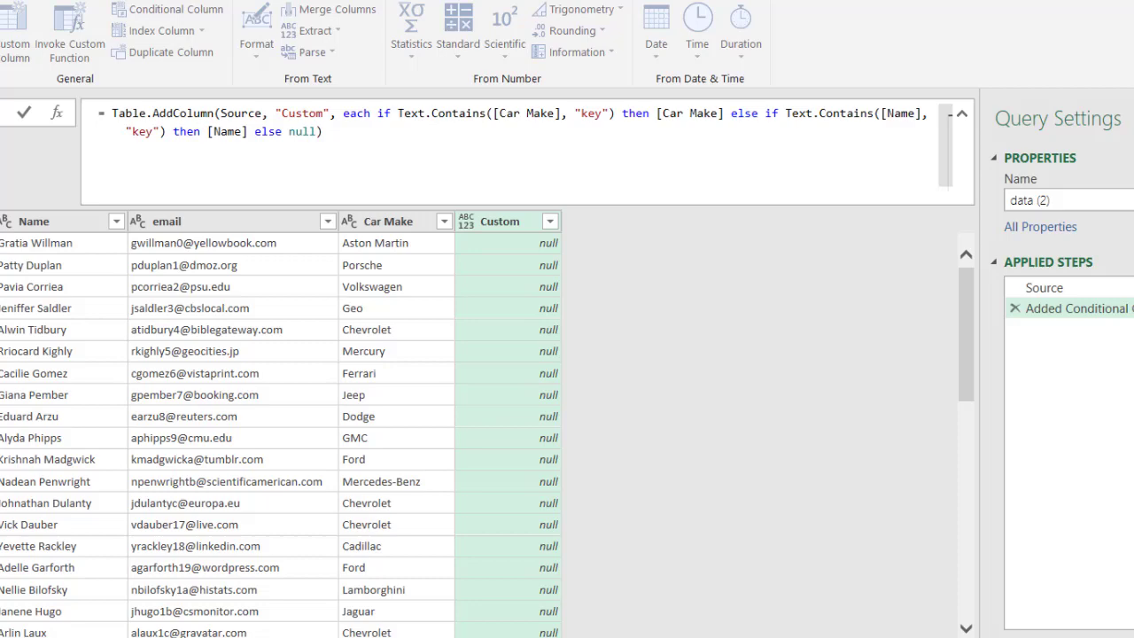
pyautogui.press('Return')
pyautogui.click(0, 108)
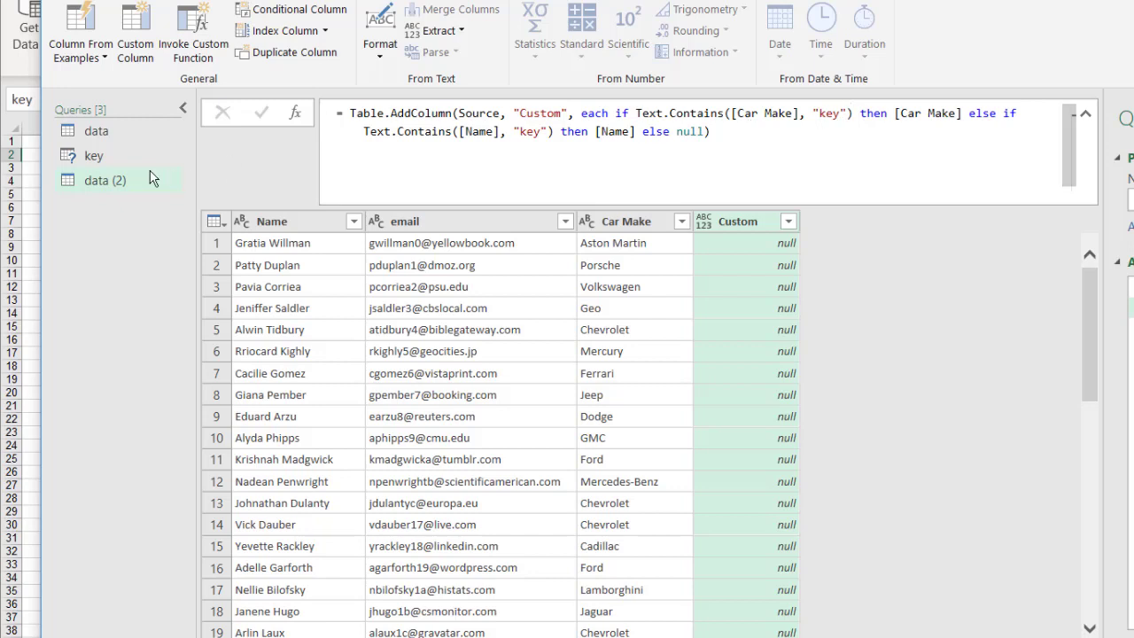
# - Replace the quoted "key" text in the formula's Car Make test with a reference to the key query
pyautogui.click(846, 114)
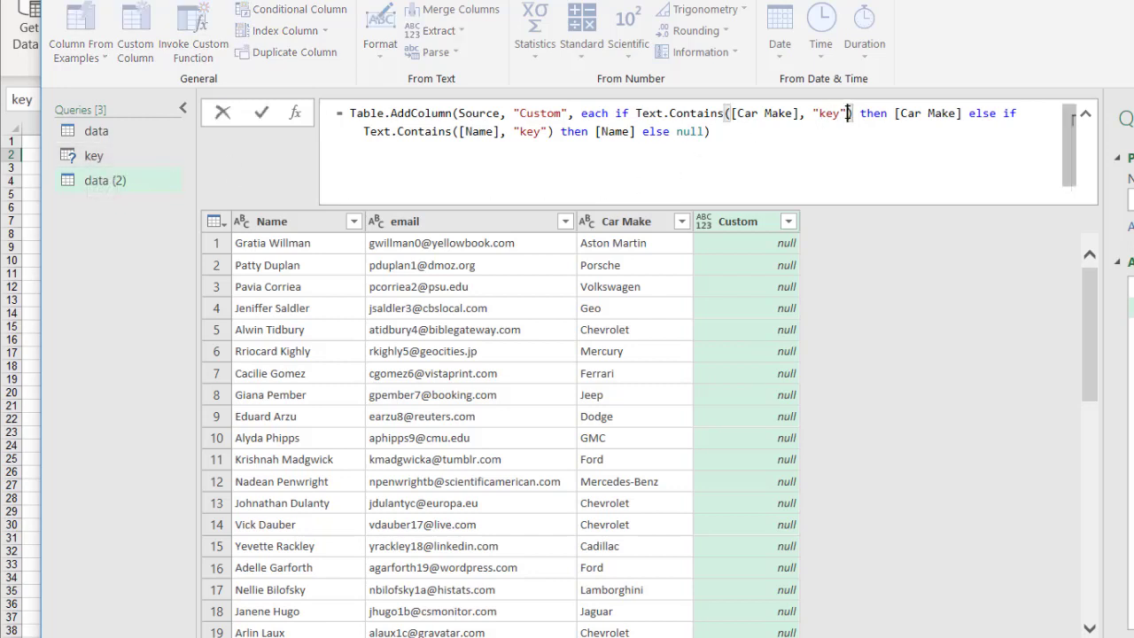
pyautogui.press('BackSpace')
pyautogui.press('BackSpace')
pyautogui.press('BackSpace')
pyautogui.press('BackSpace')
pyautogui.press('BackSpace')
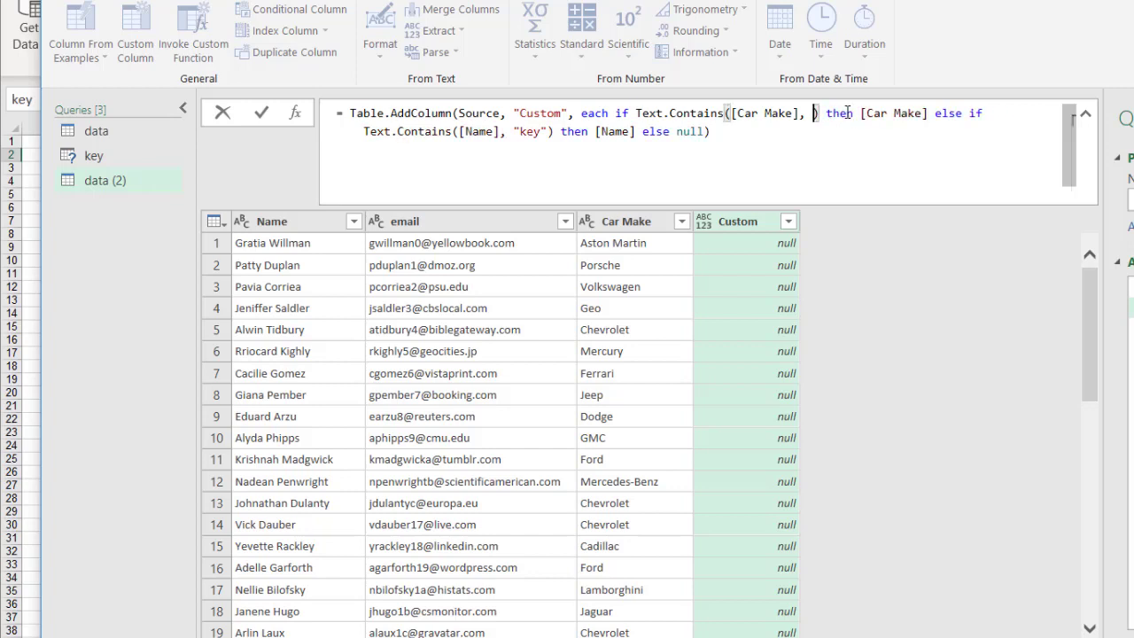
pyautogui.write('key')
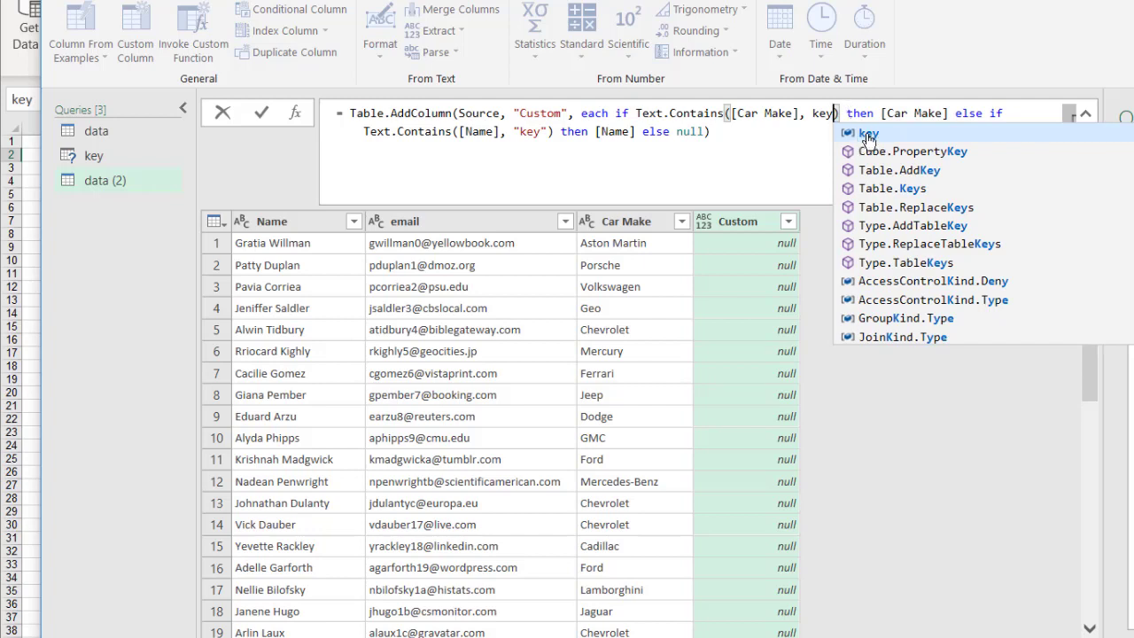
pyautogui.click(868, 134)
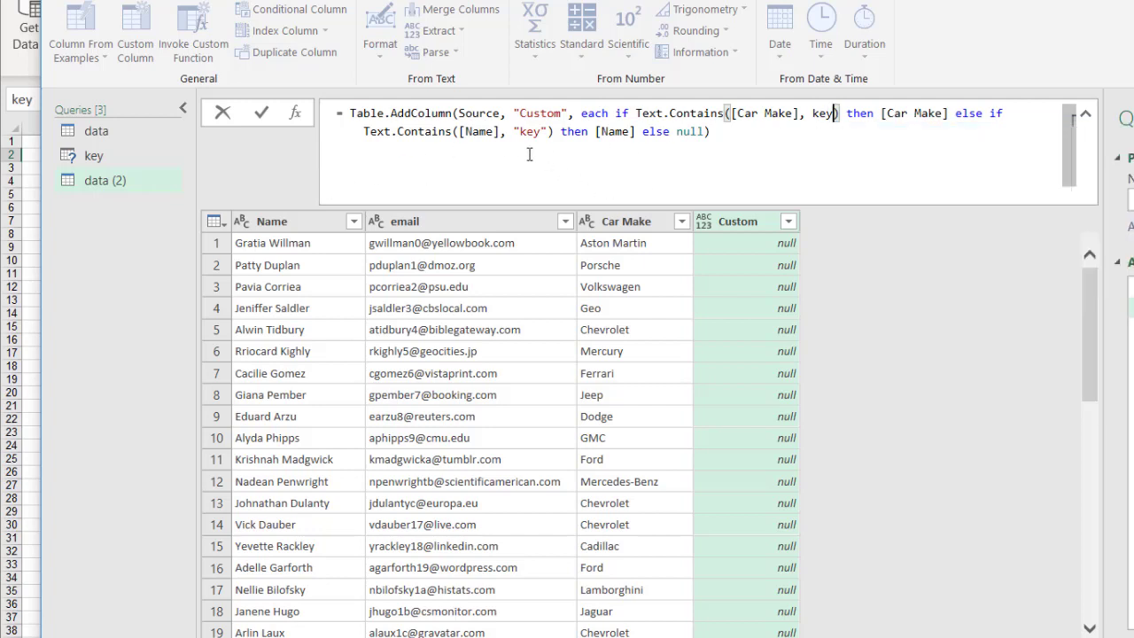
# - Remove the quotes around key in the formula's Name test, then close and load the query
pyautogui.click(547, 131)
pyautogui.press('BackSpace')
pyautogui.click(519, 131)
pyautogui.press('BackSpace')
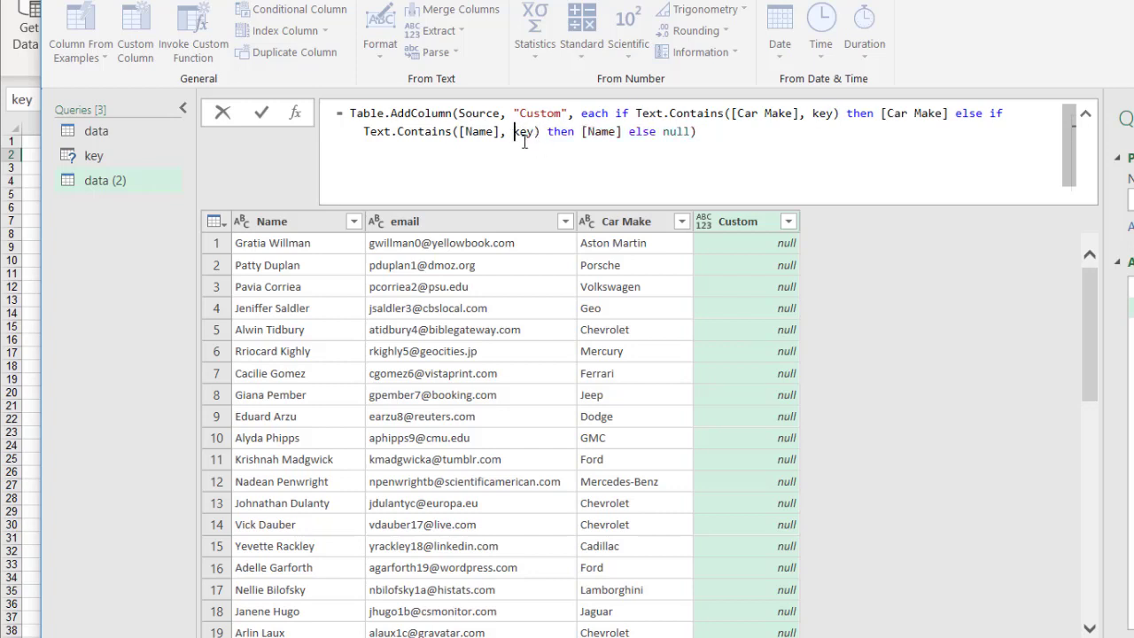
pyautogui.press('Right')
pyautogui.press('Right')
pyautogui.press('Right')
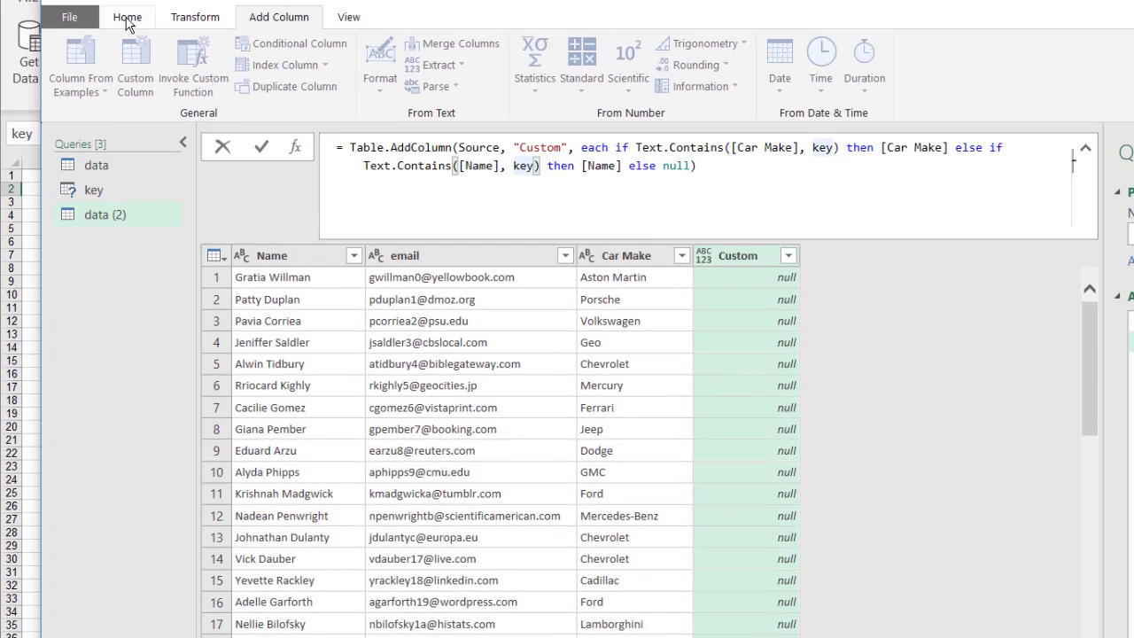
pyautogui.click(127, 72)
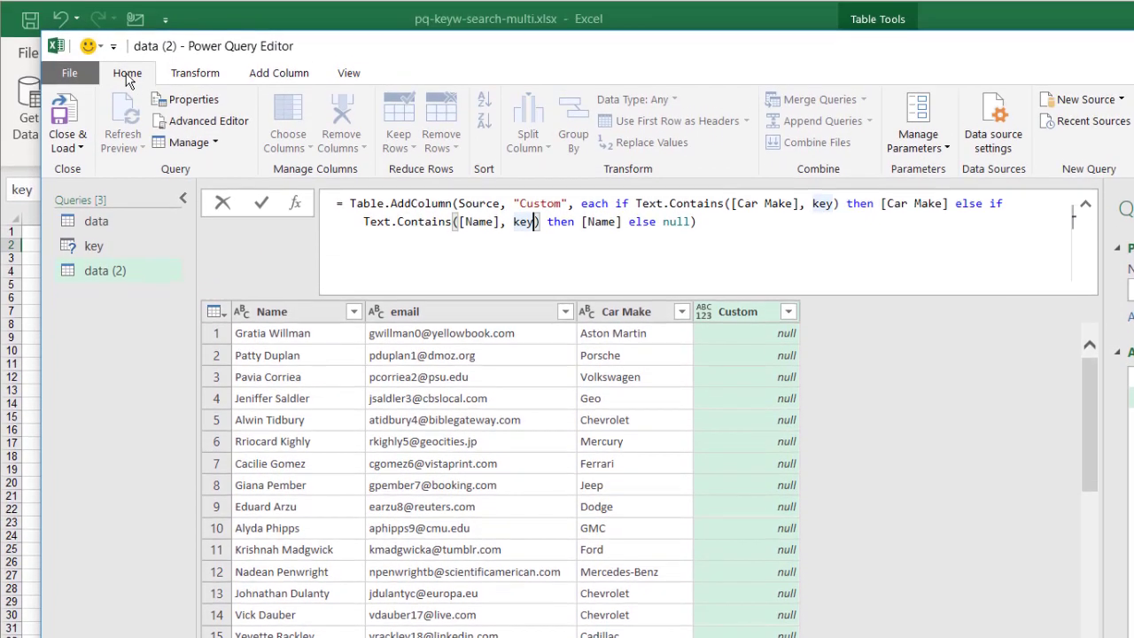
pyautogui.click(71, 108)
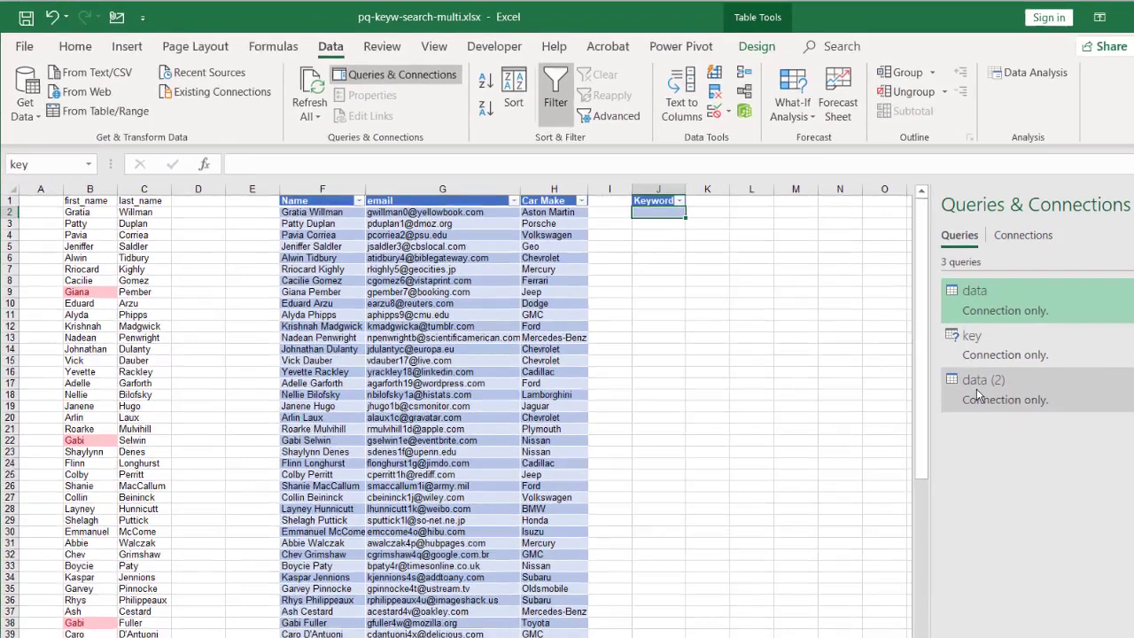
# - Load the data (2) query as a table in the existing worksheet, starting at cell M1
pyautogui.moveTo(1084, 445)
pyautogui.rightClick(961, 388)
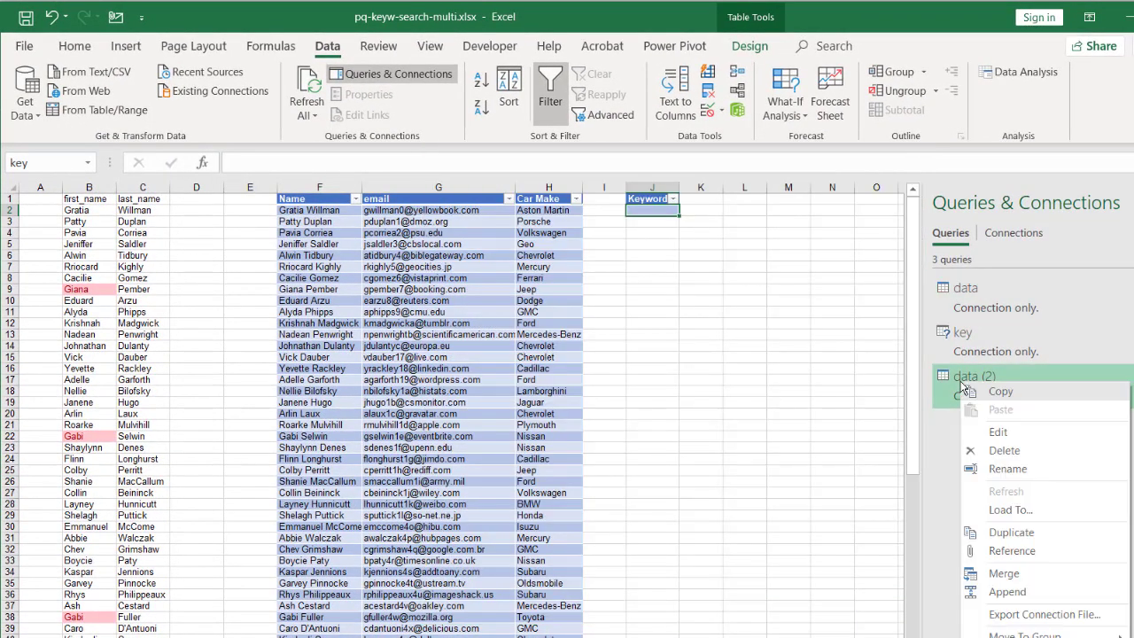
pyautogui.click(1032, 510)
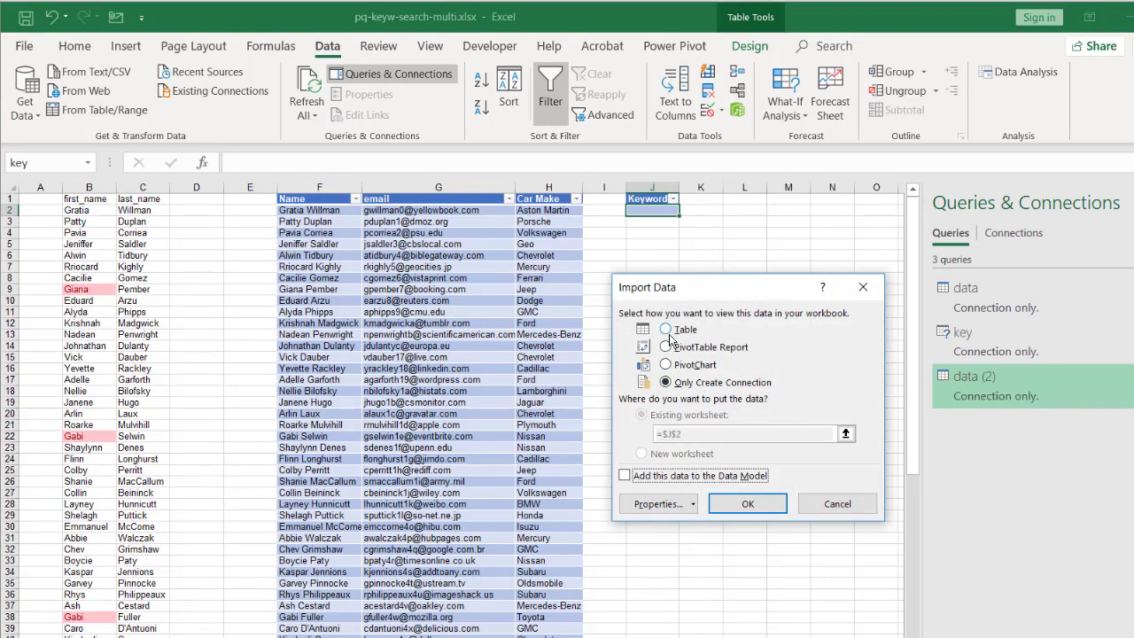
pyautogui.click(666, 330)
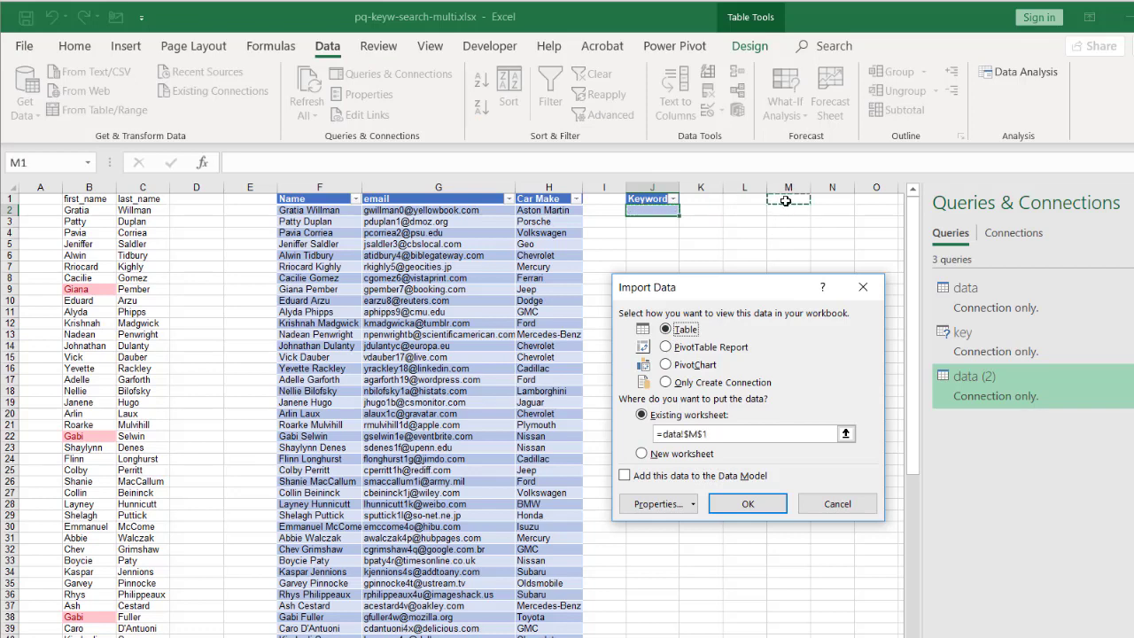
pyautogui.click(742, 502)
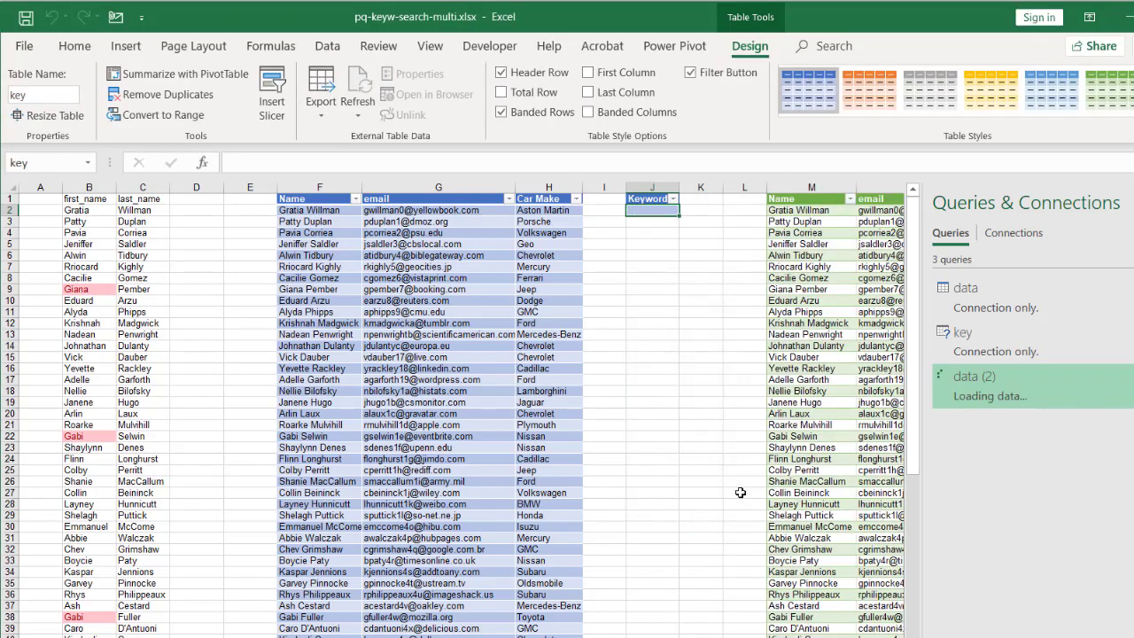
# - Enter Geo as the search keyword and refresh the query's output table
pyautogui.hscroll(1, 712, 353)
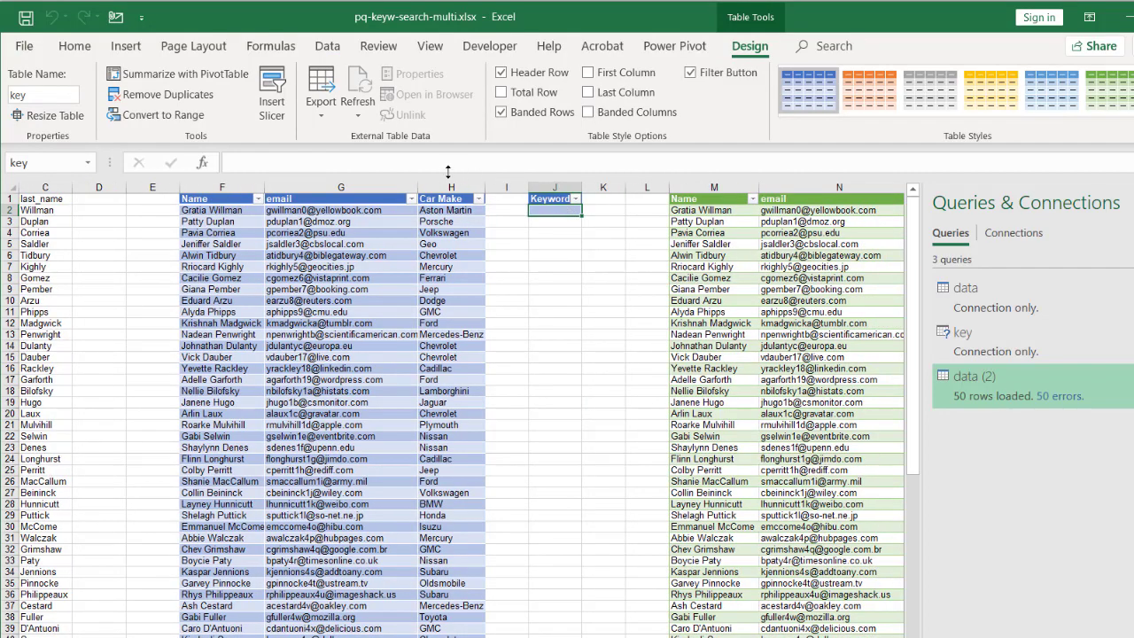
pyautogui.click(340, 162)
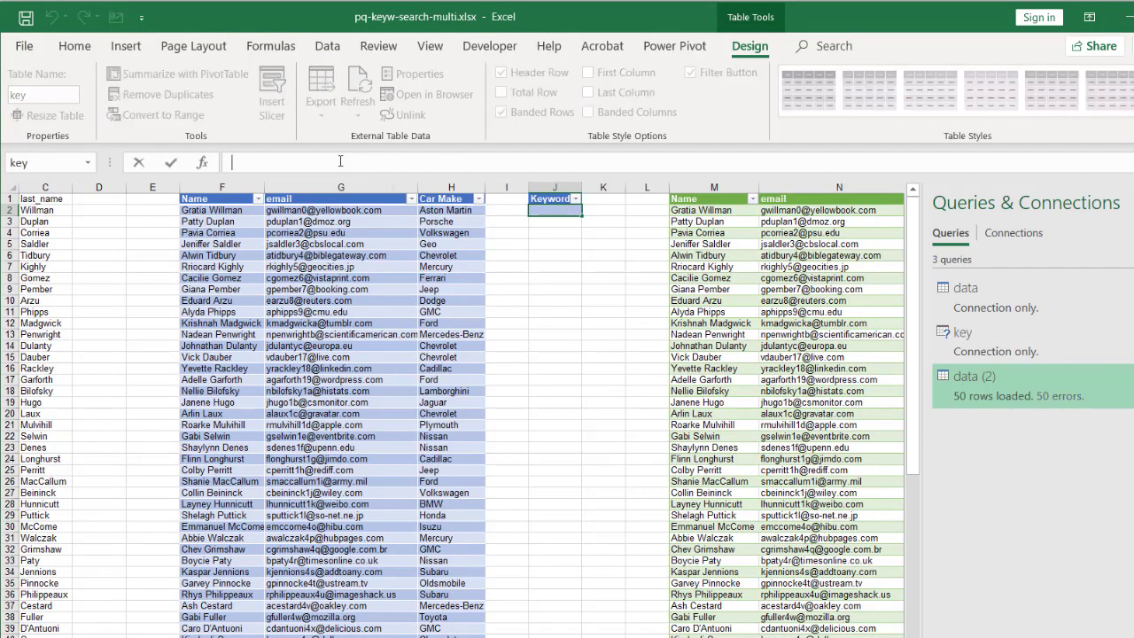
pyautogui.write('Geo')
pyautogui.rightClick(767, 259)
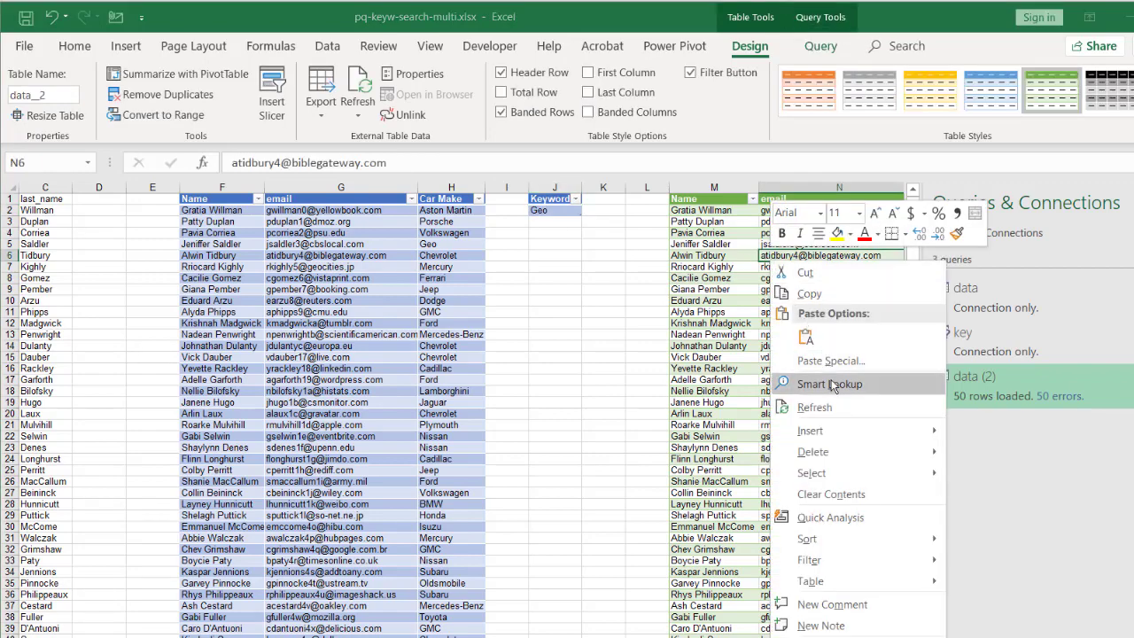
pyautogui.click(833, 407)
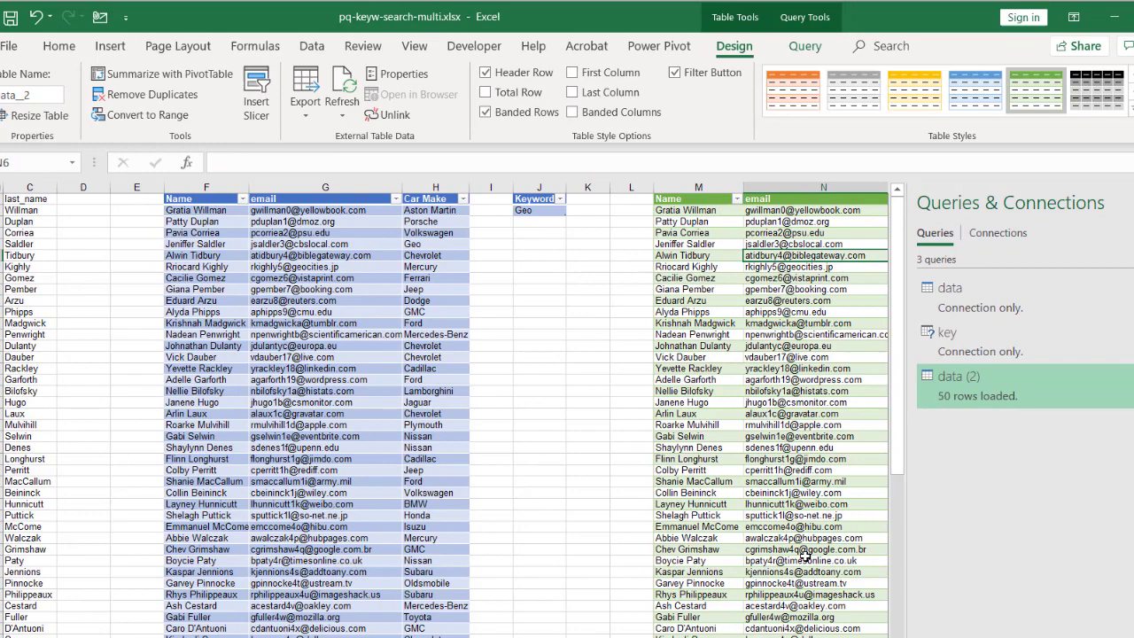
# - Edit the data (2) query to exclude null values from the Custom column, and load it back to the worksheet
pyautogui.hscroll(3, 416, 408)
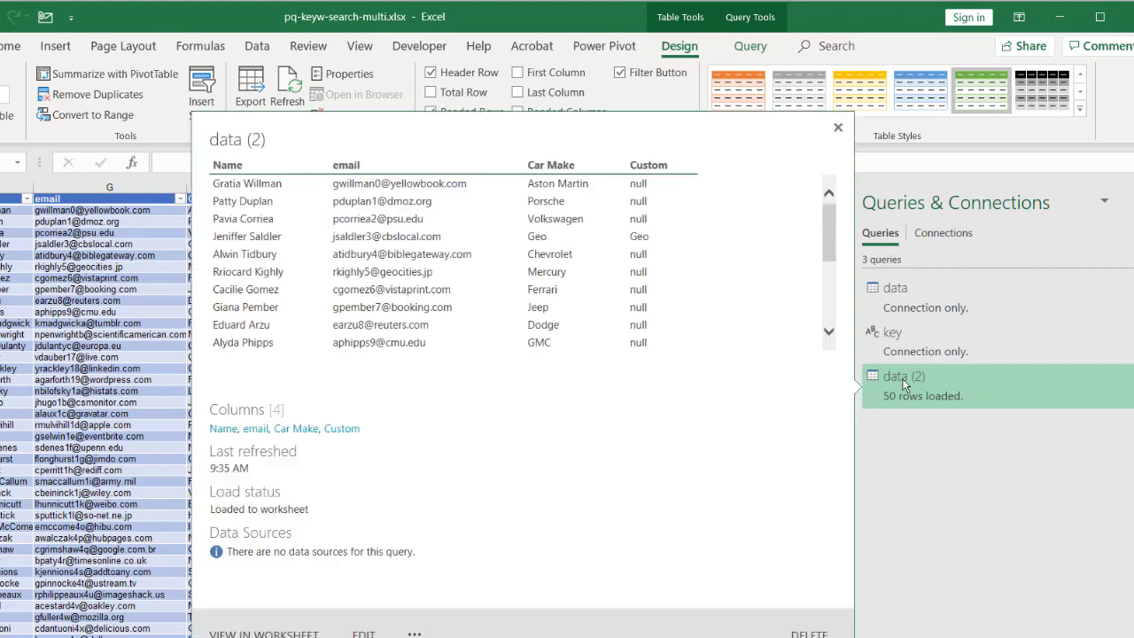
pyautogui.doubleClick(898, 380)
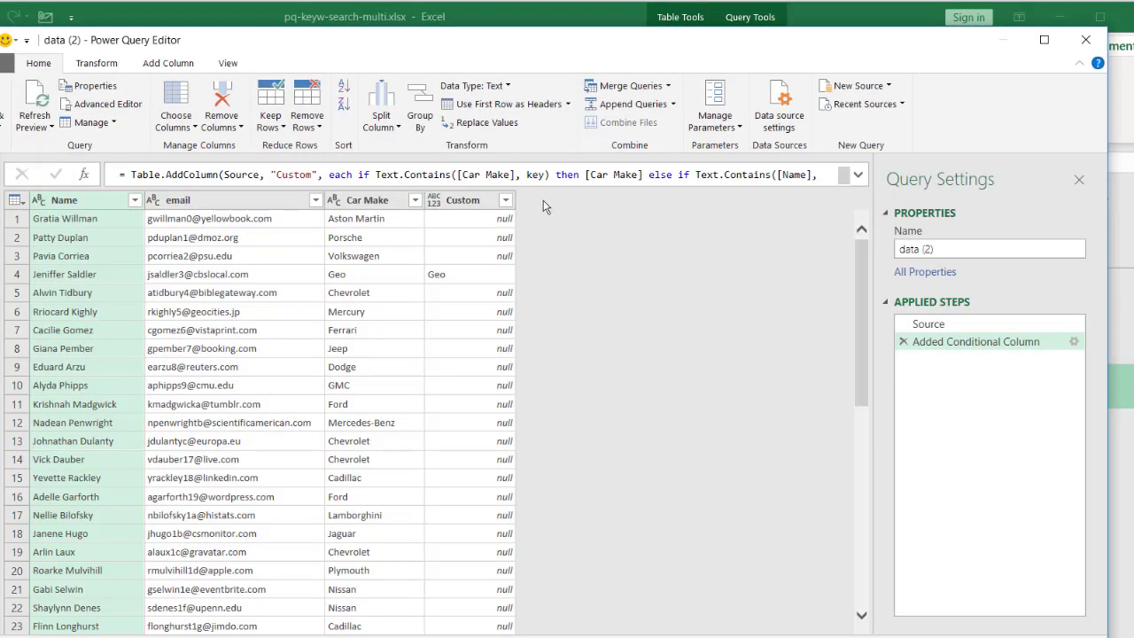
pyautogui.click(505, 200)
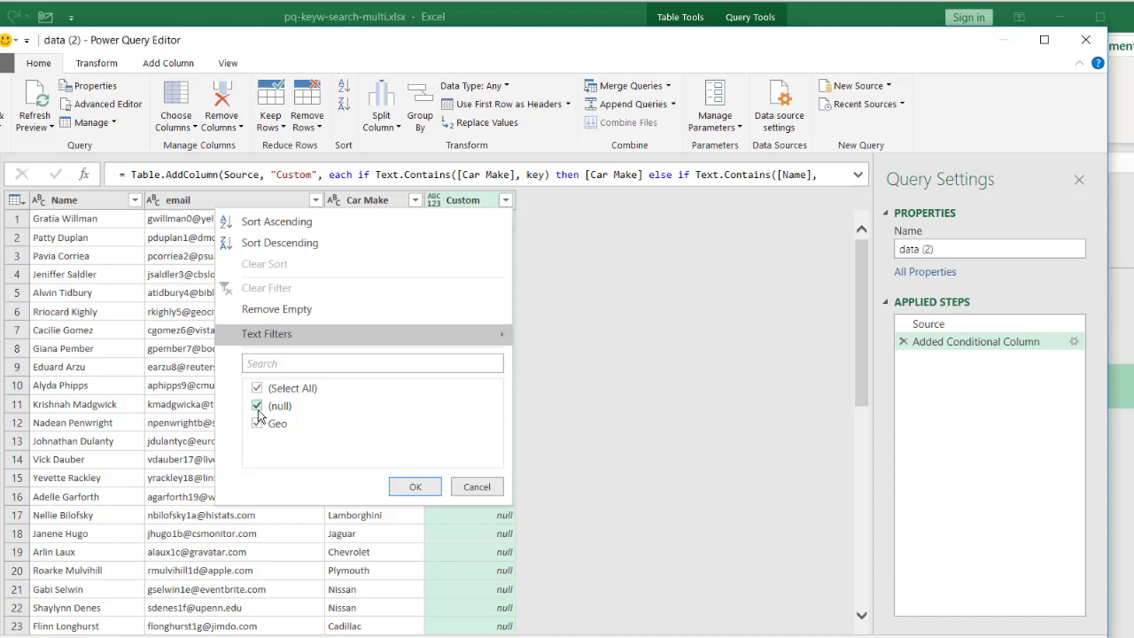
pyautogui.click(258, 407)
pyautogui.click(412, 487)
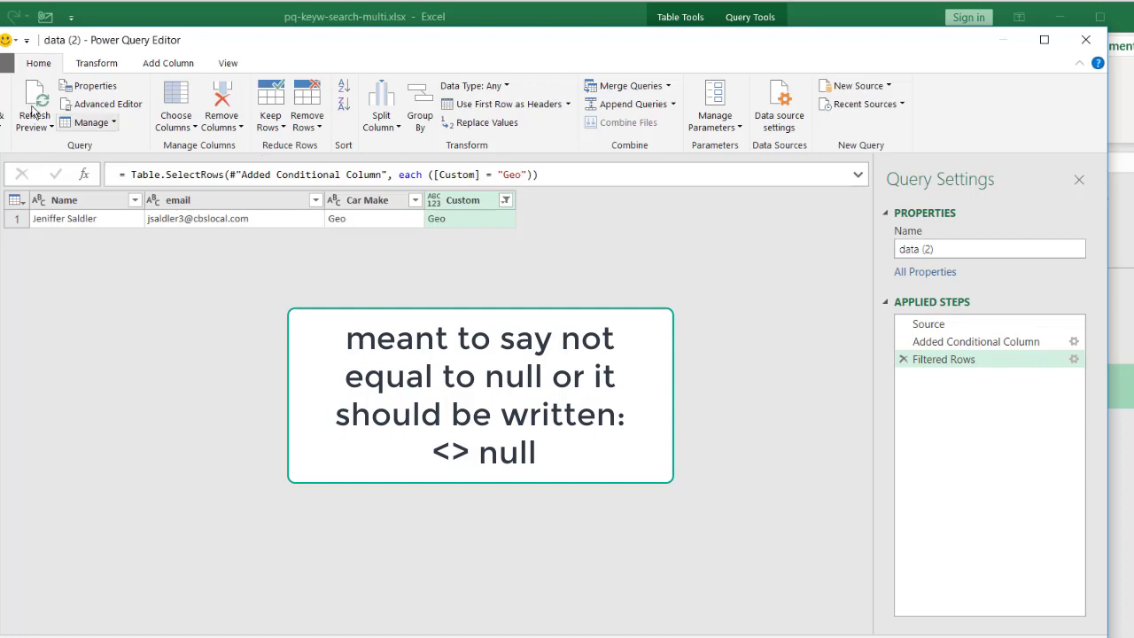
pyautogui.click(3, 98)
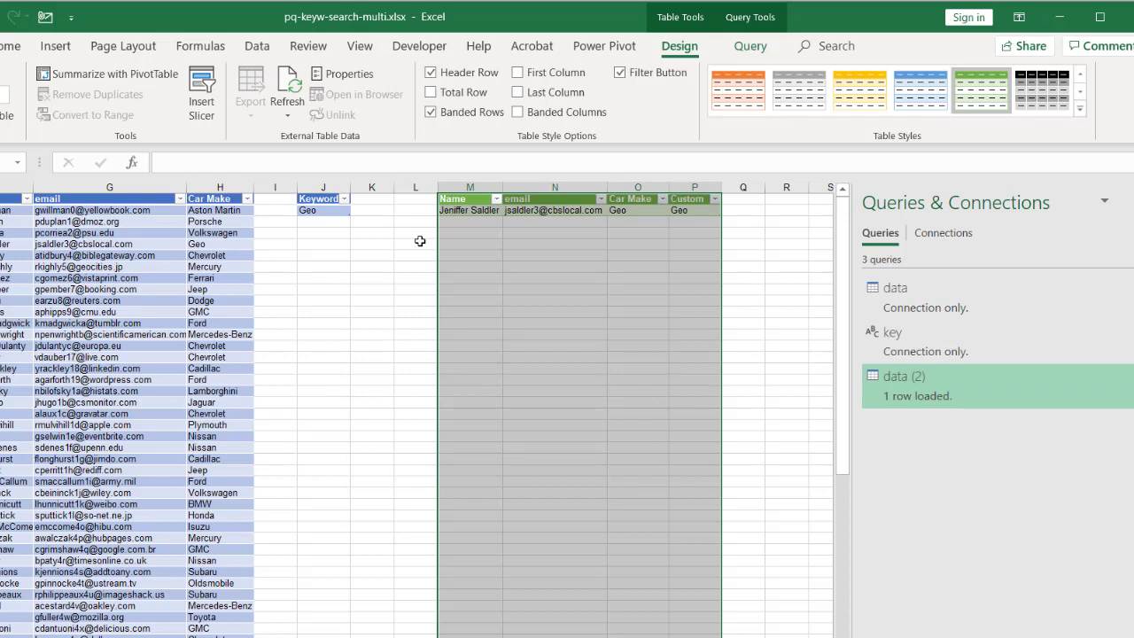
# - Change the search keyword to Jeep and refresh the output table
pyautogui.click(329, 211)
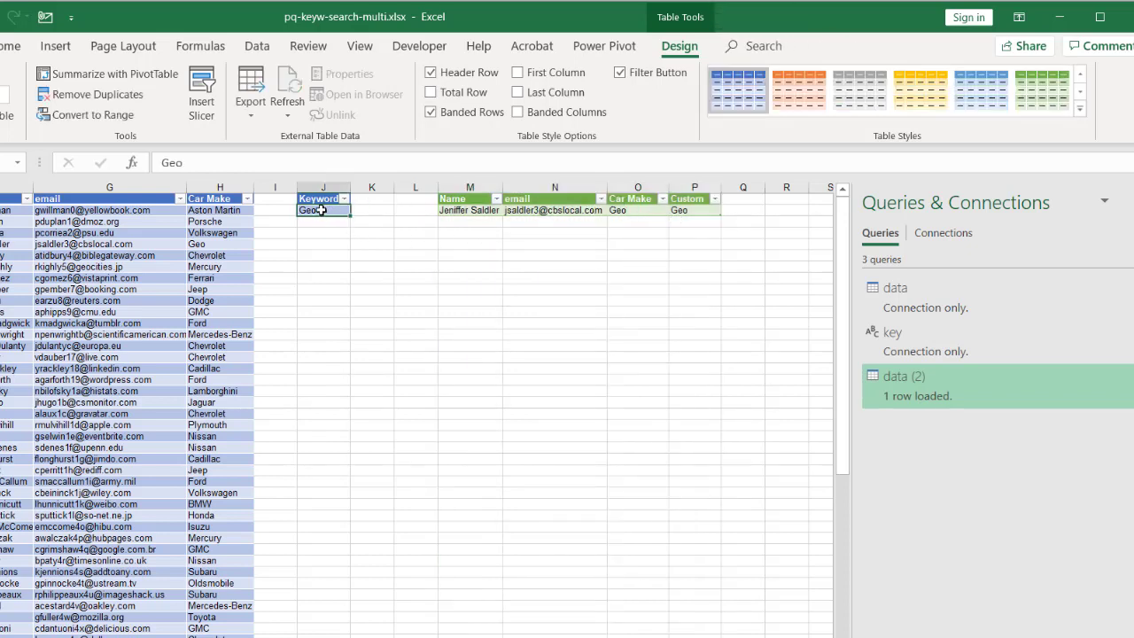
pyautogui.write('Jeep')
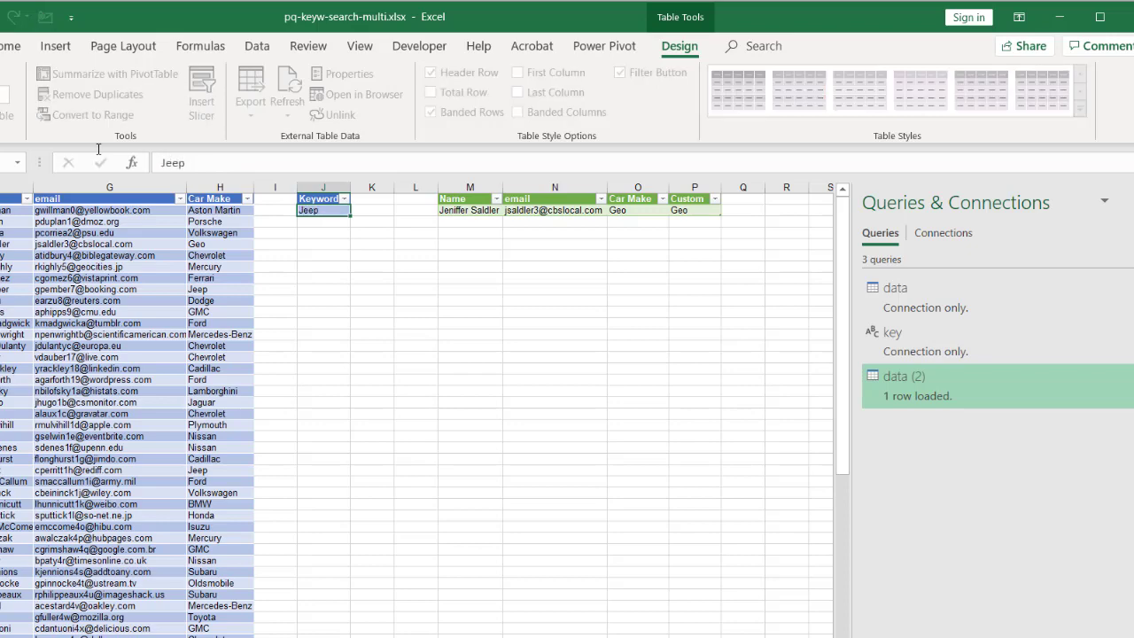
pyautogui.press('Return')
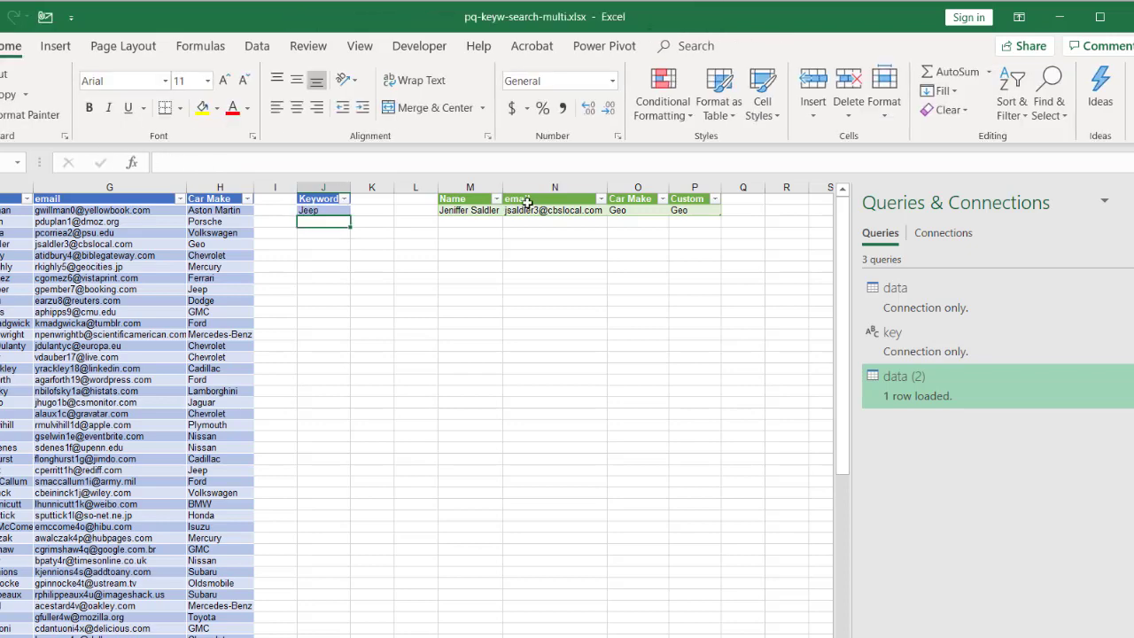
pyautogui.rightClick(527, 203)
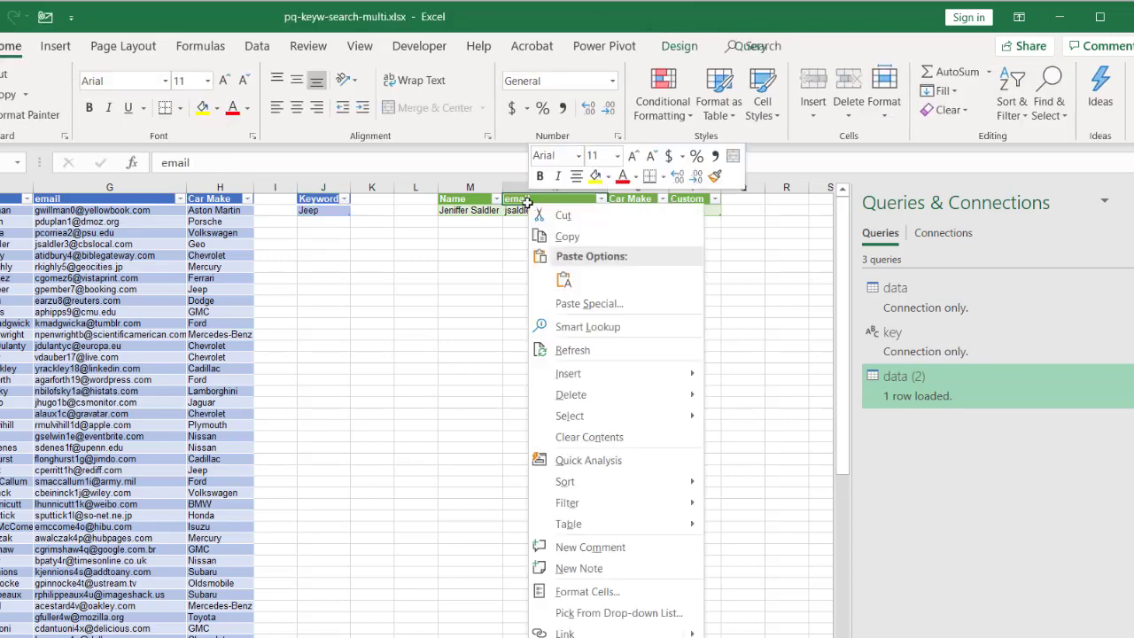
pyautogui.click(586, 349)
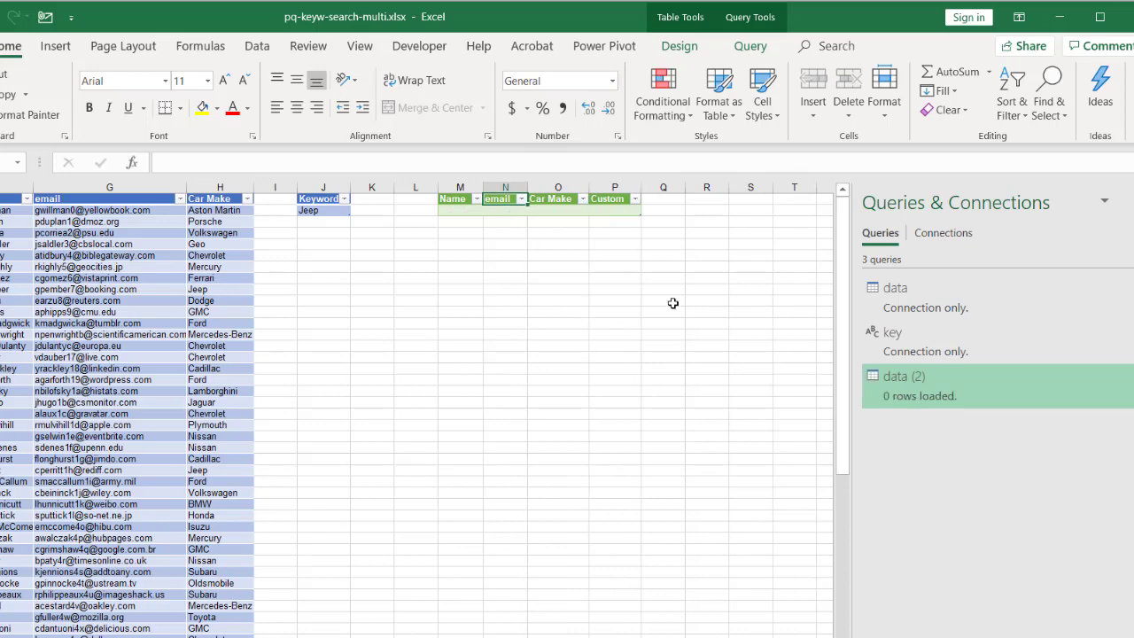
# - Reopen the data (2) query, include Jeep in the Custom column's filter alongside Geo, and load the query
pyautogui.click(910, 386)
pyautogui.doubleClick(911, 386)
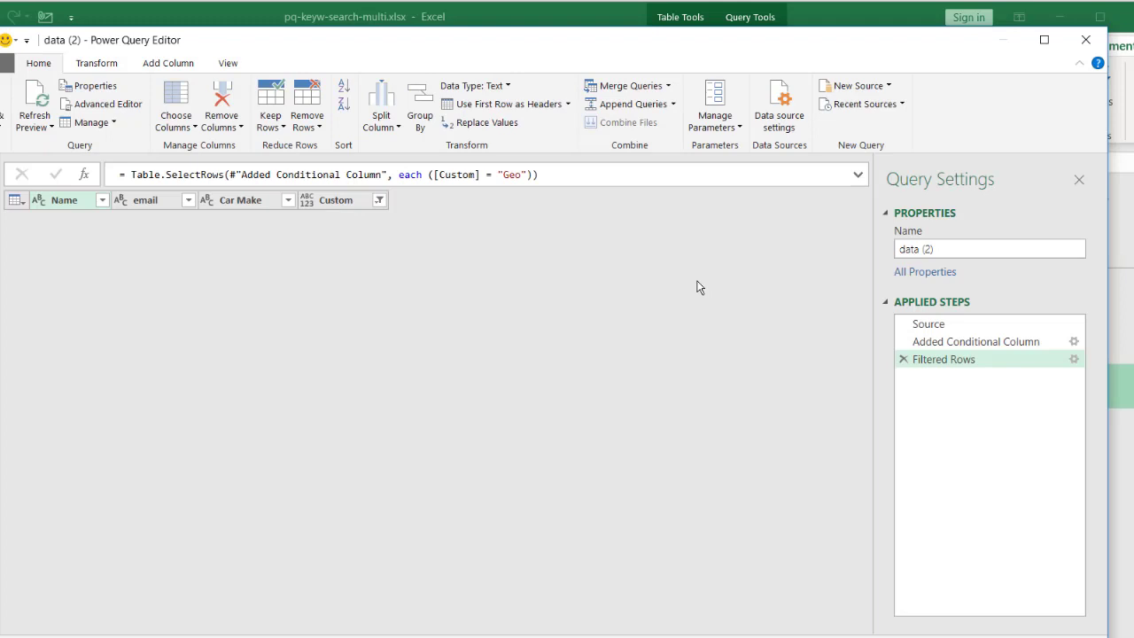
pyautogui.click(379, 201)
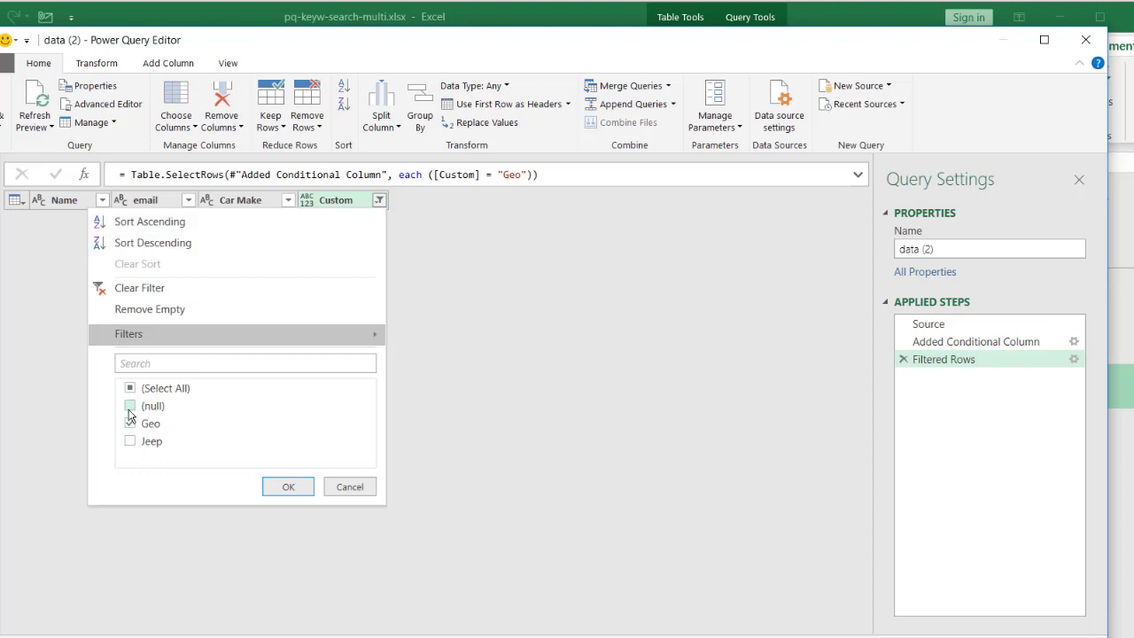
pyautogui.click(129, 443)
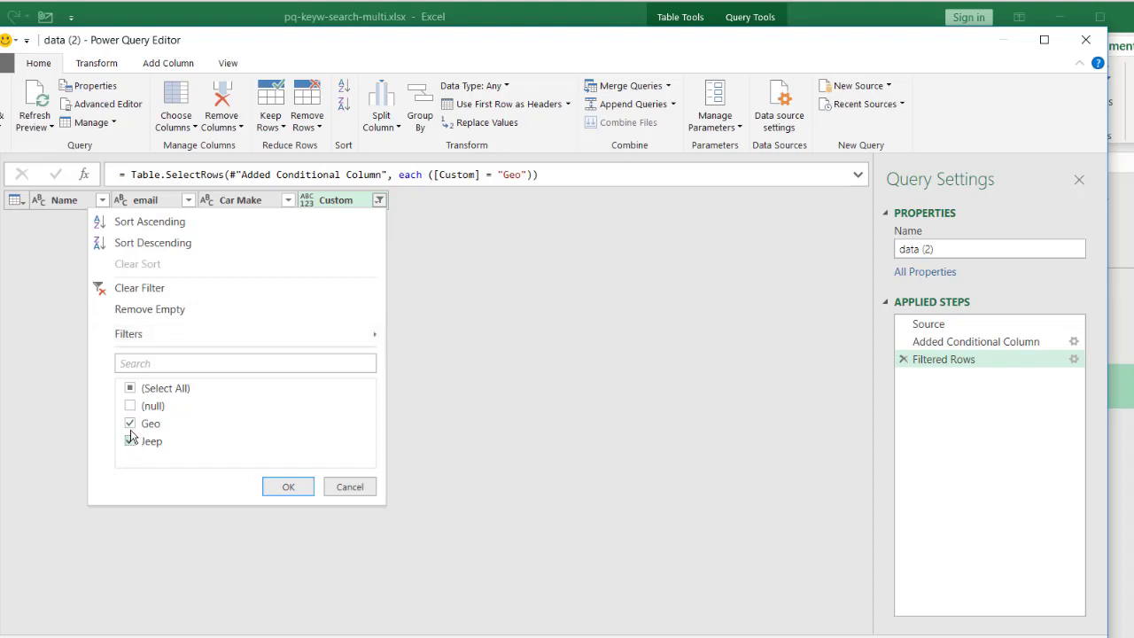
pyautogui.click(287, 487)
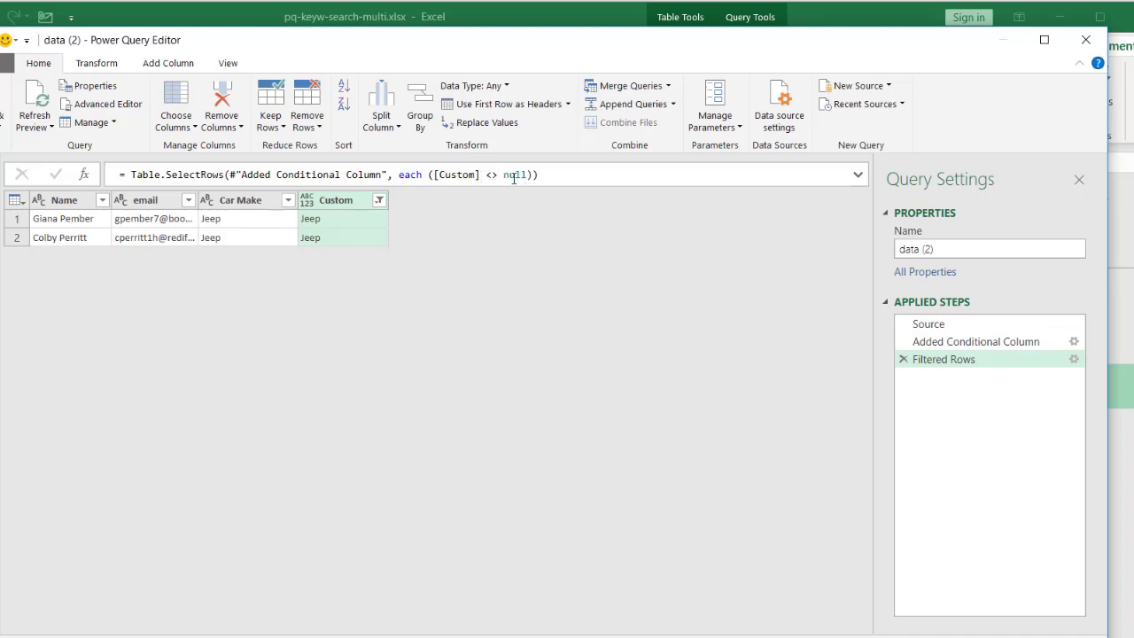
pyautogui.click(4, 106)
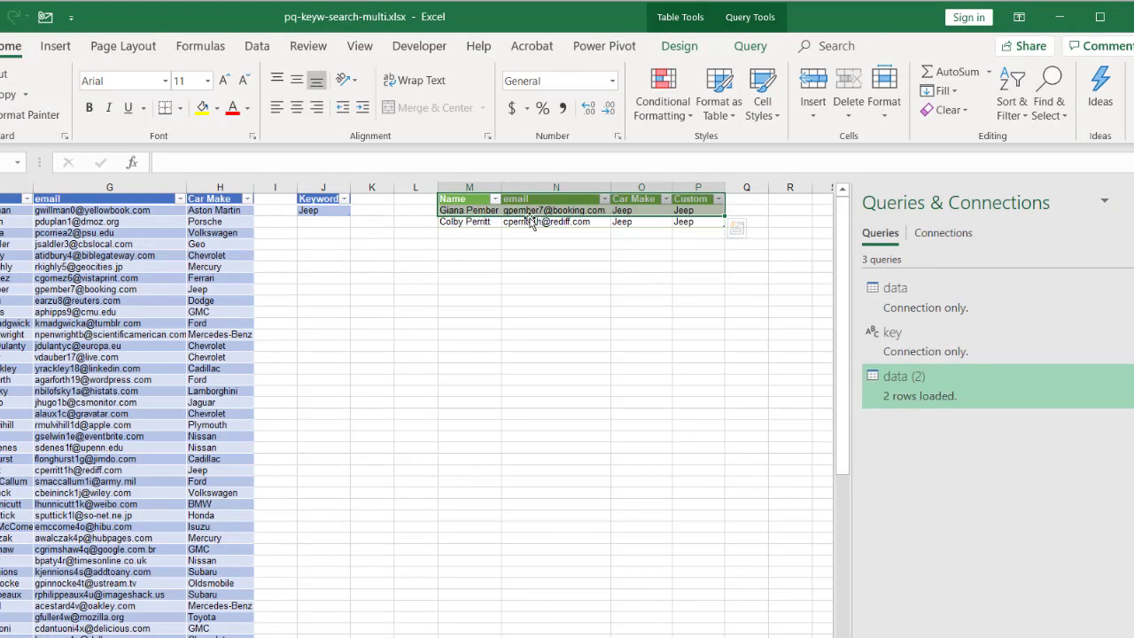
# - Change the search keyword to Ford and refresh the output table
pyautogui.click(320, 213)
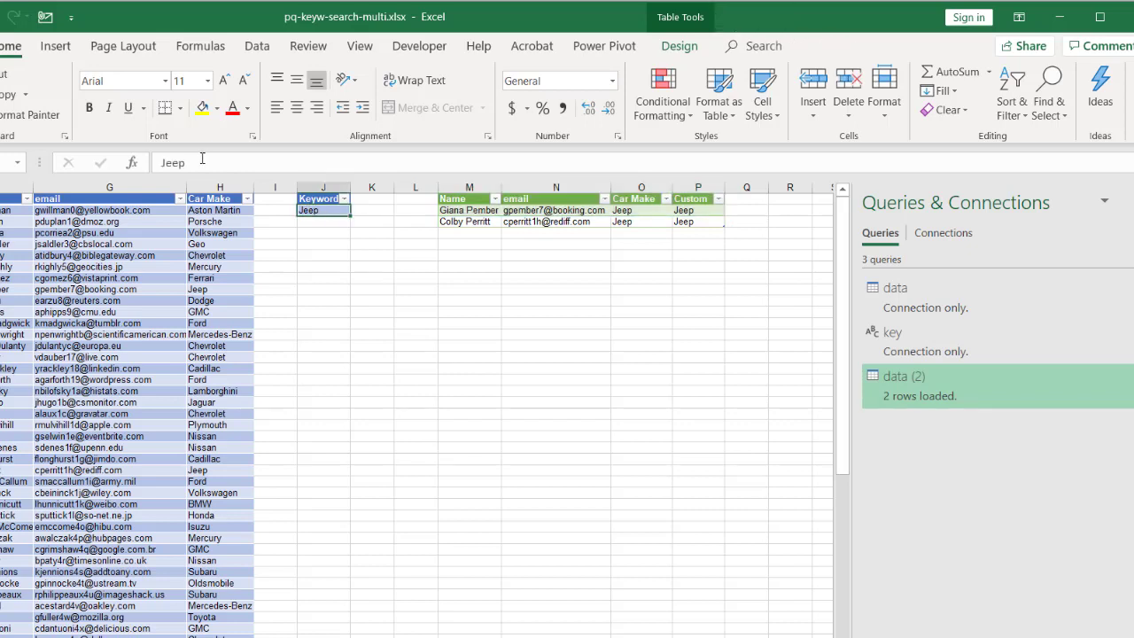
pyautogui.write('Ford')
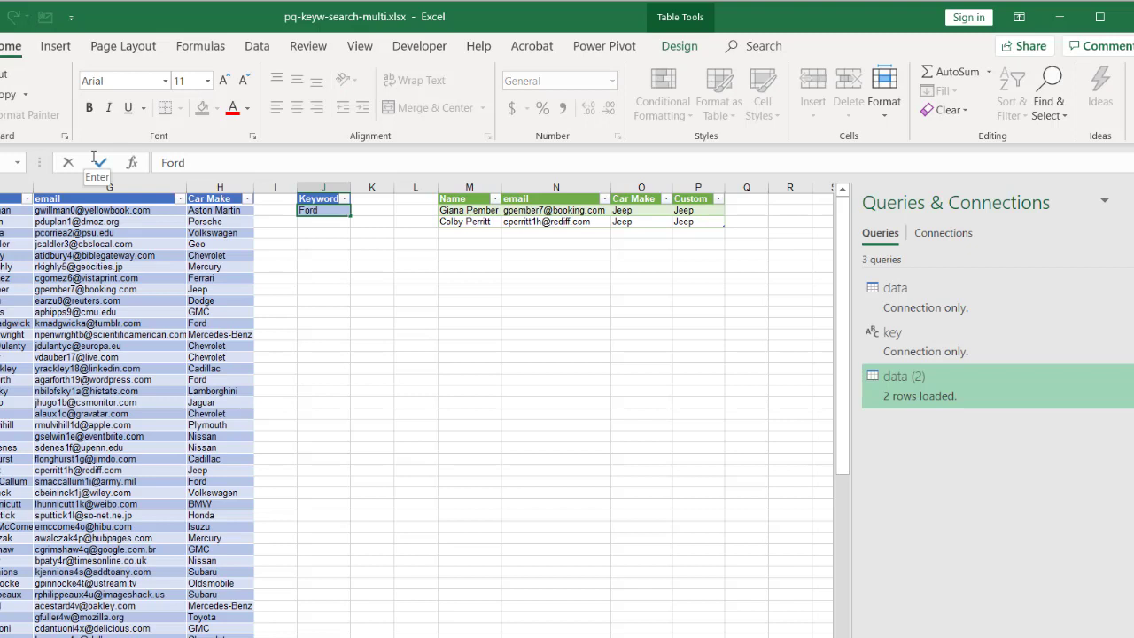
pyautogui.press('Return')
pyautogui.rightClick(501, 221)
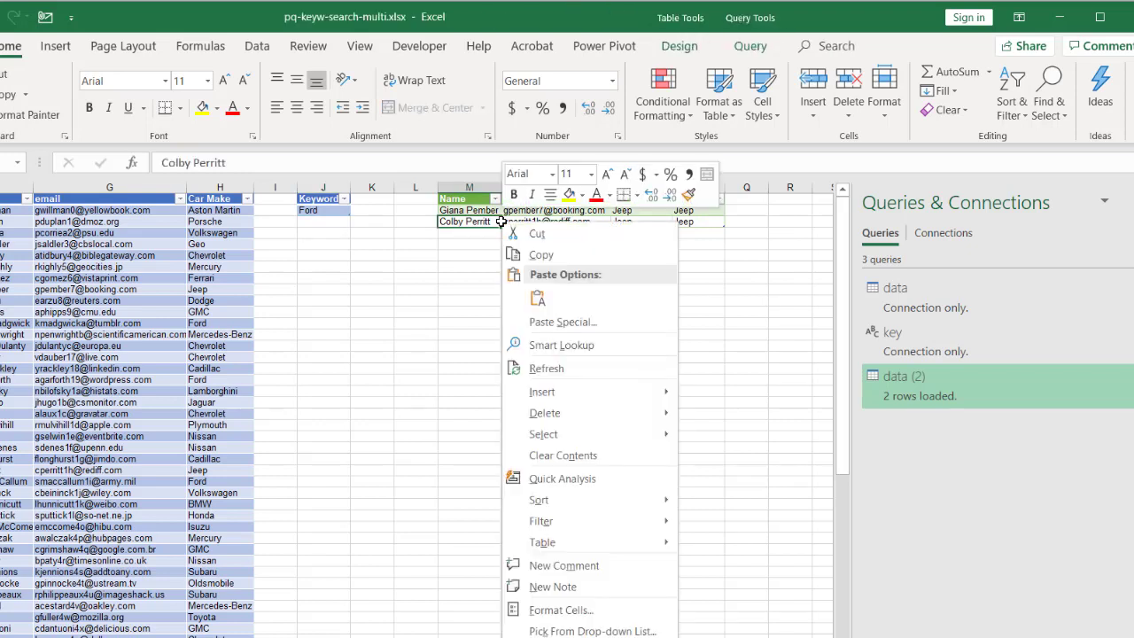
pyautogui.click(560, 371)
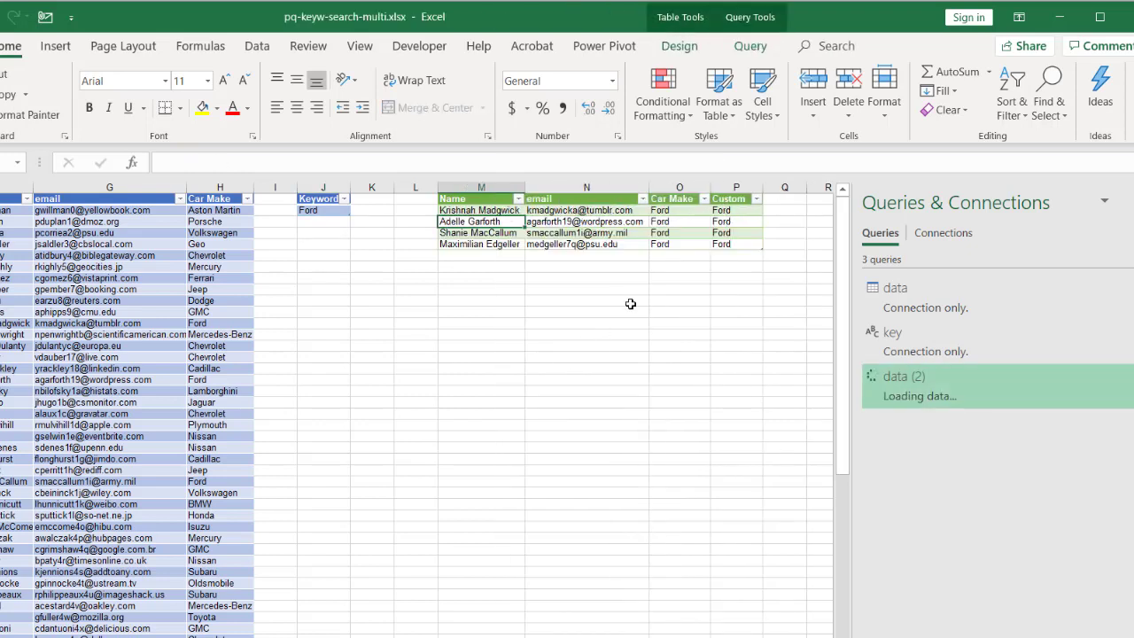
# - Capitalize the first letter of the last name in cell C50 of the source list
pyautogui.moveTo(735, 210); pyautogui.dragTo(735, 245)
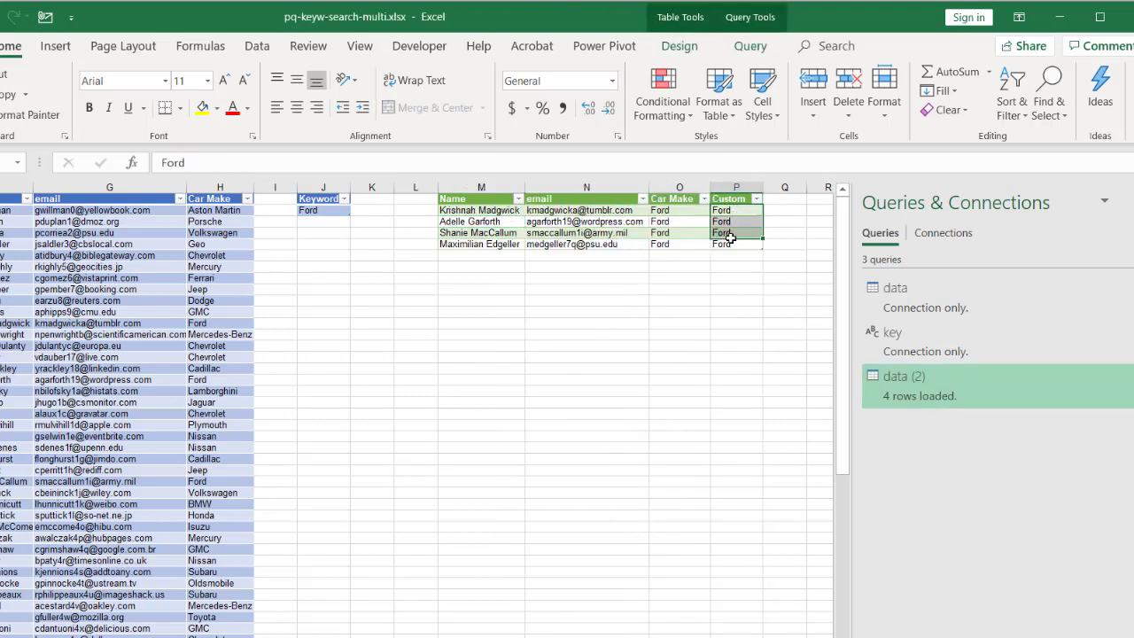
pyautogui.moveTo(679, 209); pyautogui.dragTo(682, 234)
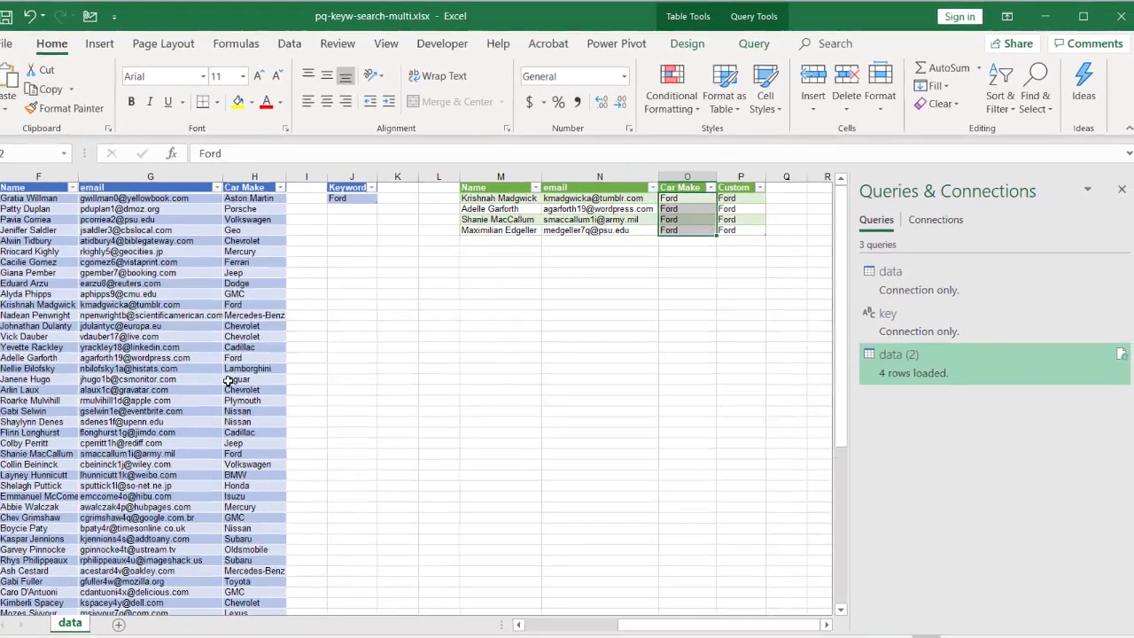
pyautogui.click(213, 402)
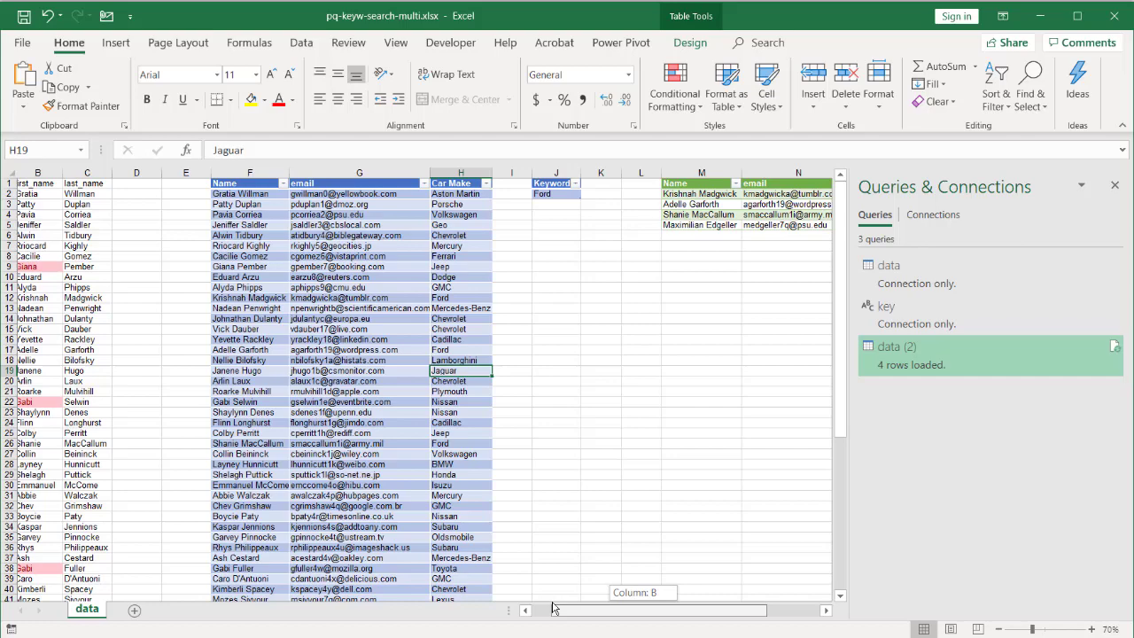
pyautogui.moveTo(553, 607); pyautogui.dragTo(545, 608)
pyautogui.scroll(-5, 146, 515)
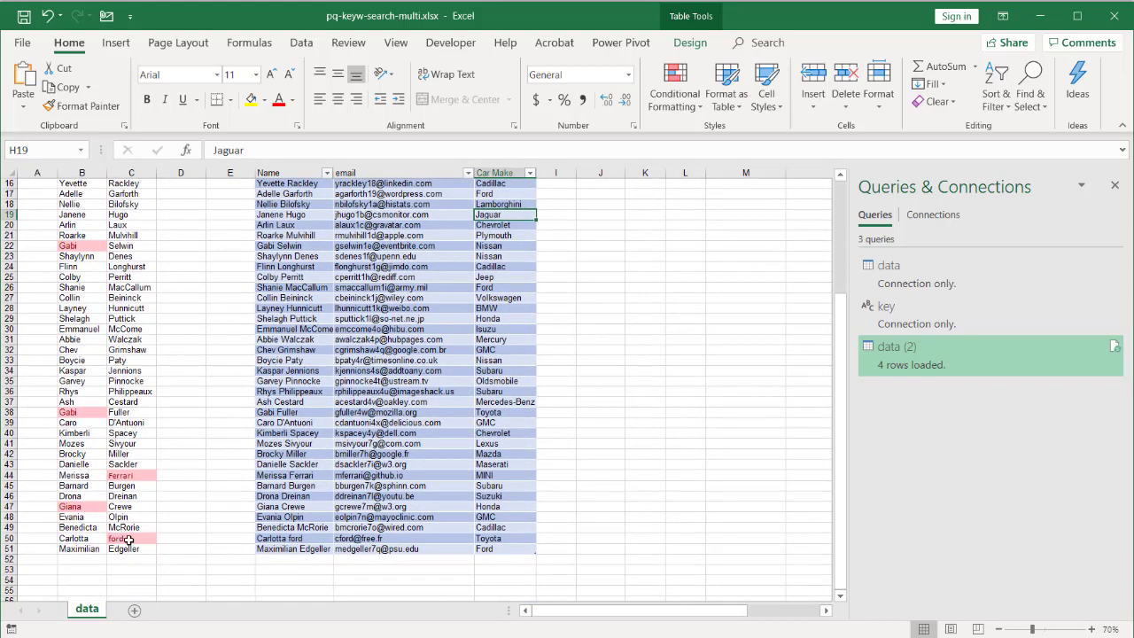
pyautogui.click(128, 541)
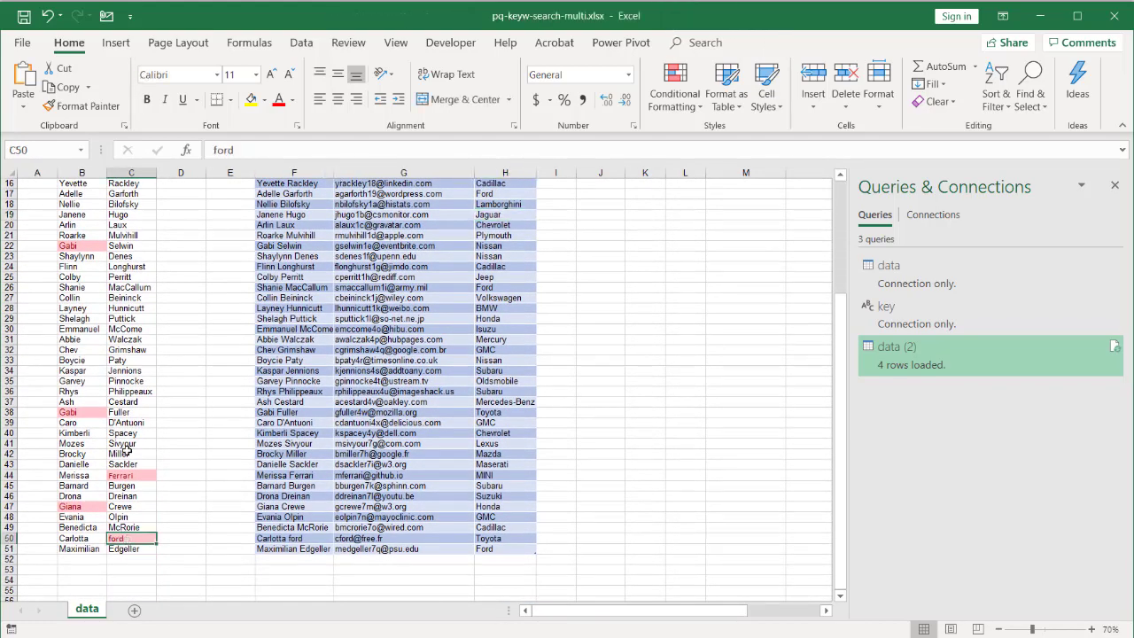
pyautogui.click(217, 150)
pyautogui.press('BackSpace')
pyautogui.write('F')
pyautogui.press('Return')
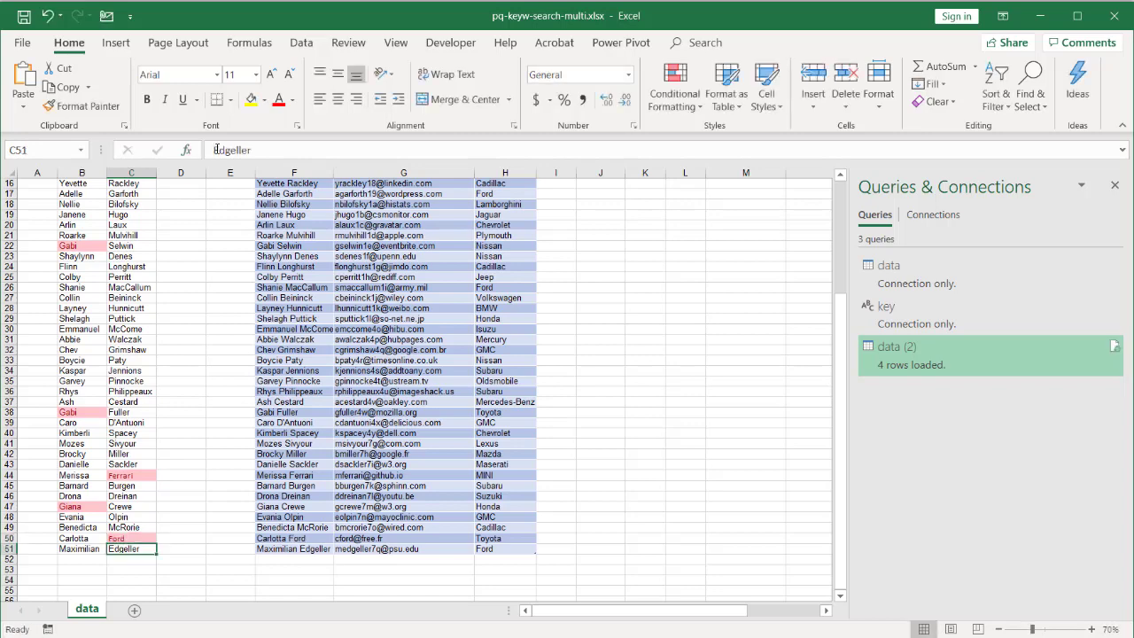
# - Refresh the output table with the capitalized last name and check the row matched by name
pyautogui.moveTo(721, 609); pyautogui.dragTo(811, 610)
pyautogui.moveTo(844, 496); pyautogui.dragTo(746, 214)
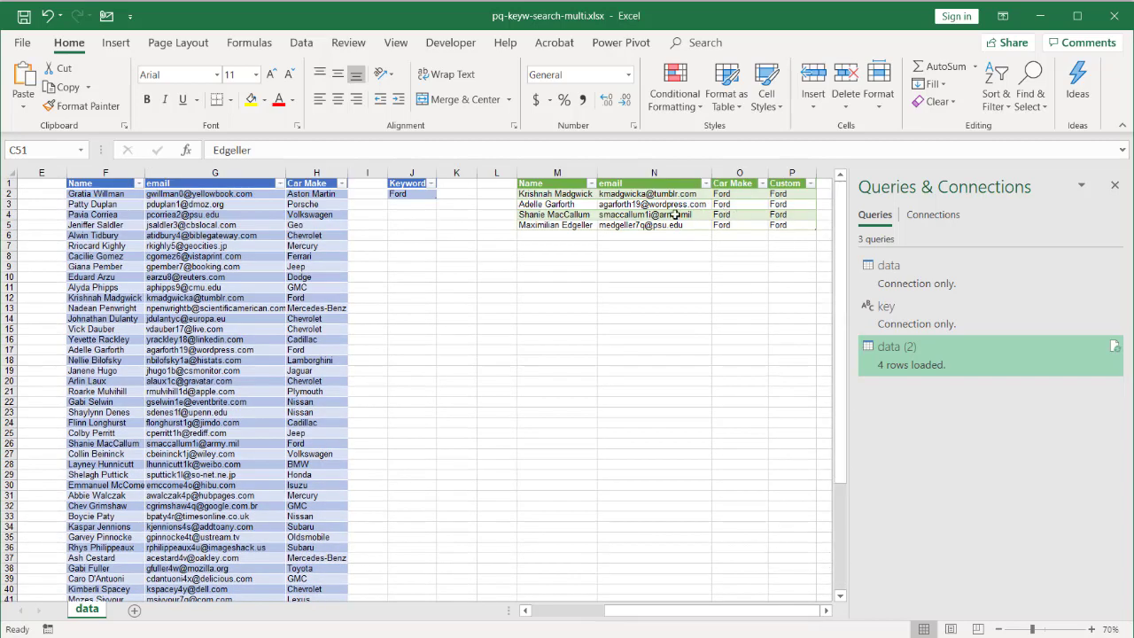
pyautogui.rightClick(674, 214)
pyautogui.click(734, 347)
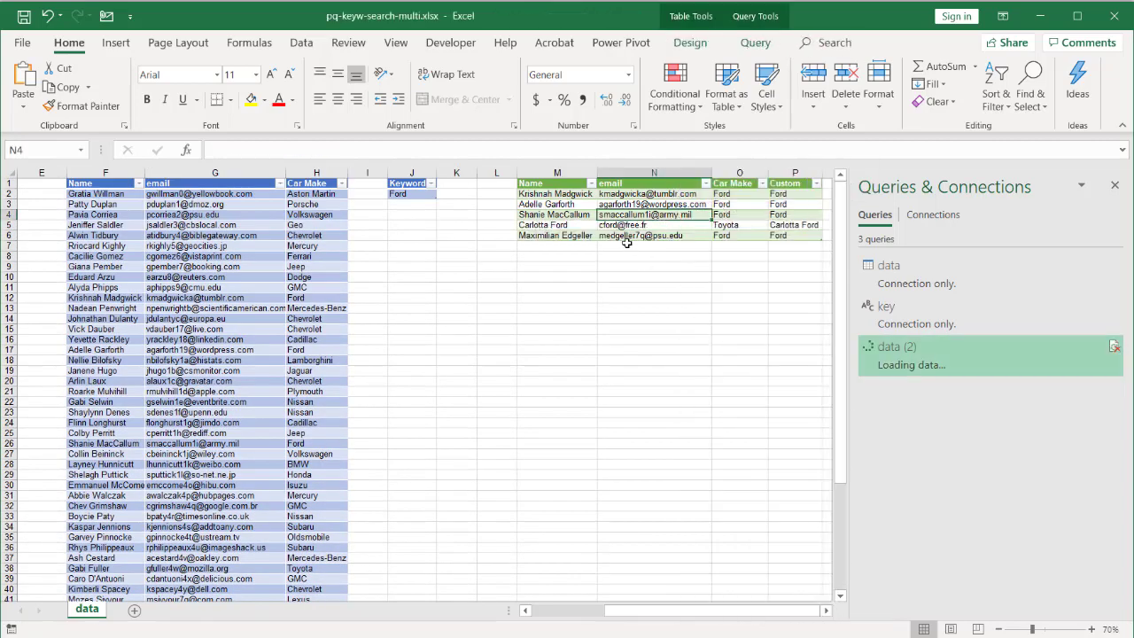
pyautogui.click(572, 228)
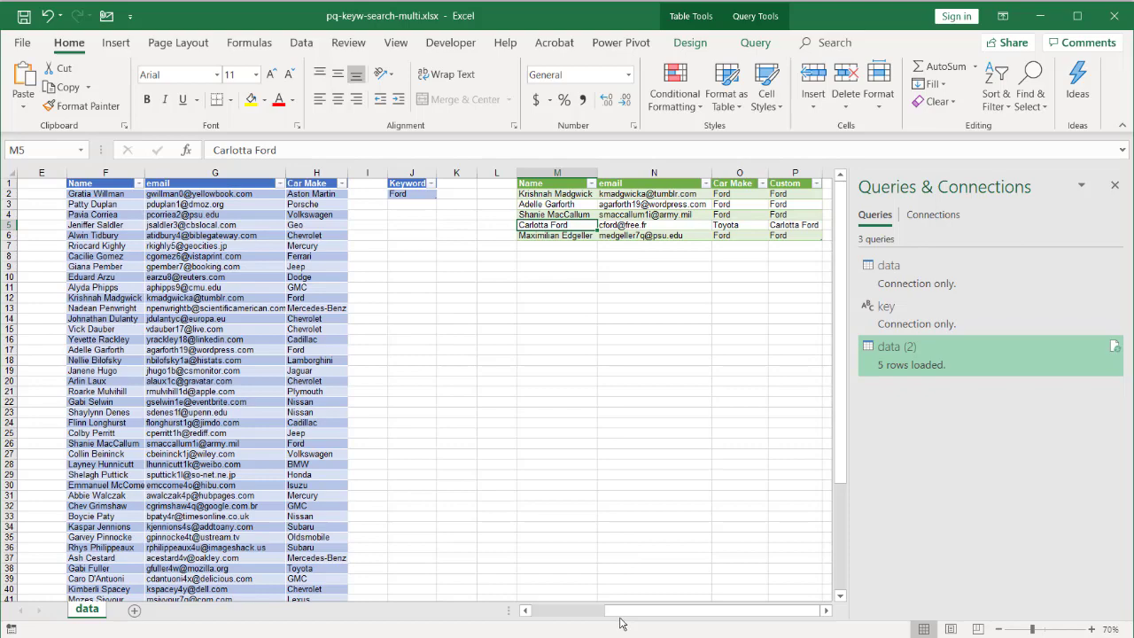
# - Change the first letter of the last name in cell C50 back to lowercase
pyautogui.moveTo(629, 611); pyautogui.dragTo(548, 610)
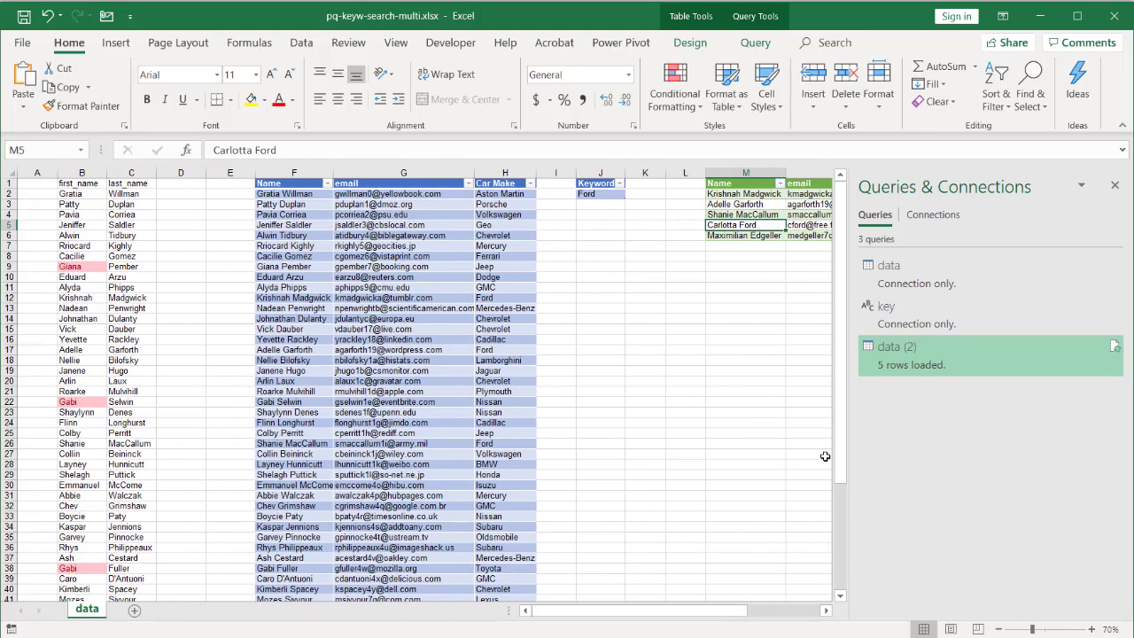
pyautogui.moveTo(839, 458); pyautogui.dragTo(842, 558)
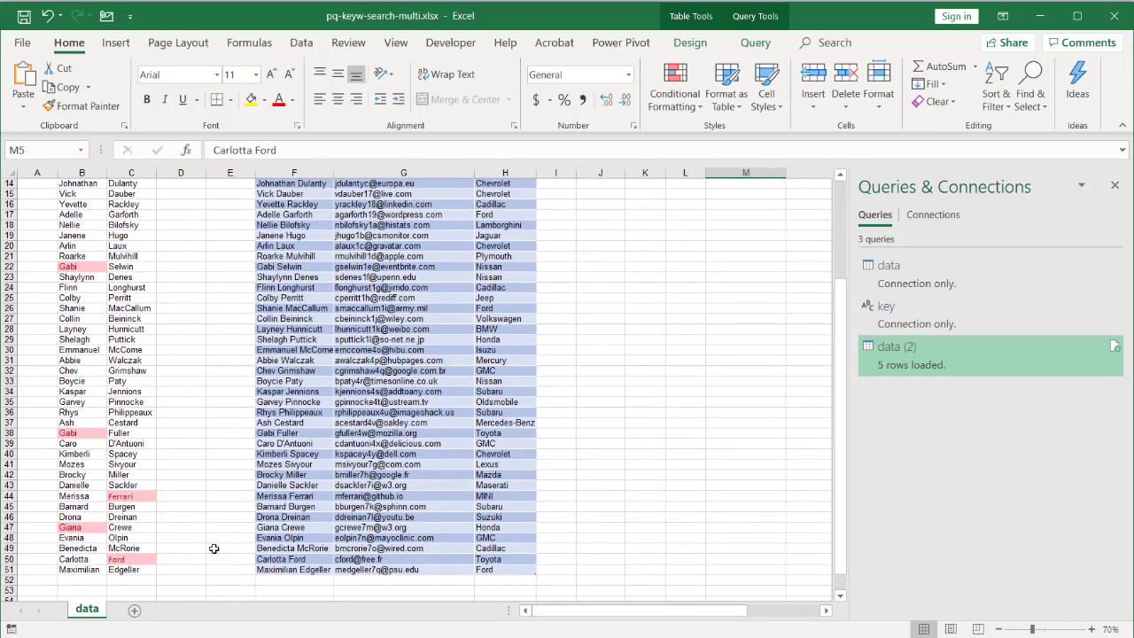
pyautogui.click(130, 561)
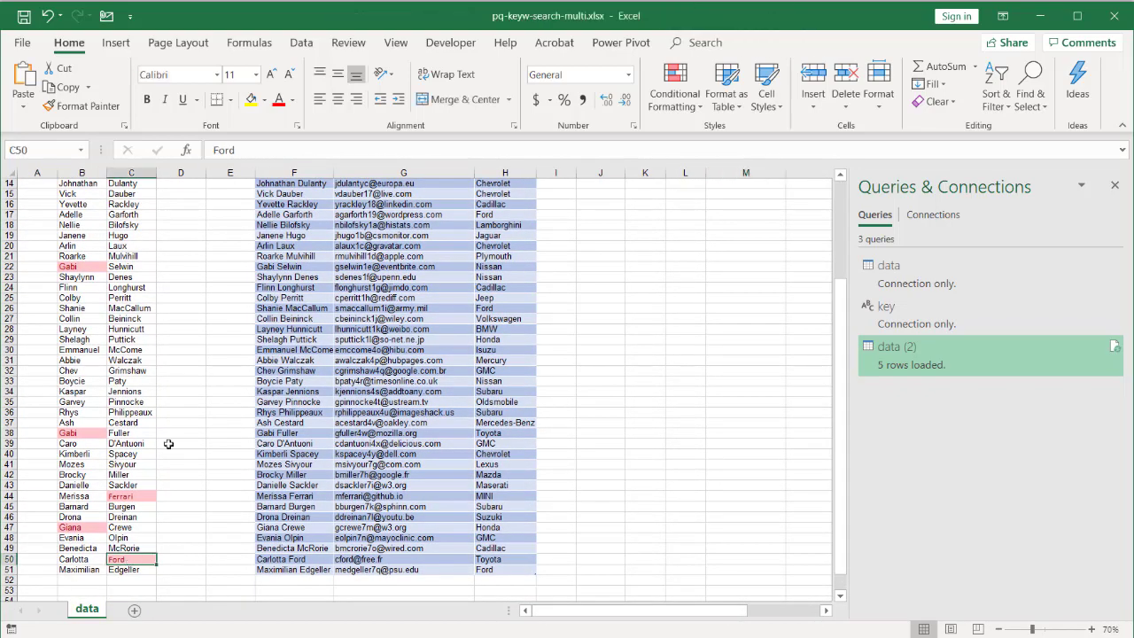
pyautogui.click(215, 149)
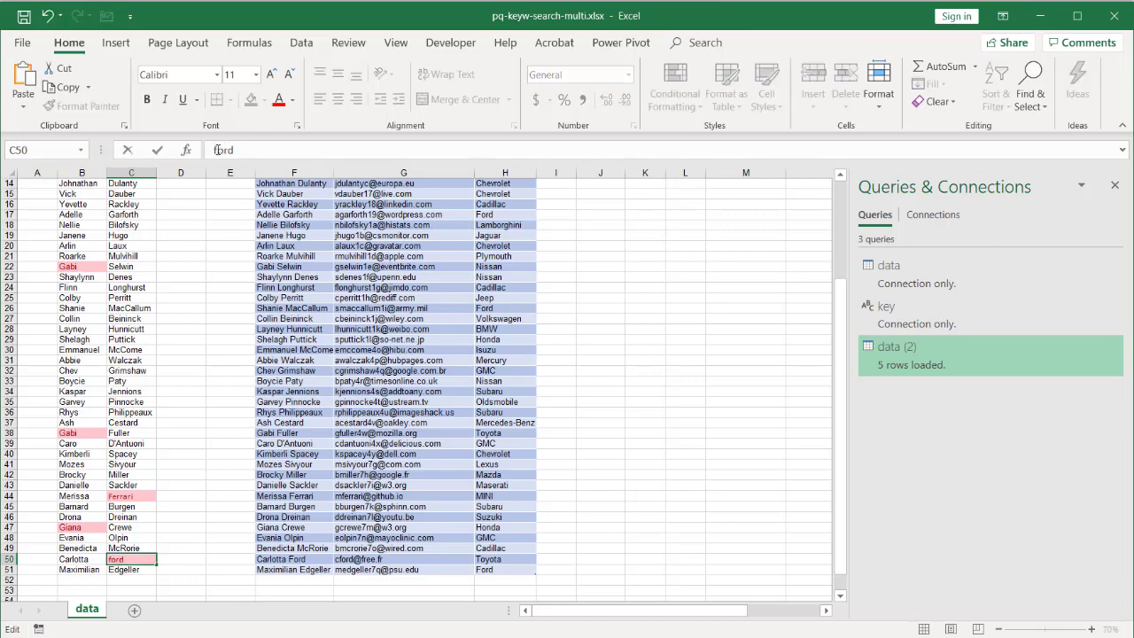
pyautogui.press('Return')
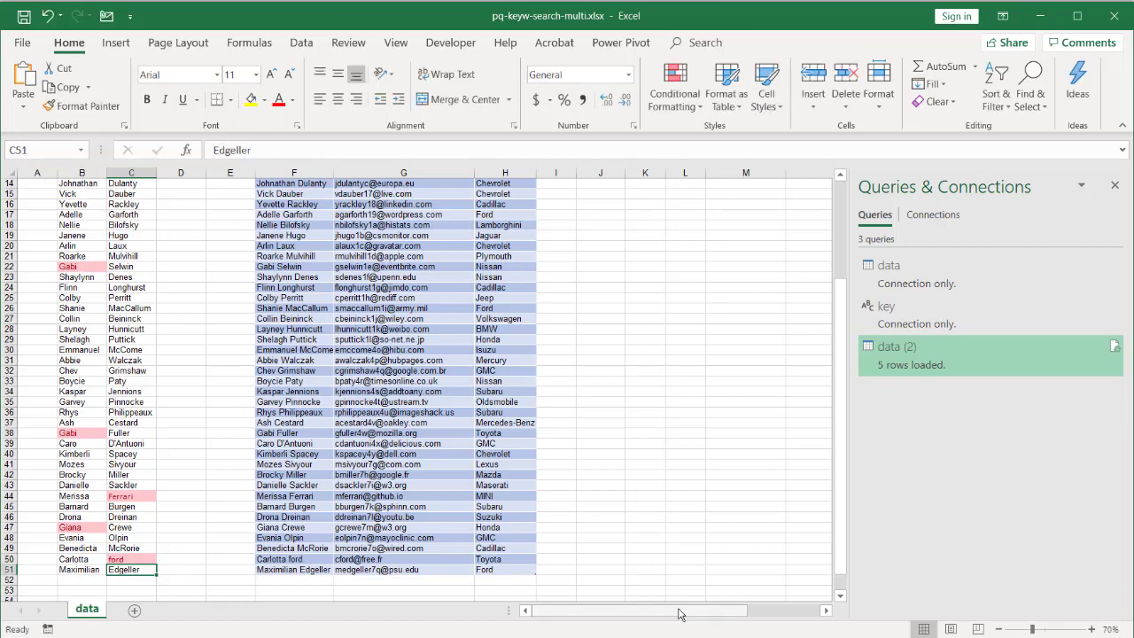
# - Refresh the output table with the lowercase last name
pyautogui.moveTo(680, 614); pyautogui.dragTo(756, 613)
pyautogui.moveTo(840, 549); pyautogui.dragTo(840, 448)
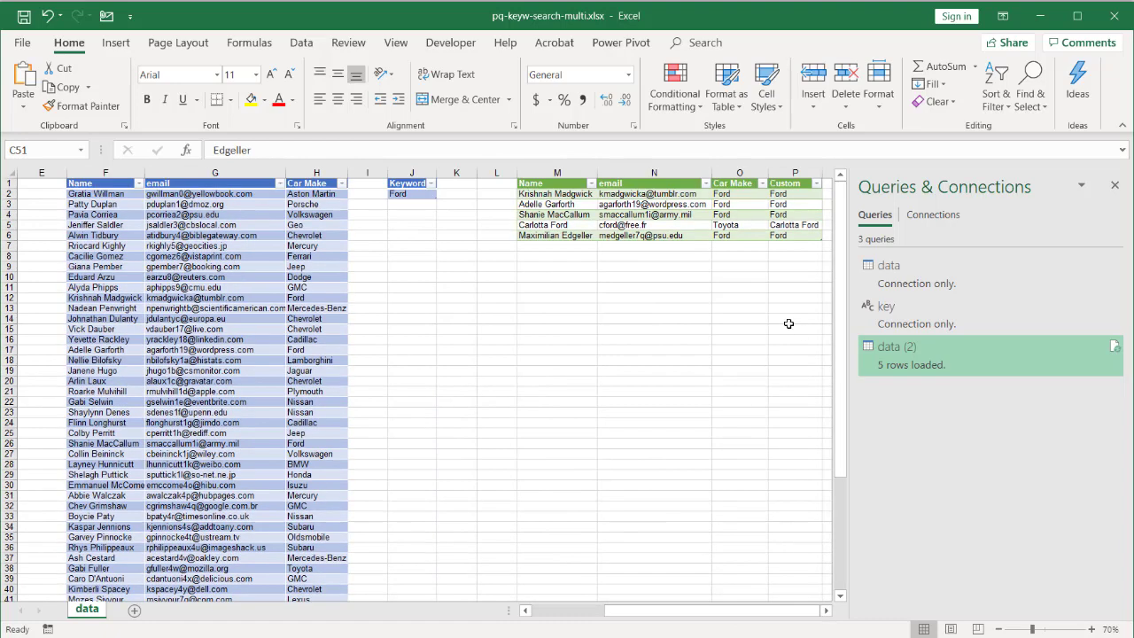
pyautogui.click(629, 215)
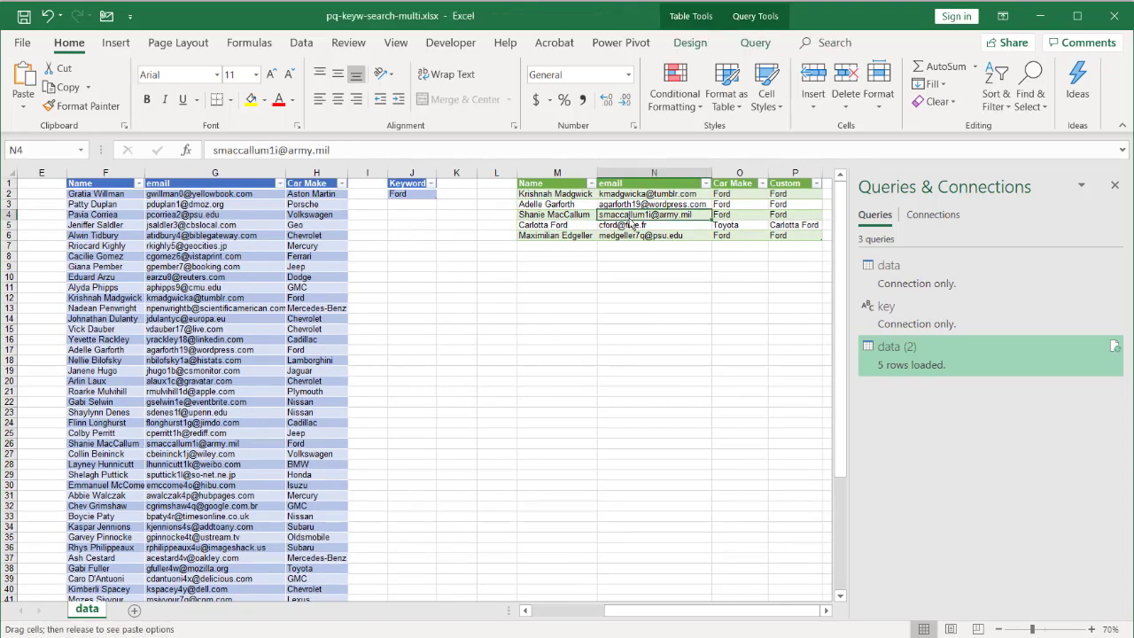
pyautogui.rightClick(583, 221)
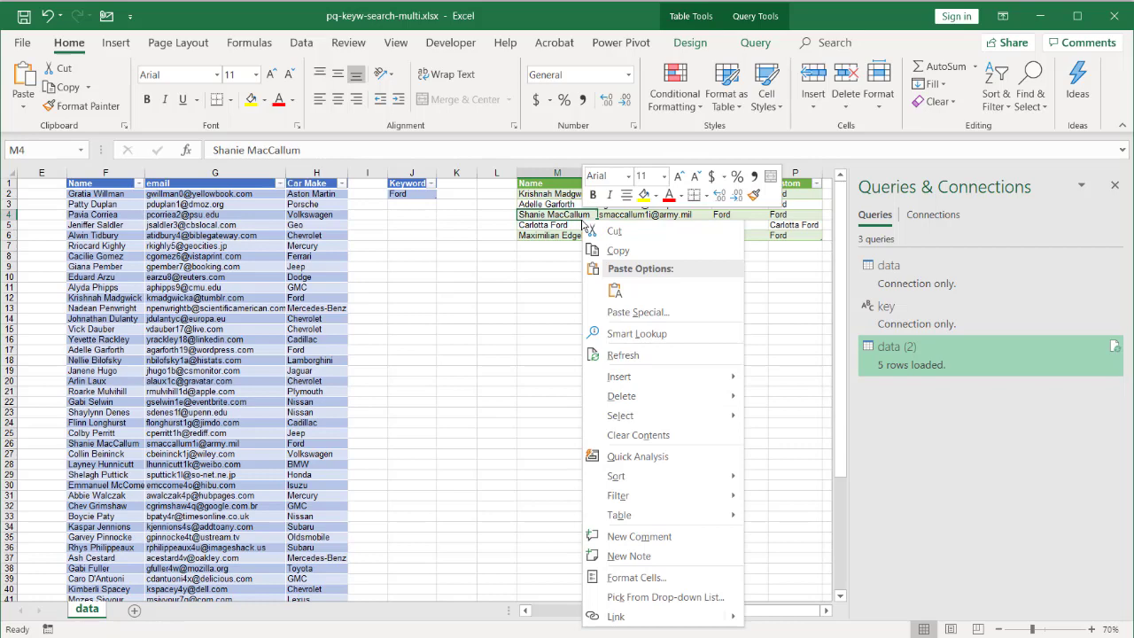
pyautogui.click(623, 354)
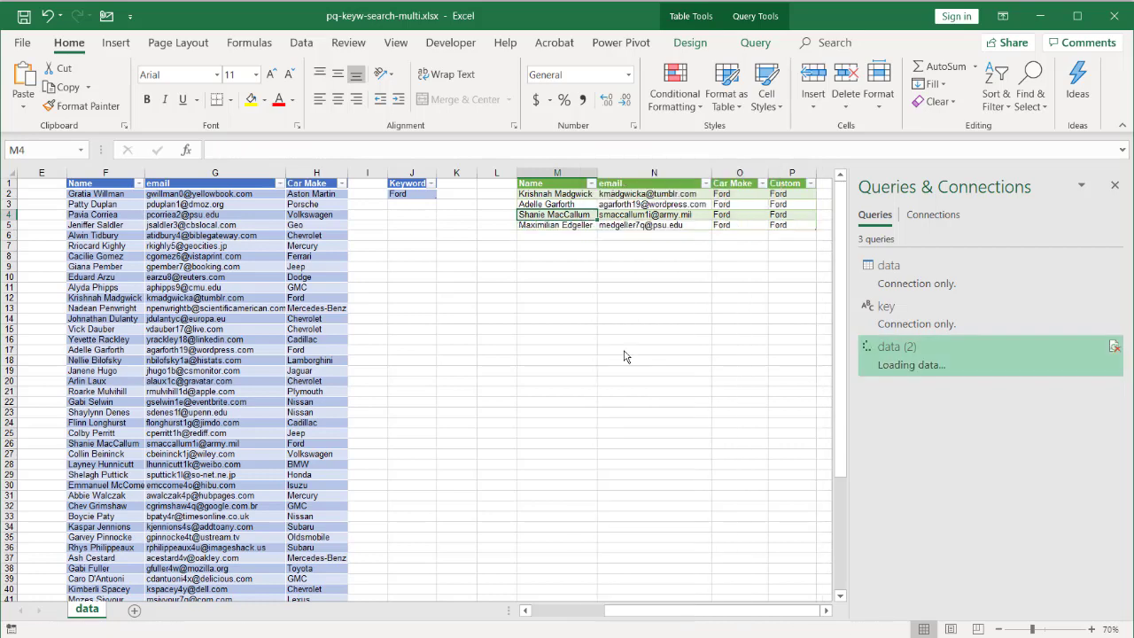
# - Open the data (2) query's code in the Advanced Editor and add Comparer.OrdinalIgnoreCase to the Car Make Text.Contains condition
pyautogui.doubleClick(895, 359)
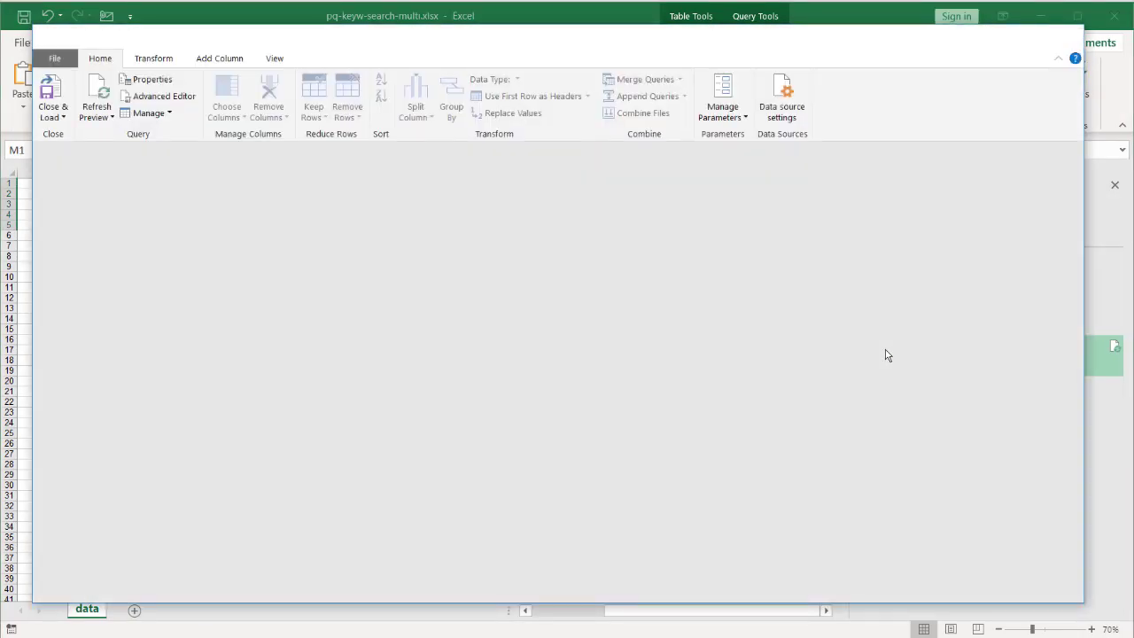
pyautogui.click(165, 96)
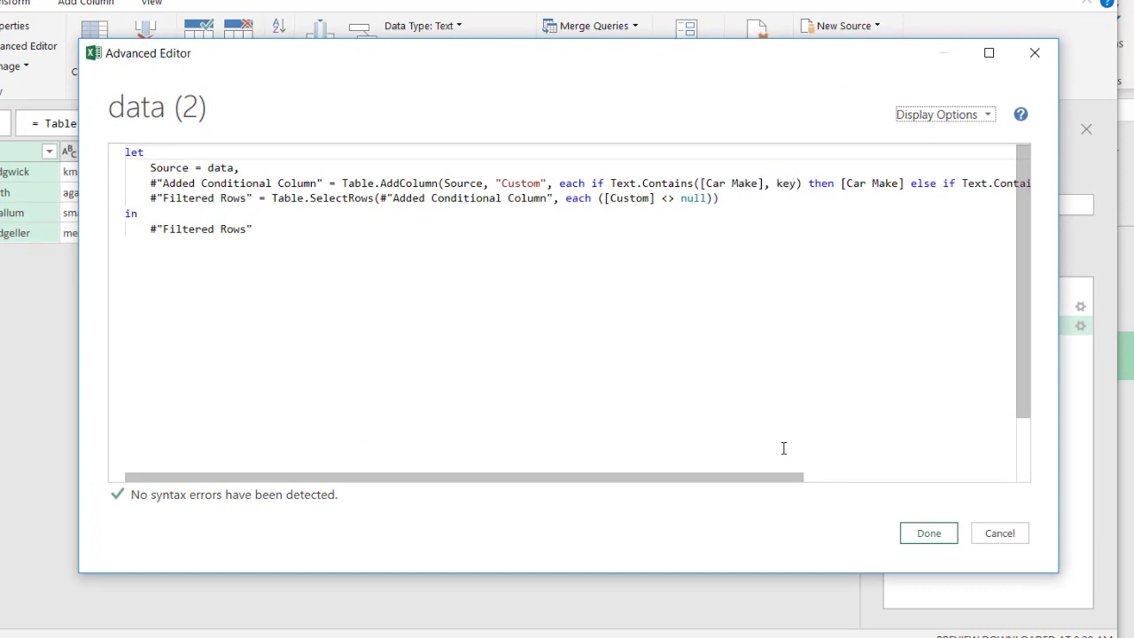
pyautogui.moveTo(777, 476); pyautogui.dragTo(962, 476)
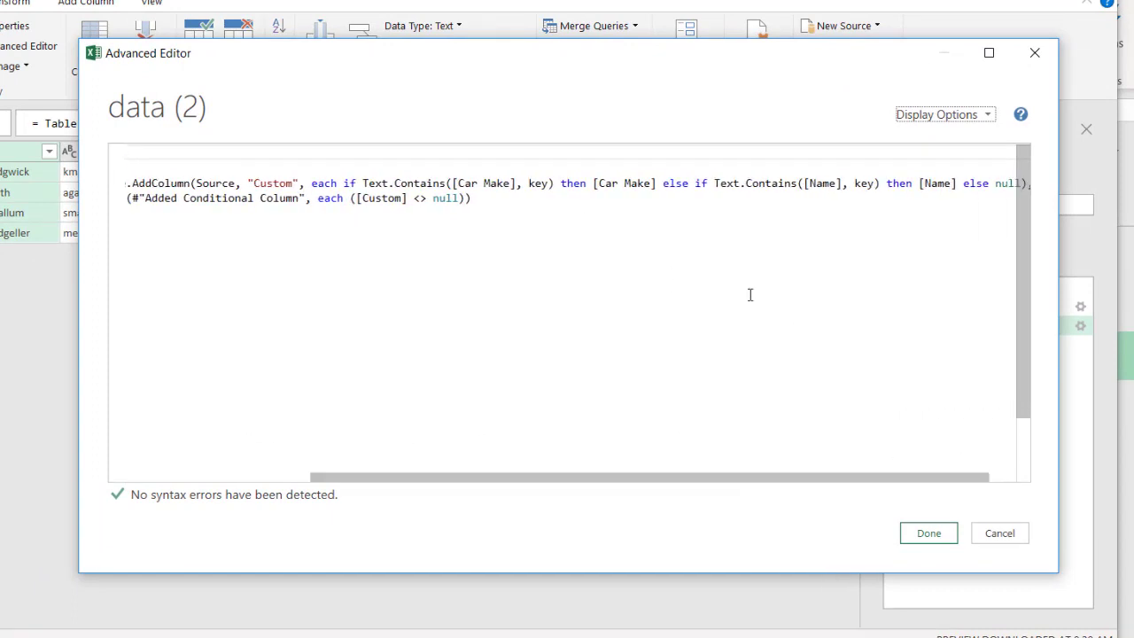
pyautogui.click(550, 184)
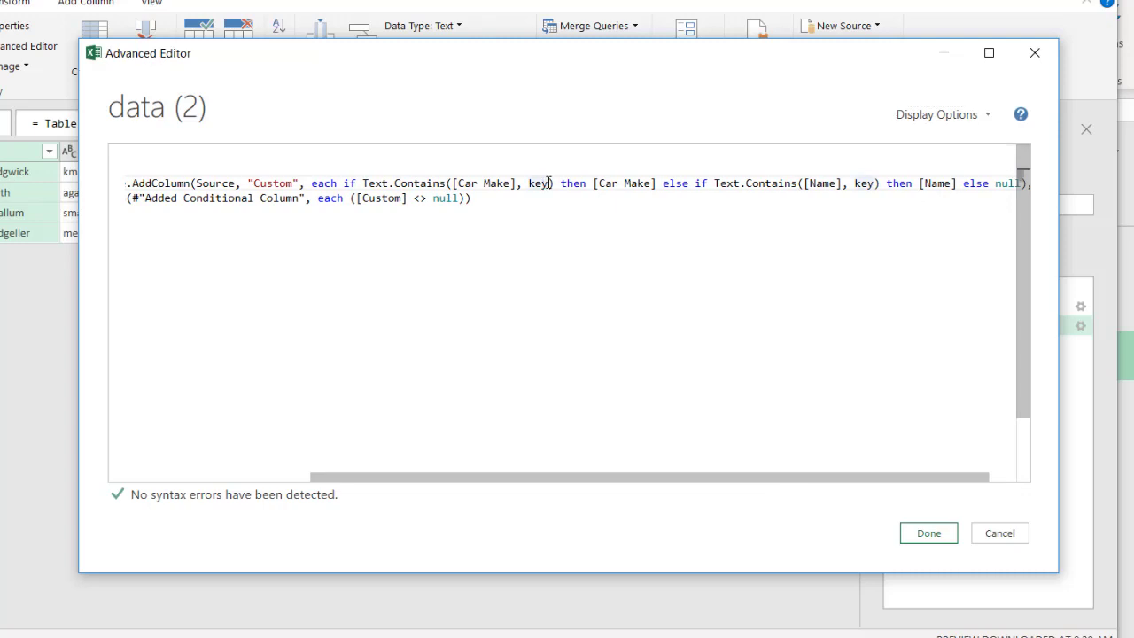
pyautogui.write(',')
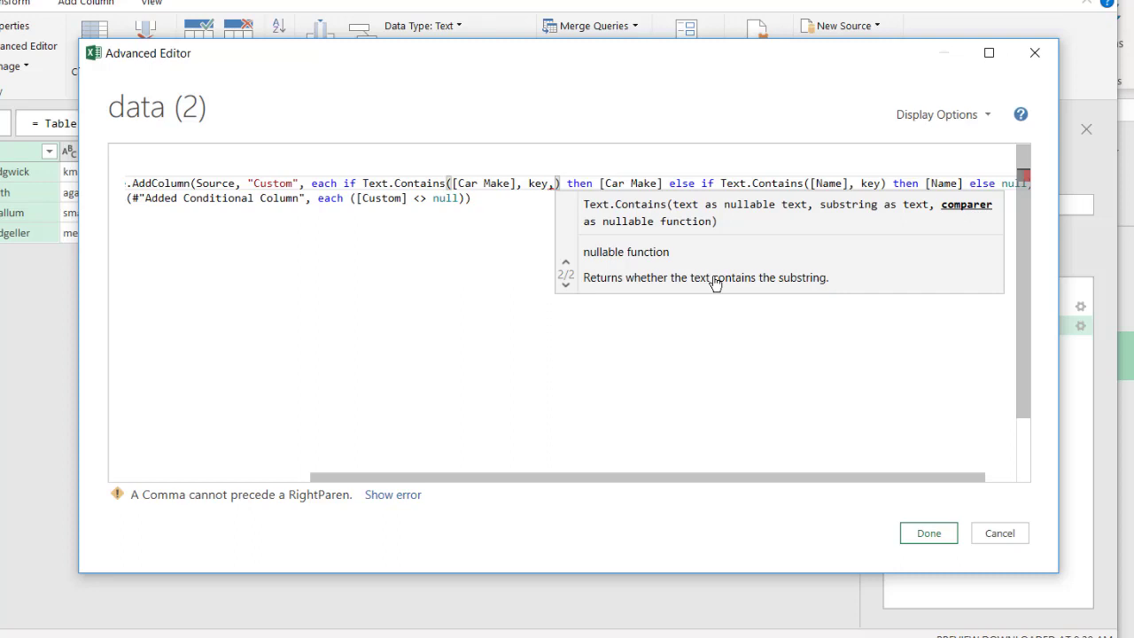
pyautogui.write('comp')
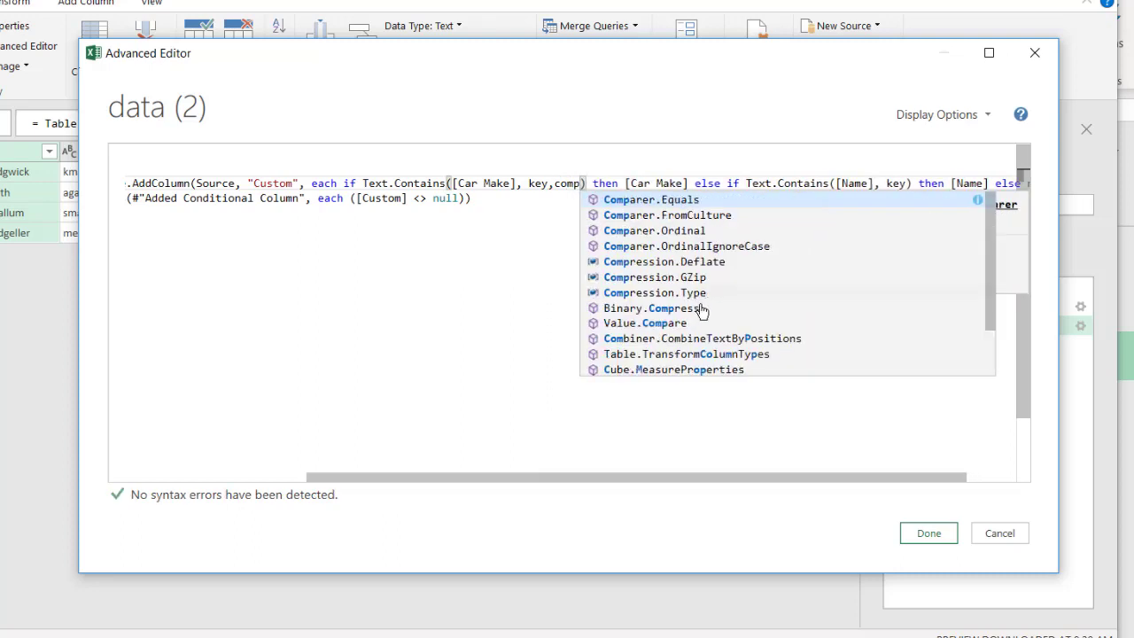
pyautogui.click(722, 247)
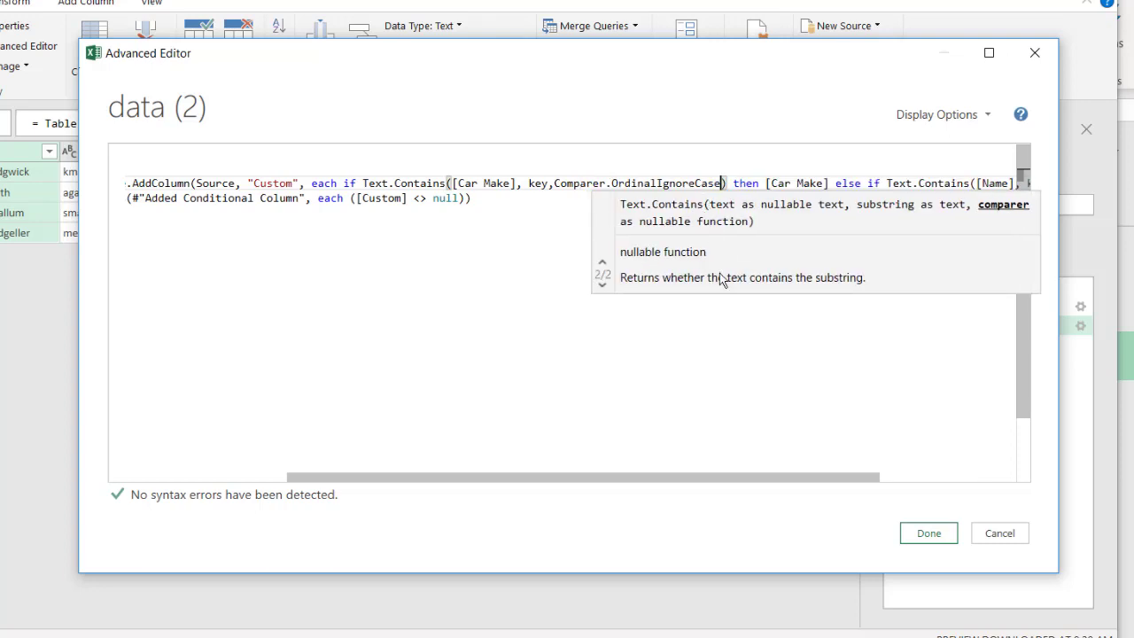
# - Add Comparer.OrdinalIgnoreCase to the Name Text.Contains condition, apply the code, and load the query back to the worksheet
pyautogui.moveTo(822, 476); pyautogui.dragTo(944, 462)
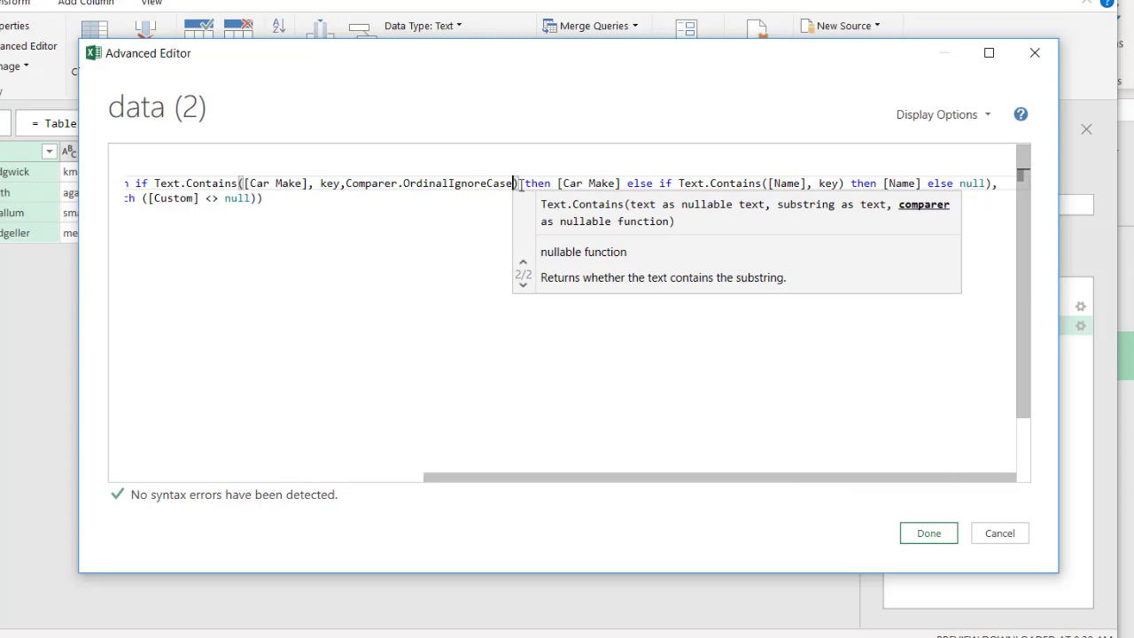
pyautogui.click(839, 182)
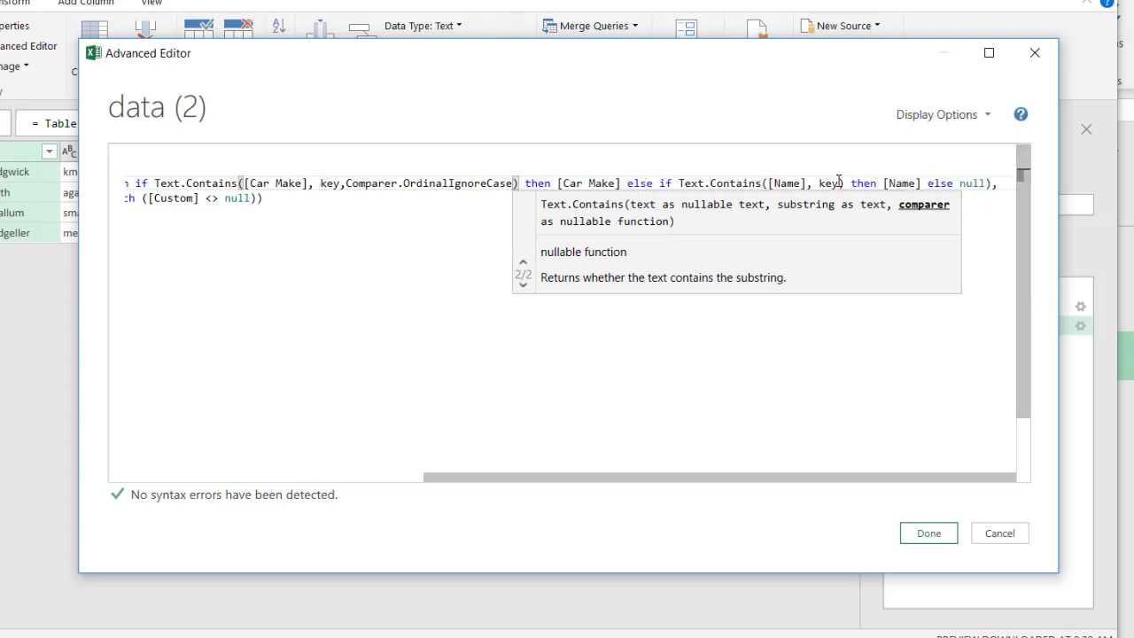
pyautogui.click(837, 183)
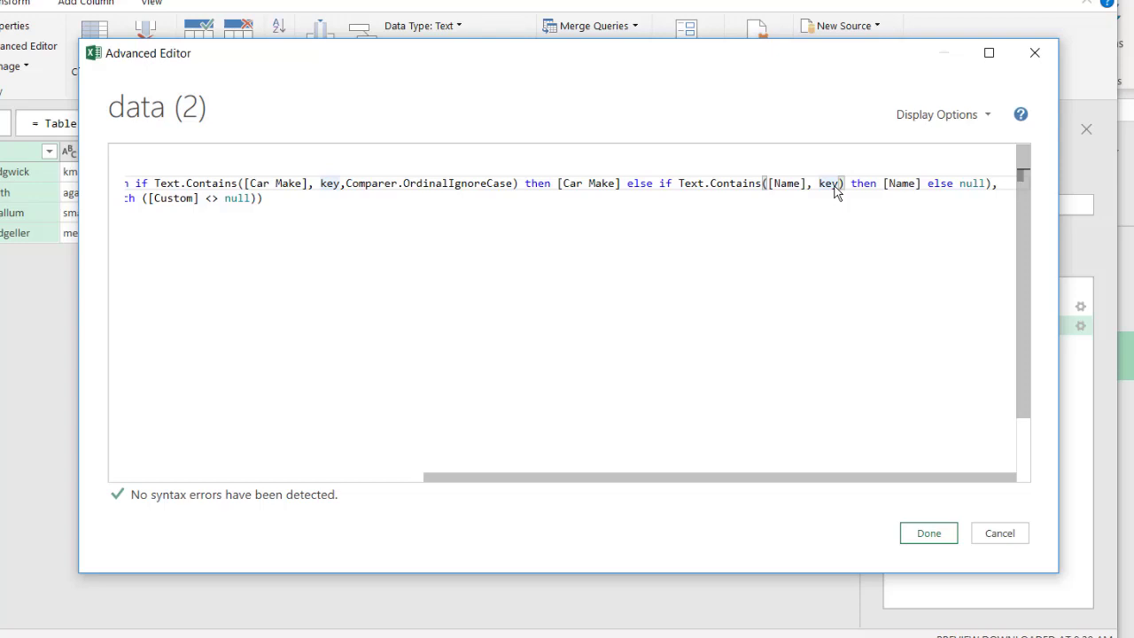
pyautogui.write(',comp')
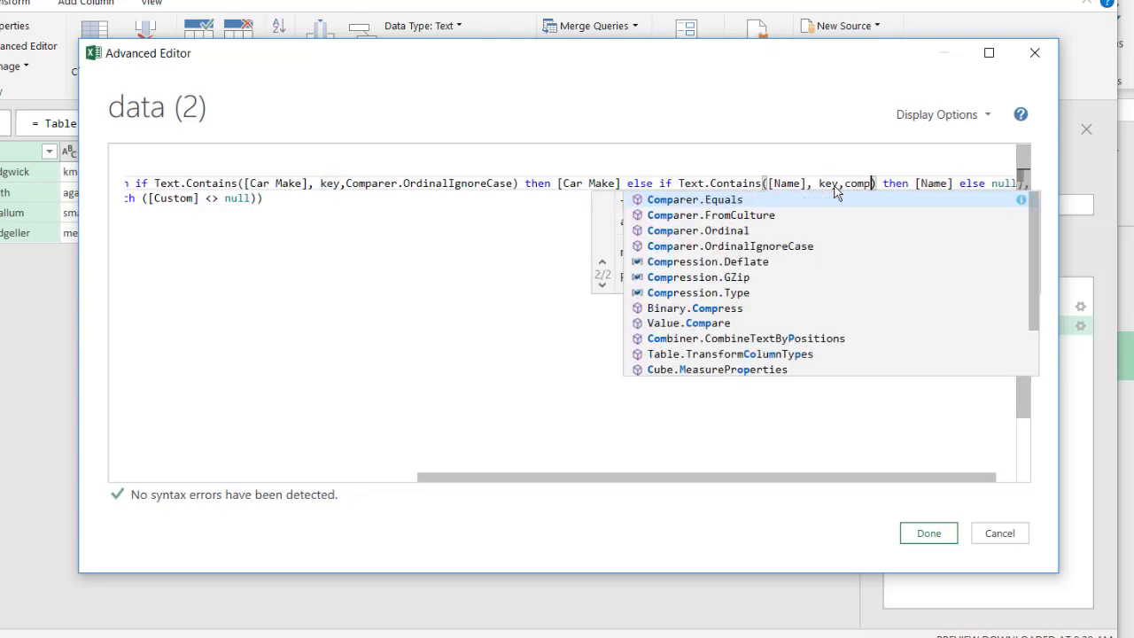
pyautogui.click(783, 245)
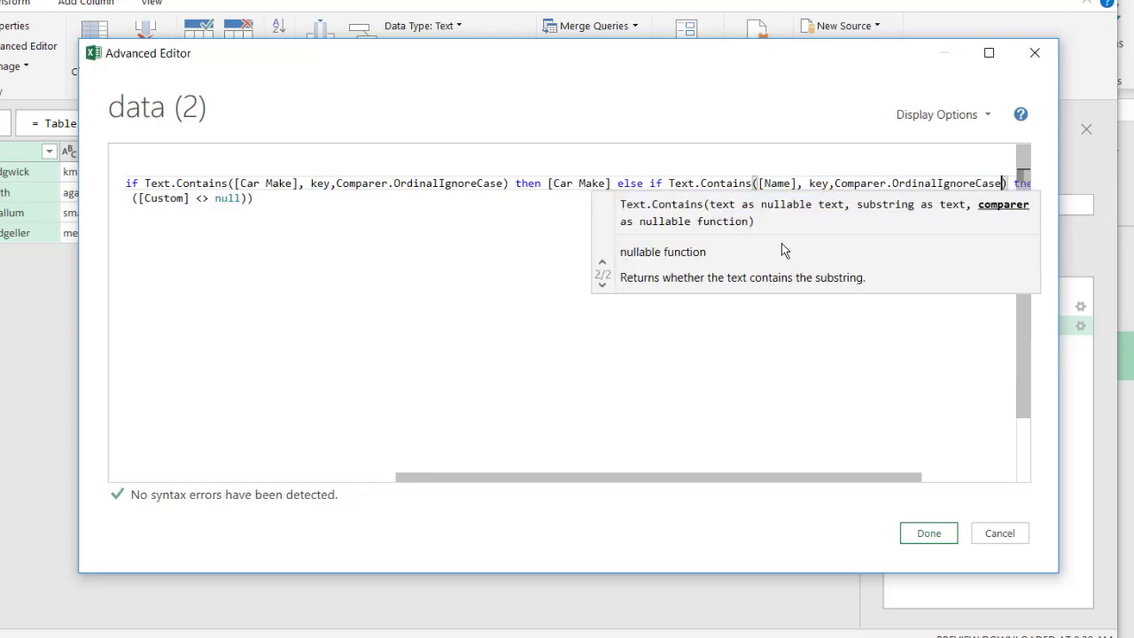
pyautogui.click(930, 535)
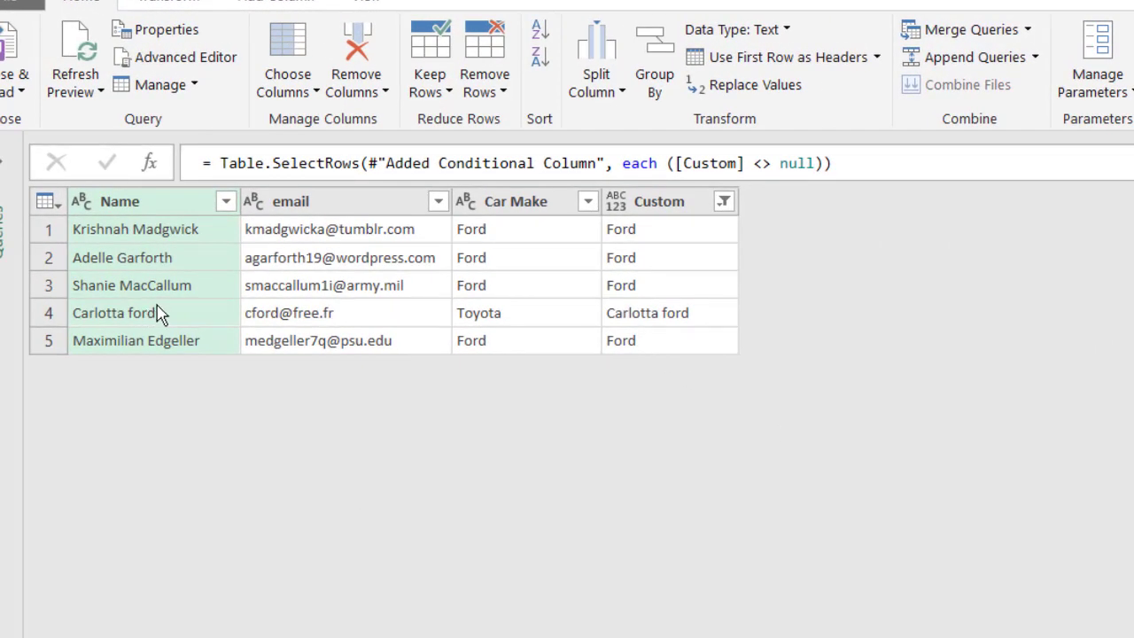
pyautogui.click(27, 71)
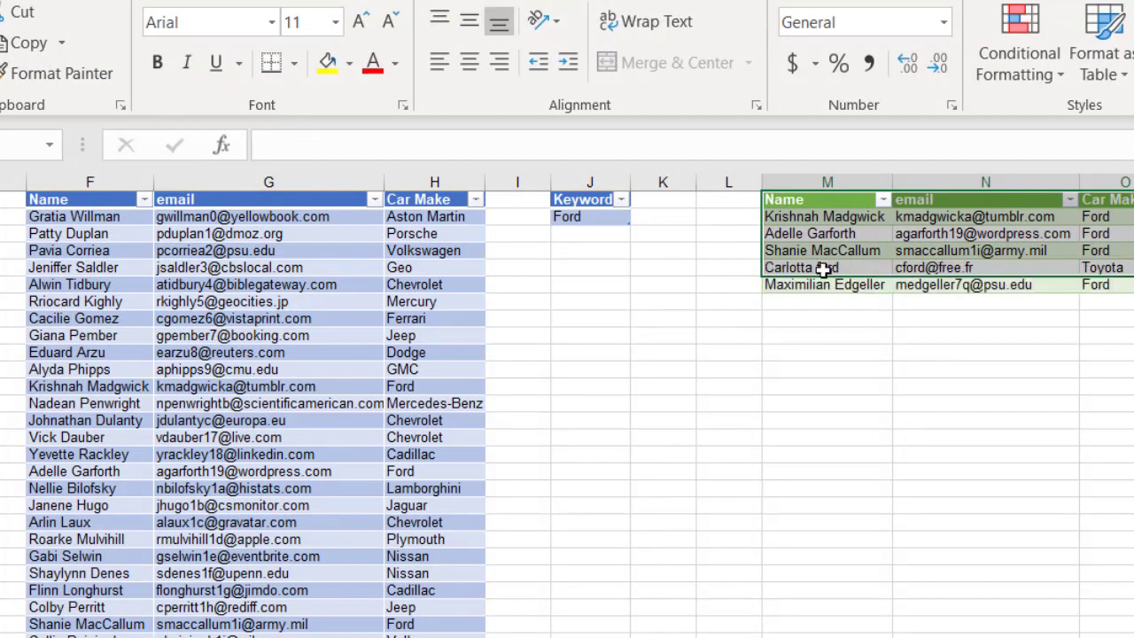
pyautogui.click(827, 268)
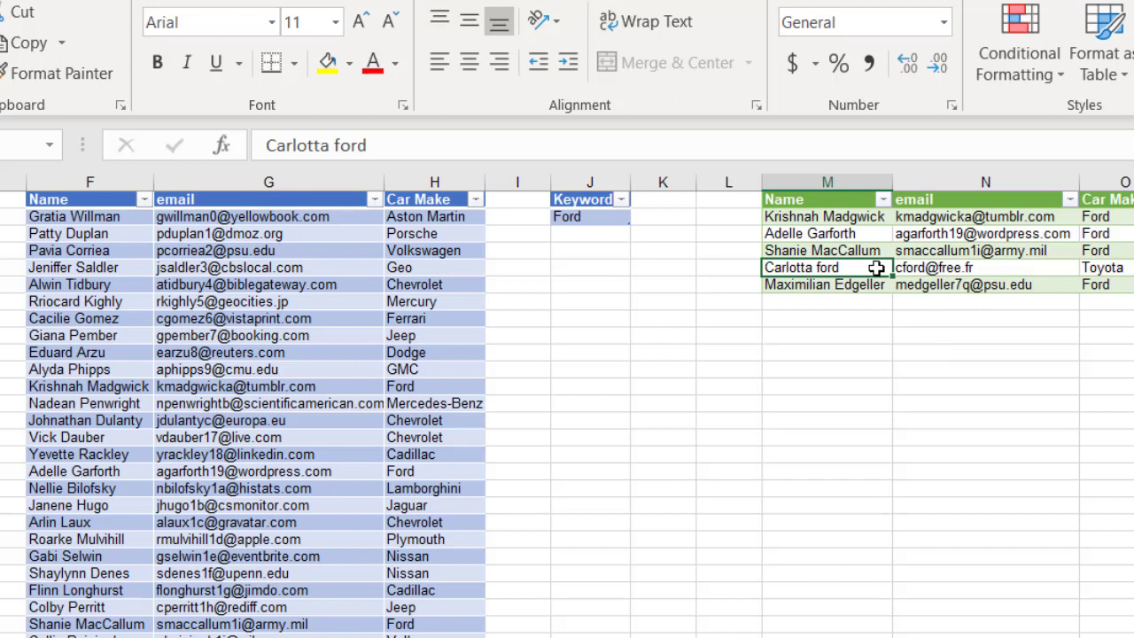
# - Copy the text Mercedes-Benz from the Car Make column of the source table
pyautogui.click(589, 216)
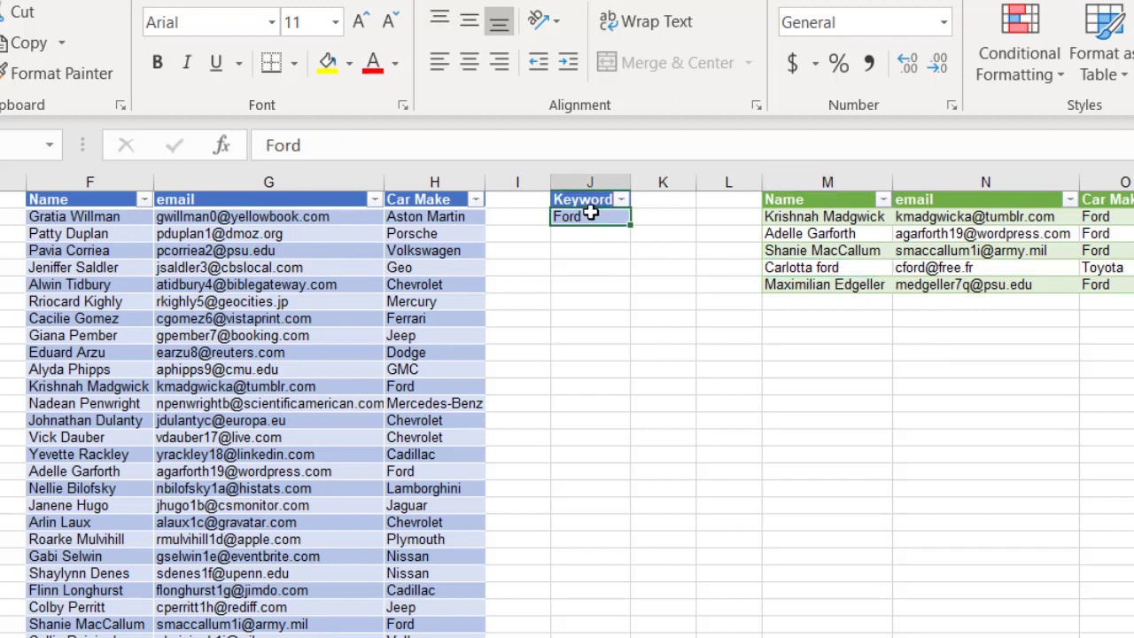
pyautogui.doubleClick(282, 145)
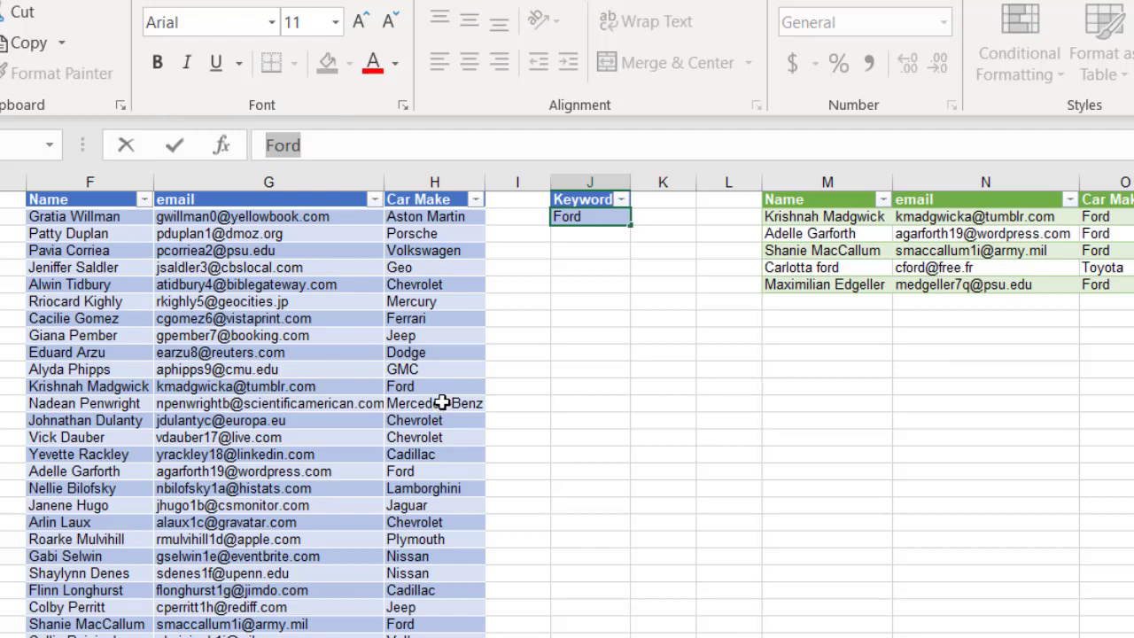
pyautogui.click(440, 403)
pyautogui.moveTo(385, 145); pyautogui.dragTo(208, 152)
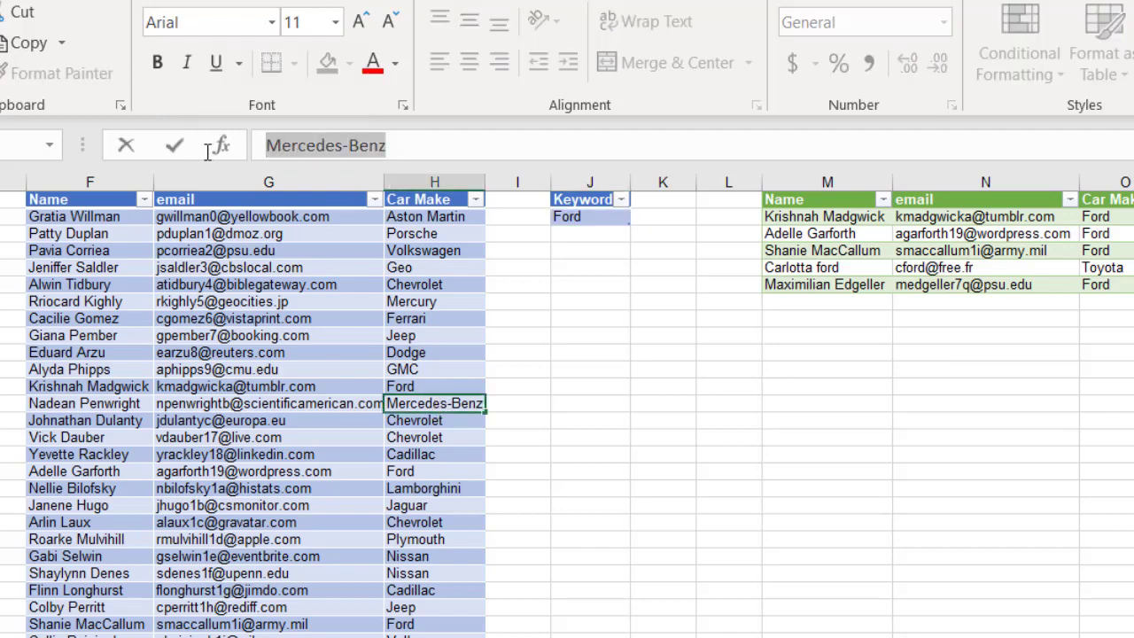
pyautogui.hotkey('ctrl', 'c')
pyautogui.press('Escape')
# - Replace the keyword in the Keyword table with Mercedes-Benz and refresh the output table
pyautogui.click(555, 219)
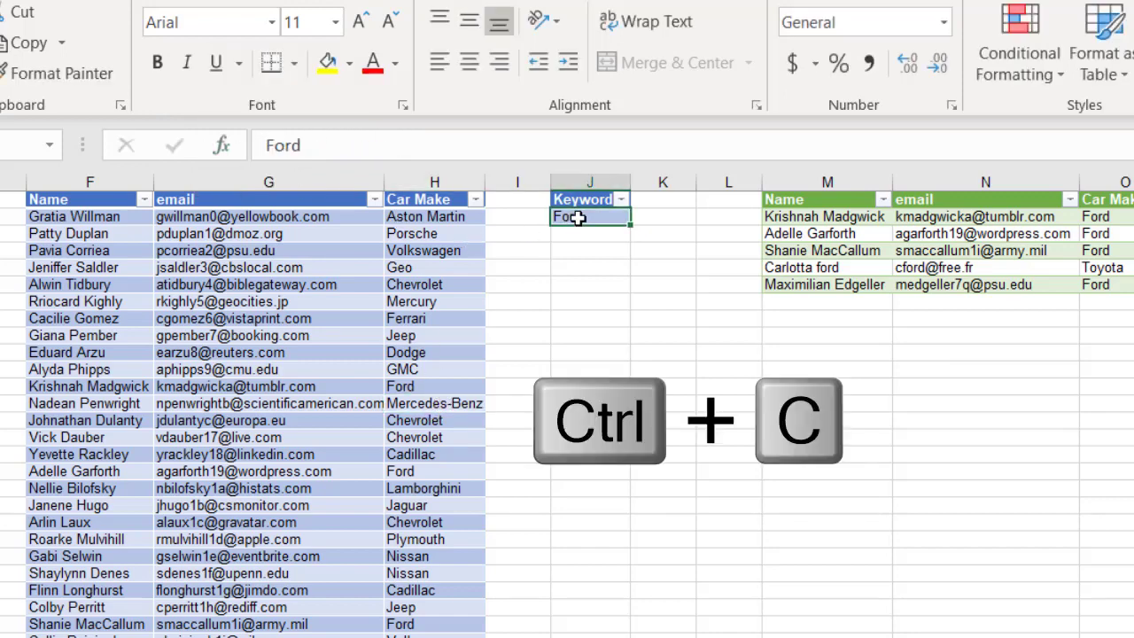
pyautogui.moveTo(321, 146); pyautogui.dragTo(181, 151)
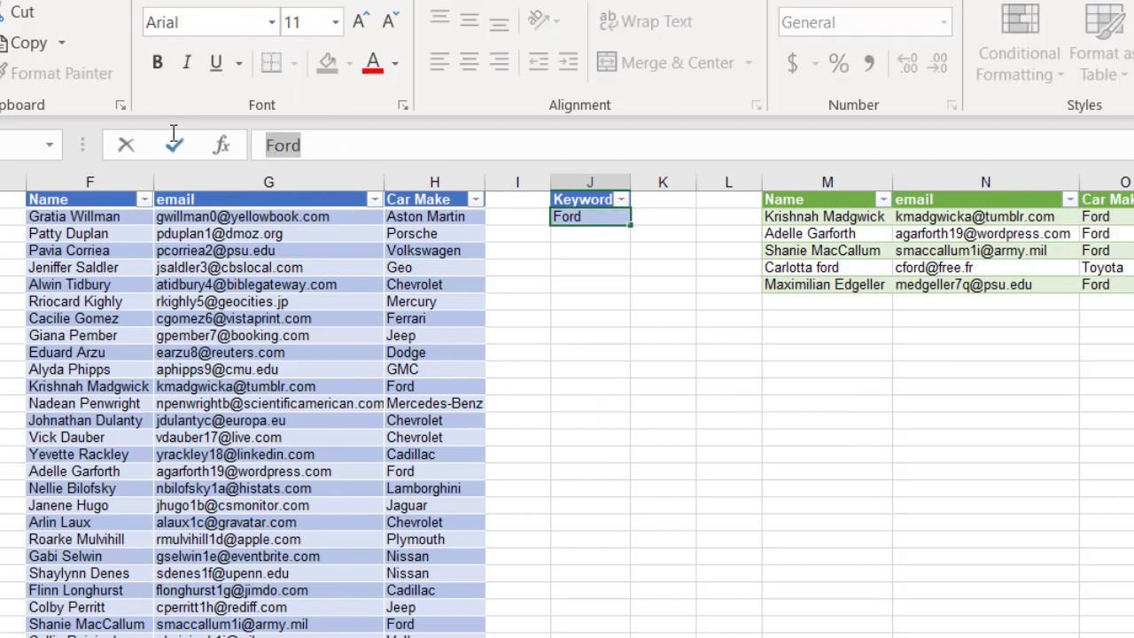
pyautogui.hotkey('ctrl', 'v')
pyautogui.press('Return')
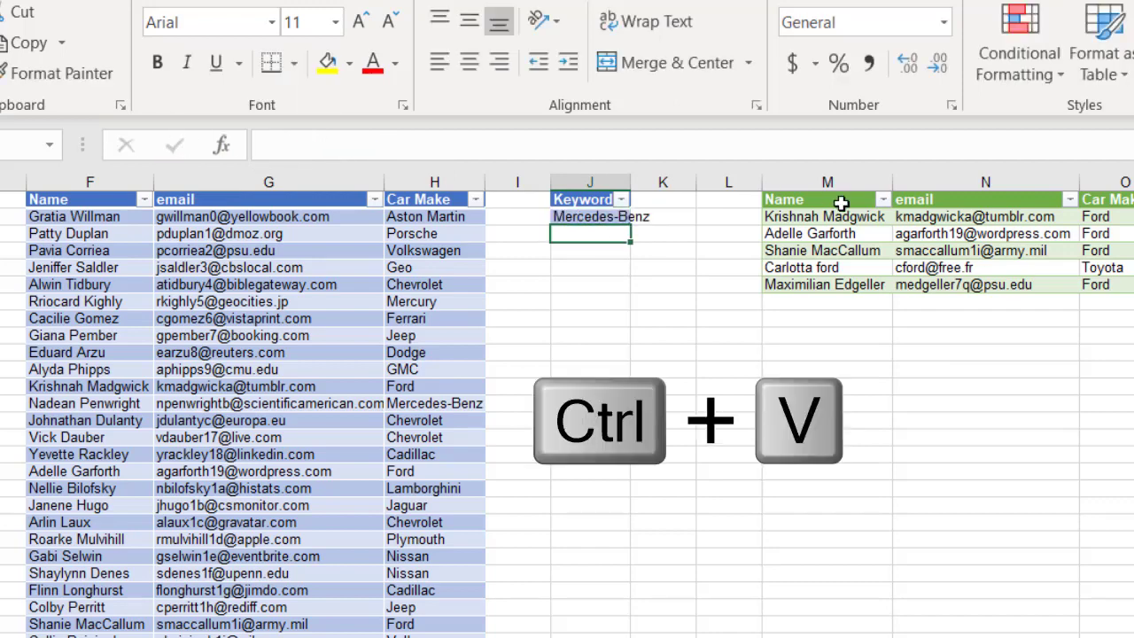
pyautogui.rightClick(874, 256)
pyautogui.click(940, 477)
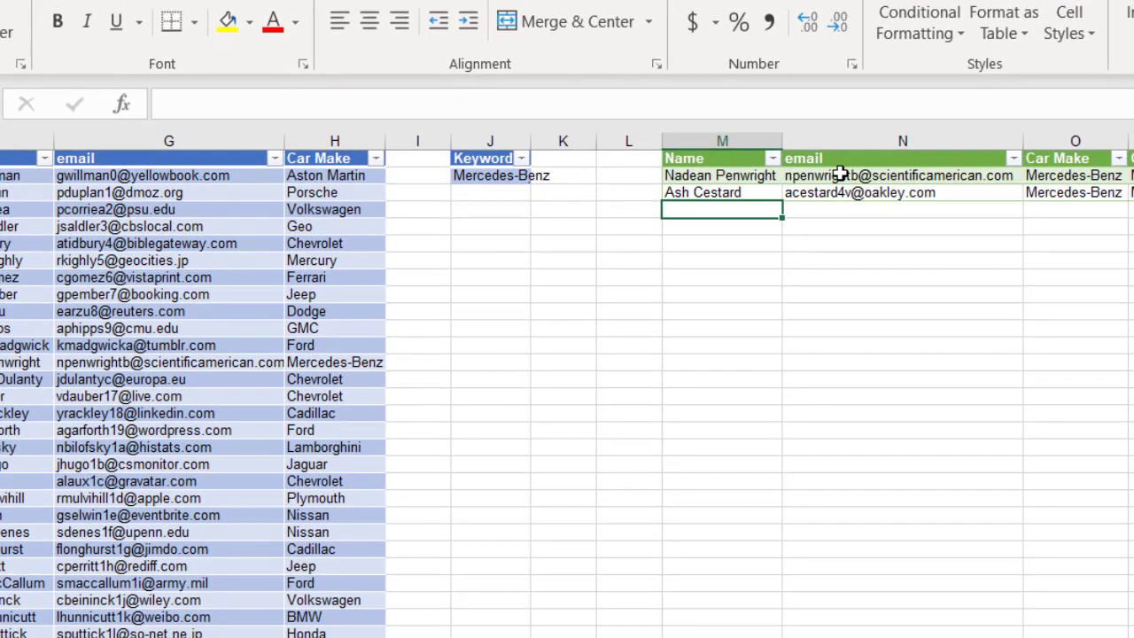
pyautogui.click(478, 175)
pyautogui.click(292, 105)
pyautogui.hotkey('shift', 'Home')
pyautogui.press('BackSpace')
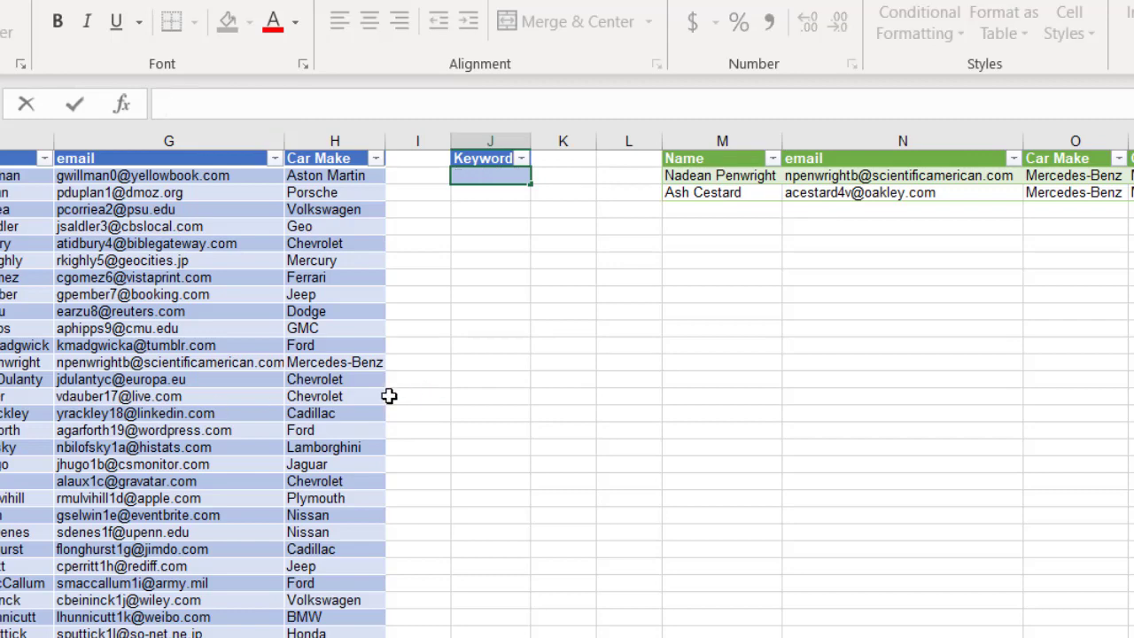
pyautogui.press('Escape')
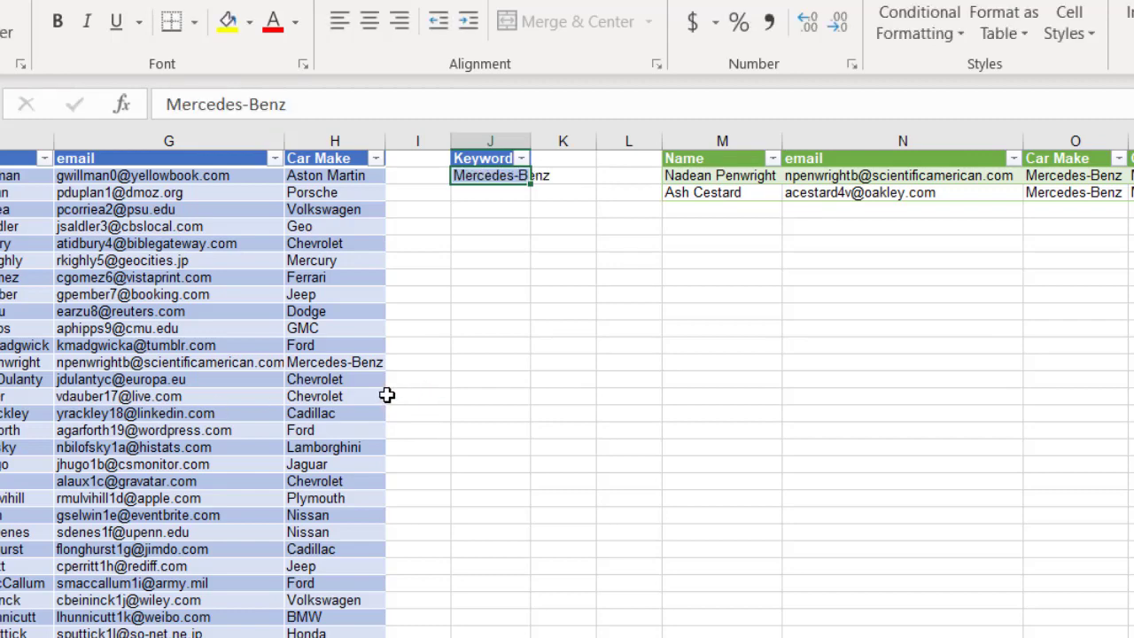
# - Replace the keyword with Ferrari copied from the Car Make column, refresh the output table, and close the queries list
pyautogui.click(320, 278)
pyautogui.doubleClick(248, 108)
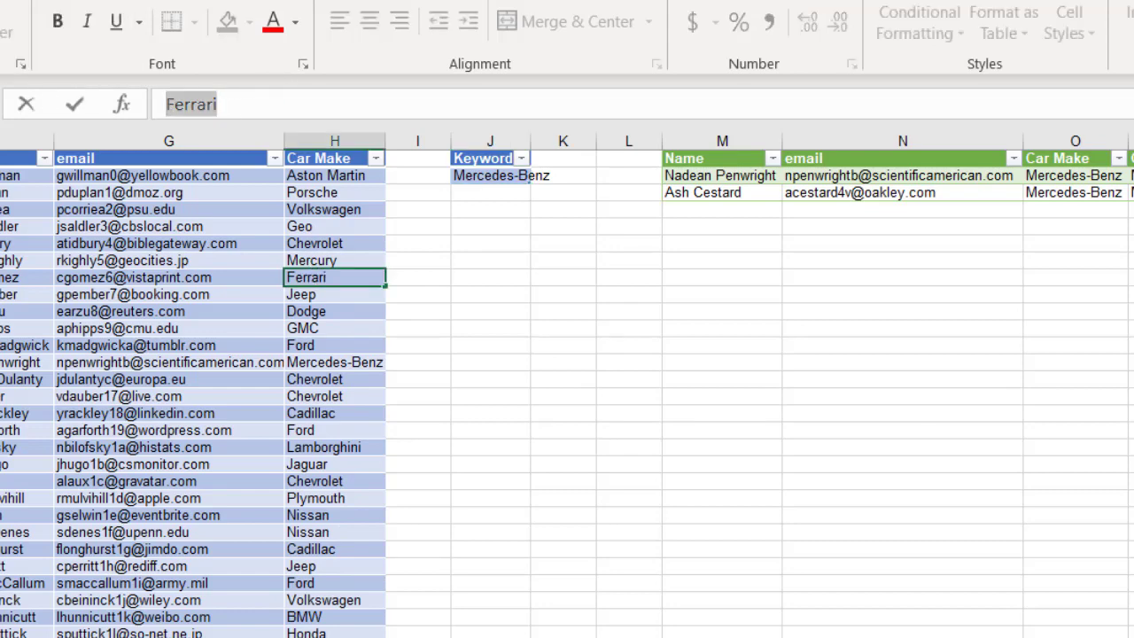
pyautogui.press('Escape')
pyautogui.click(478, 175)
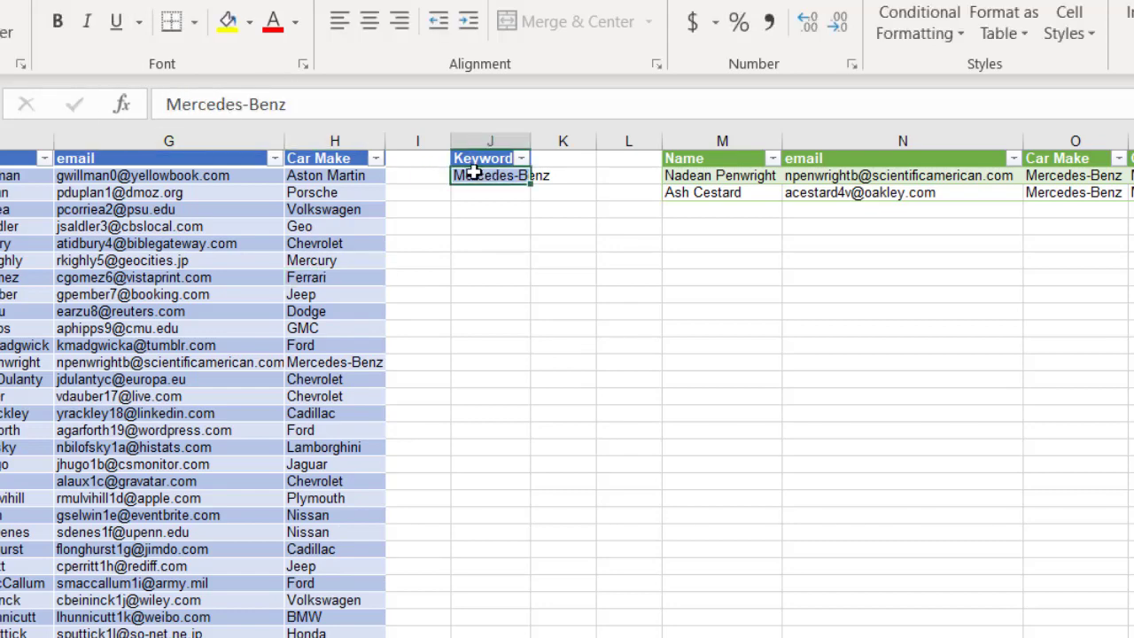
pyautogui.moveTo(298, 106); pyautogui.dragTo(167, 105)
pyautogui.hotkey('ctrl', 'v')
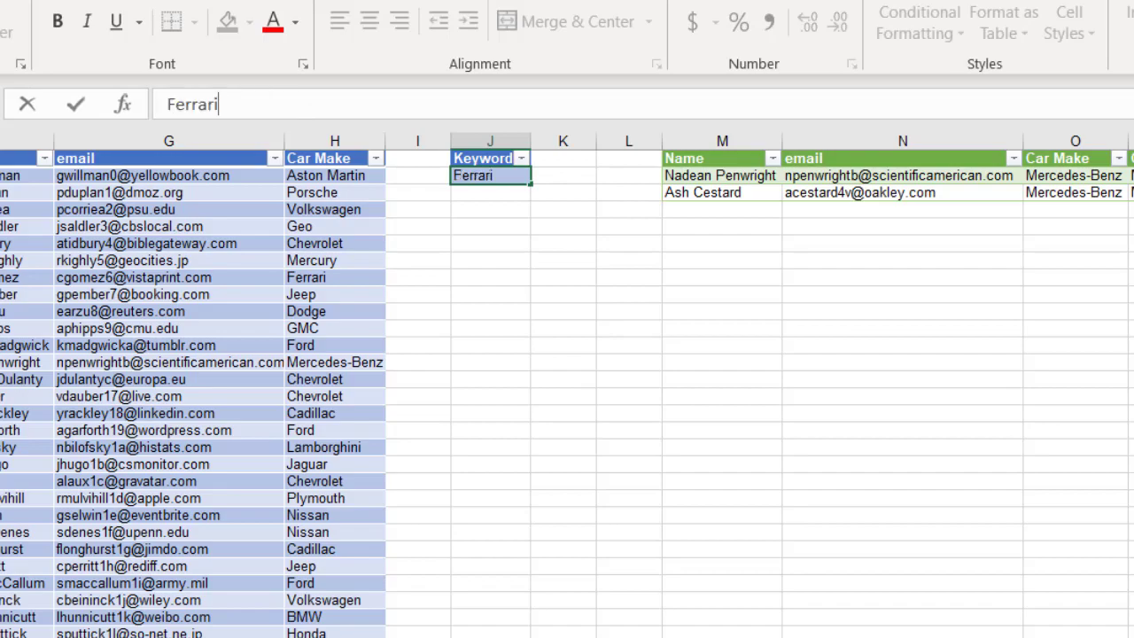
pyautogui.press('Return')
pyautogui.rightClick(763, 180)
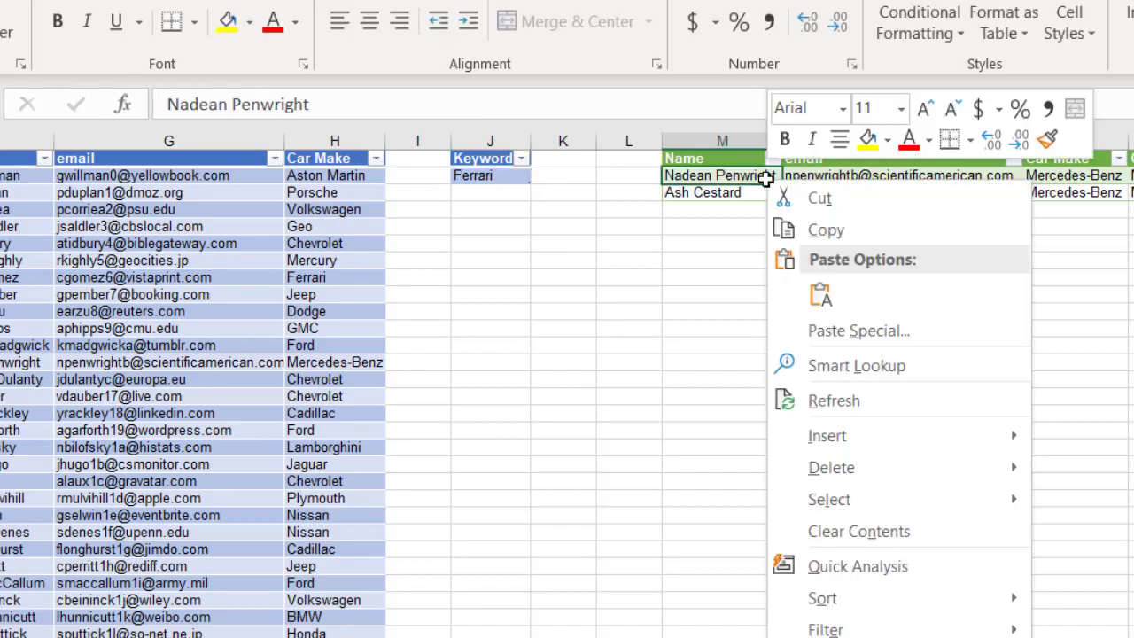
pyautogui.click(833, 401)
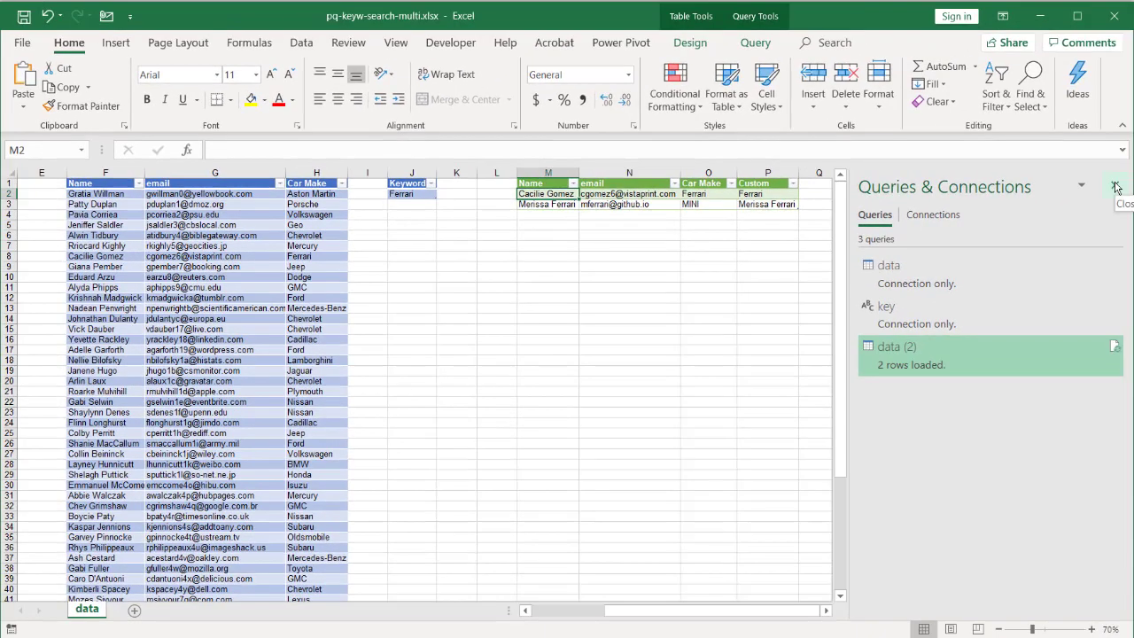
pyautogui.click(1118, 186)
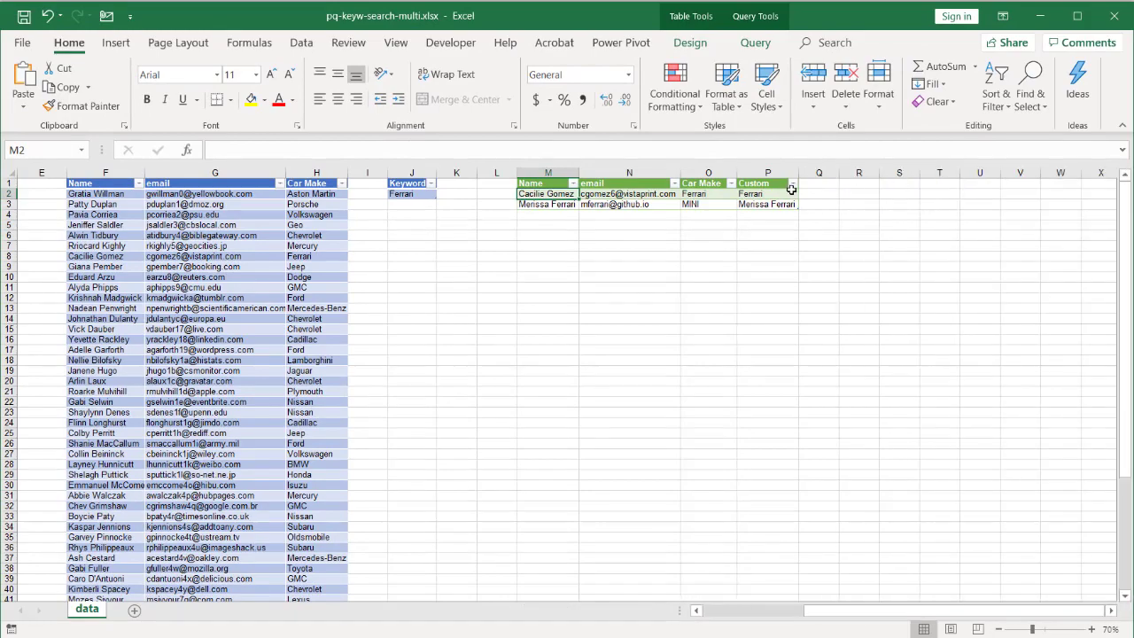
# - Remove the Custom column from the data (2) query in Power Query Editor and load the query back to the worksheet
pyautogui.click(776, 193)
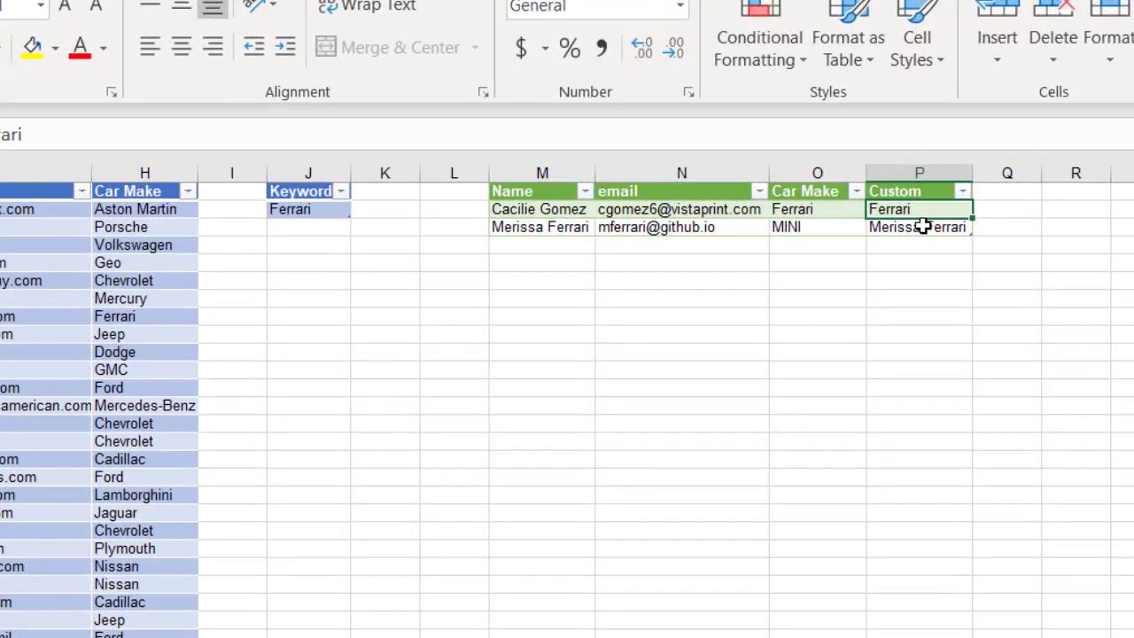
pyautogui.click(923, 227)
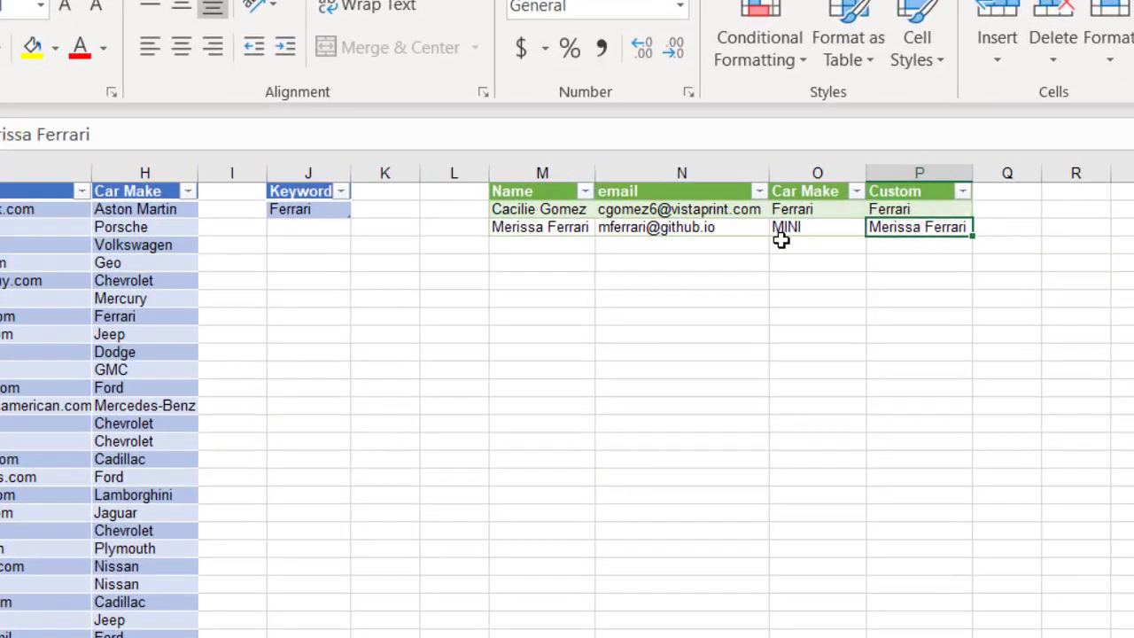
pyautogui.click(540, 227)
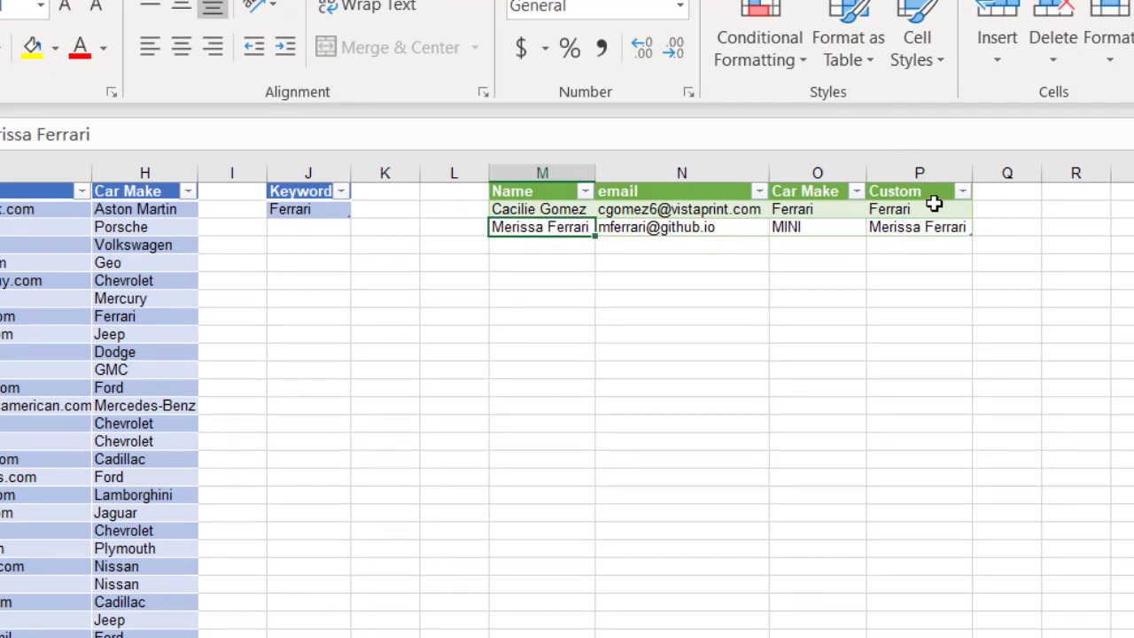
pyautogui.click(699, 196)
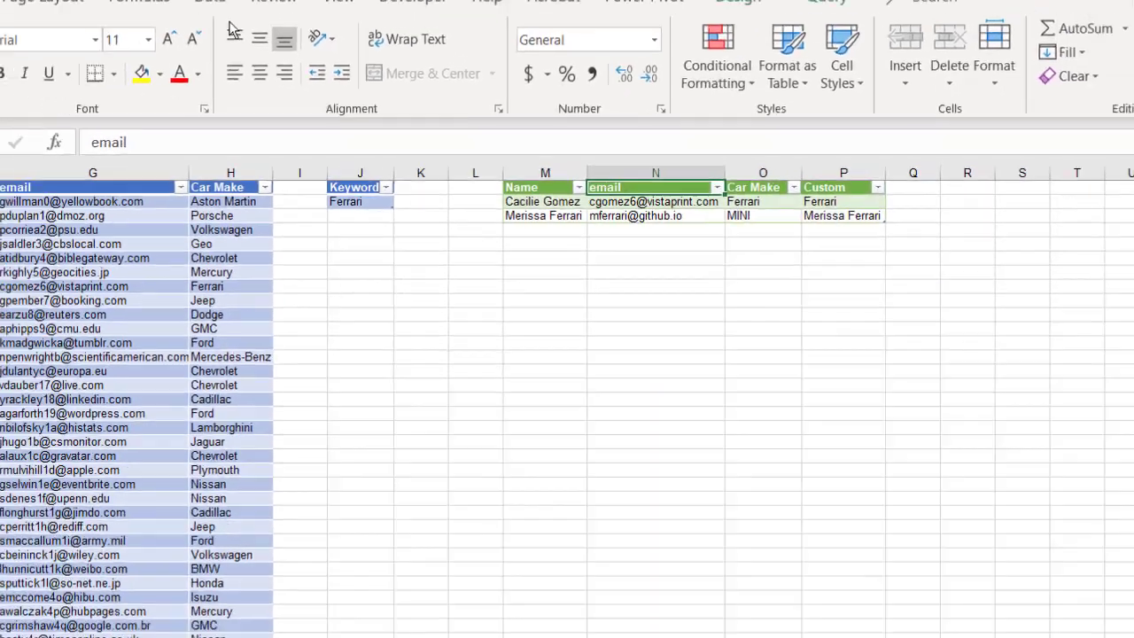
pyautogui.click(302, 43)
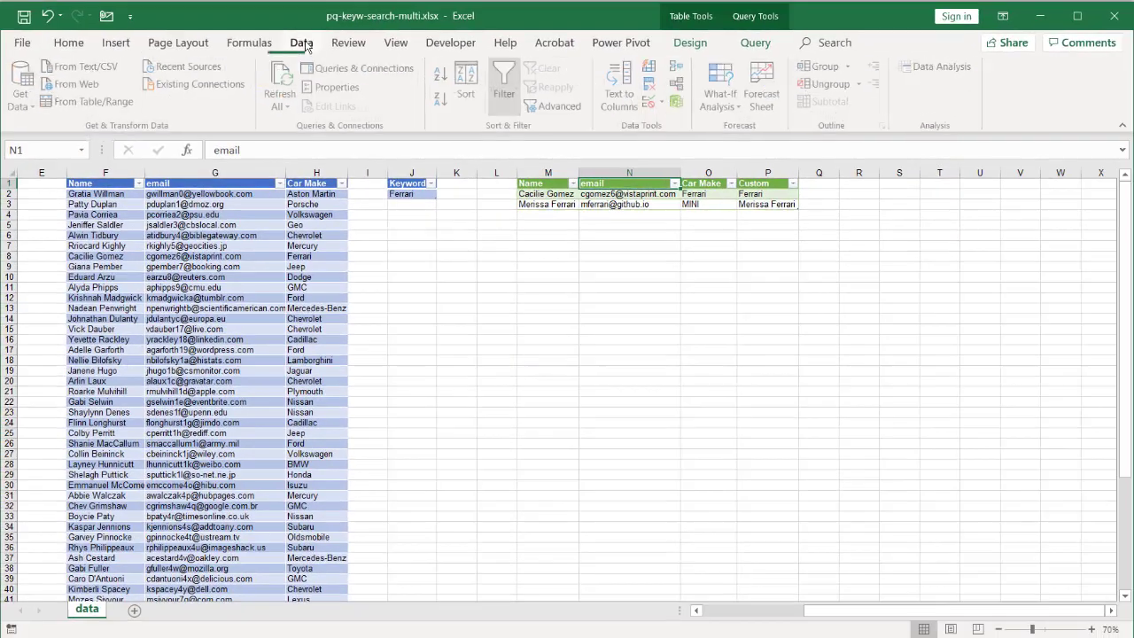
pyautogui.click(354, 68)
pyautogui.doubleClick(909, 354)
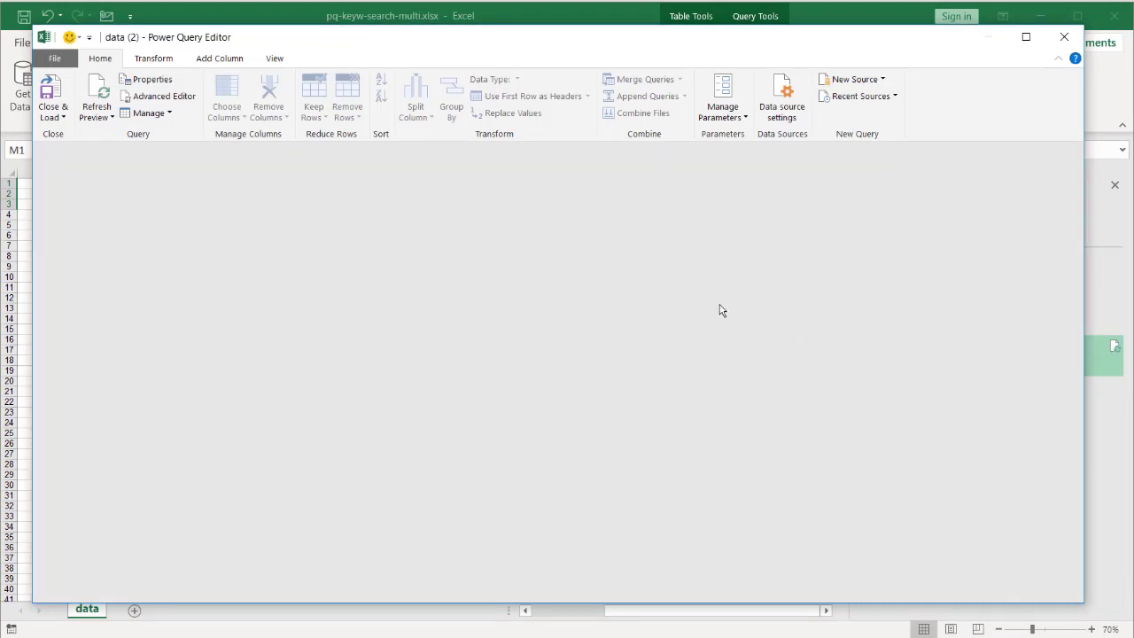
pyautogui.rightClick(433, 187)
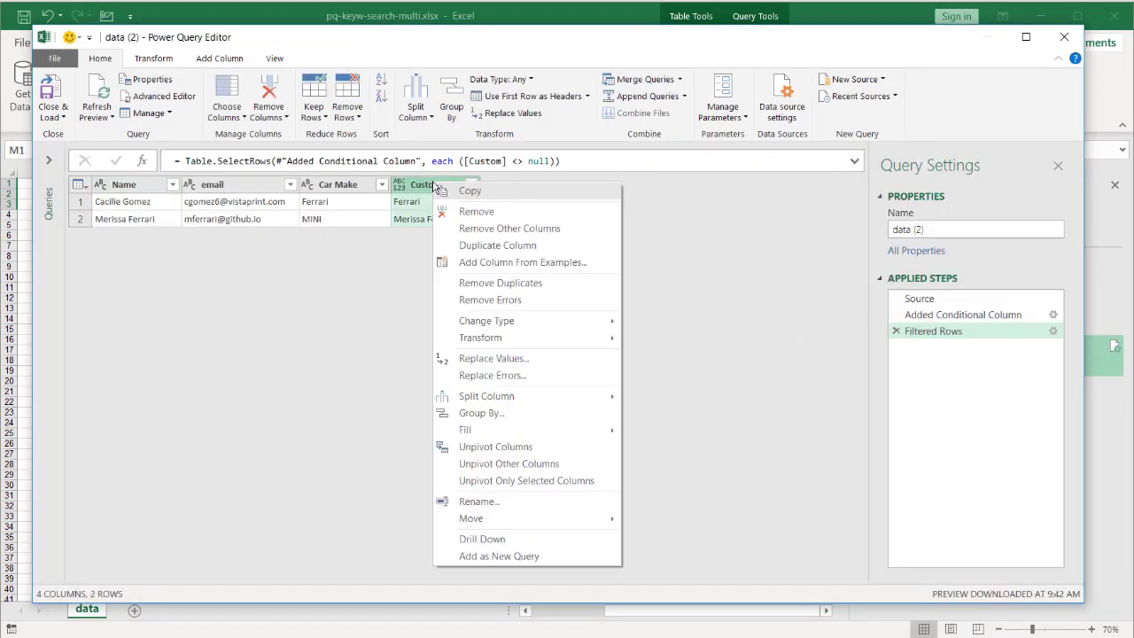
pyautogui.click(464, 212)
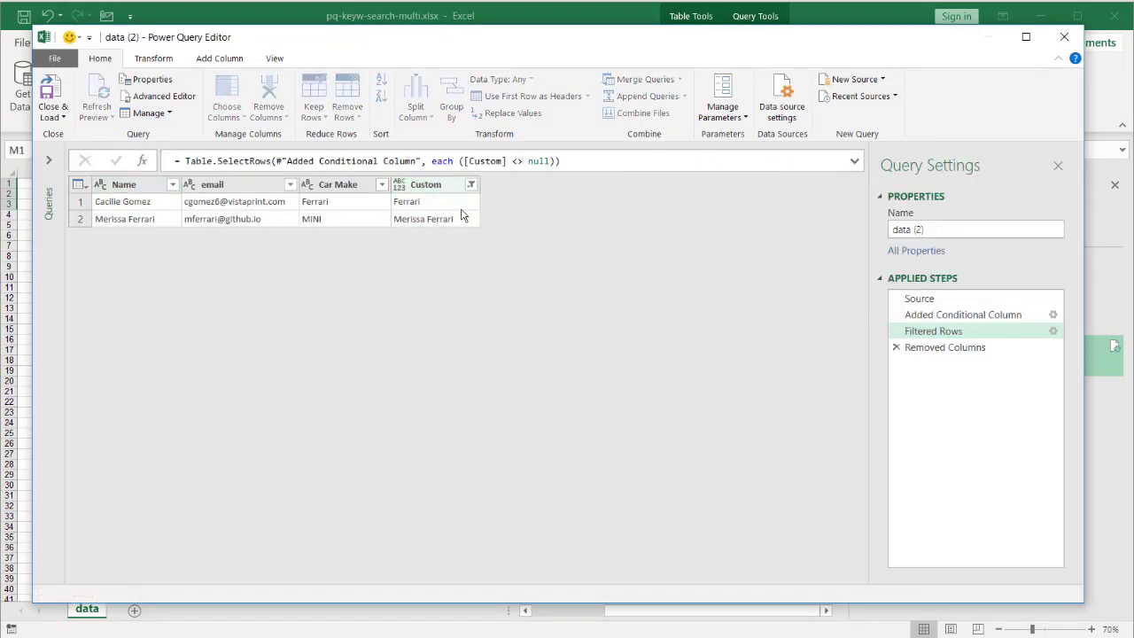
pyautogui.click(60, 93)
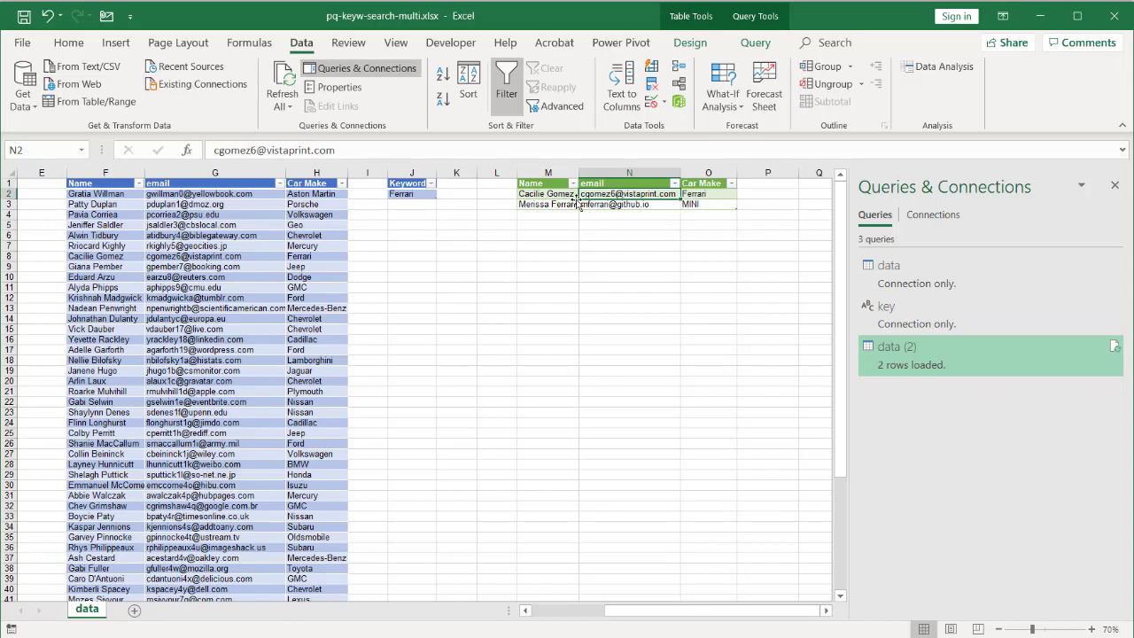
# - Set the keyword to Ford, refresh the output table, and check the matches in its Name and Car Make columns
pyautogui.click(406, 192)
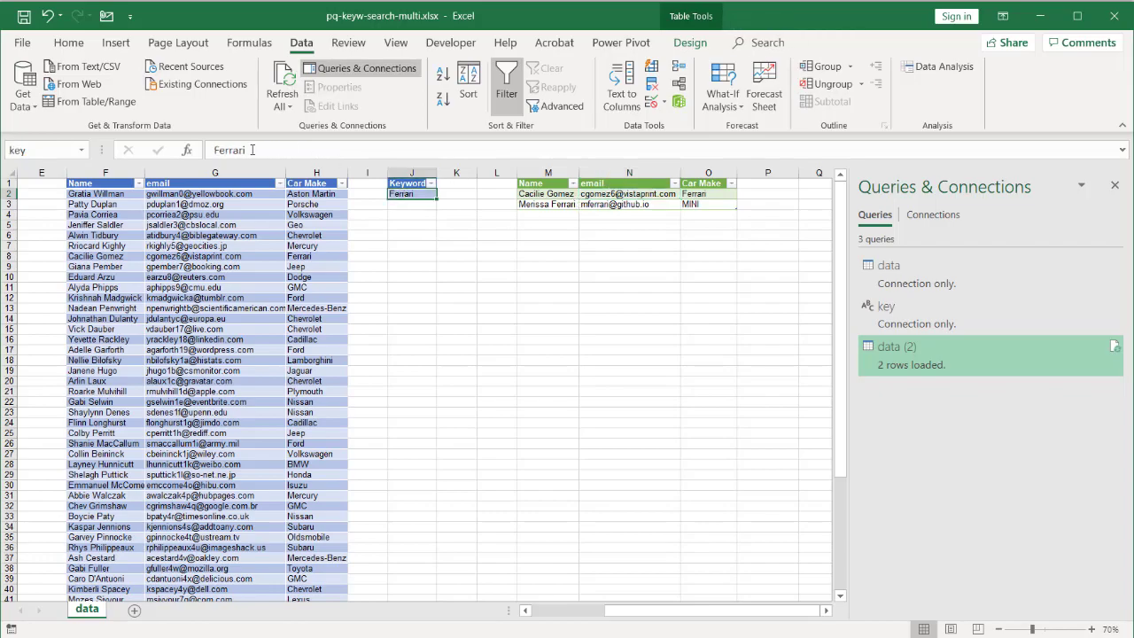
pyautogui.write('Ford')
pyautogui.press('Return')
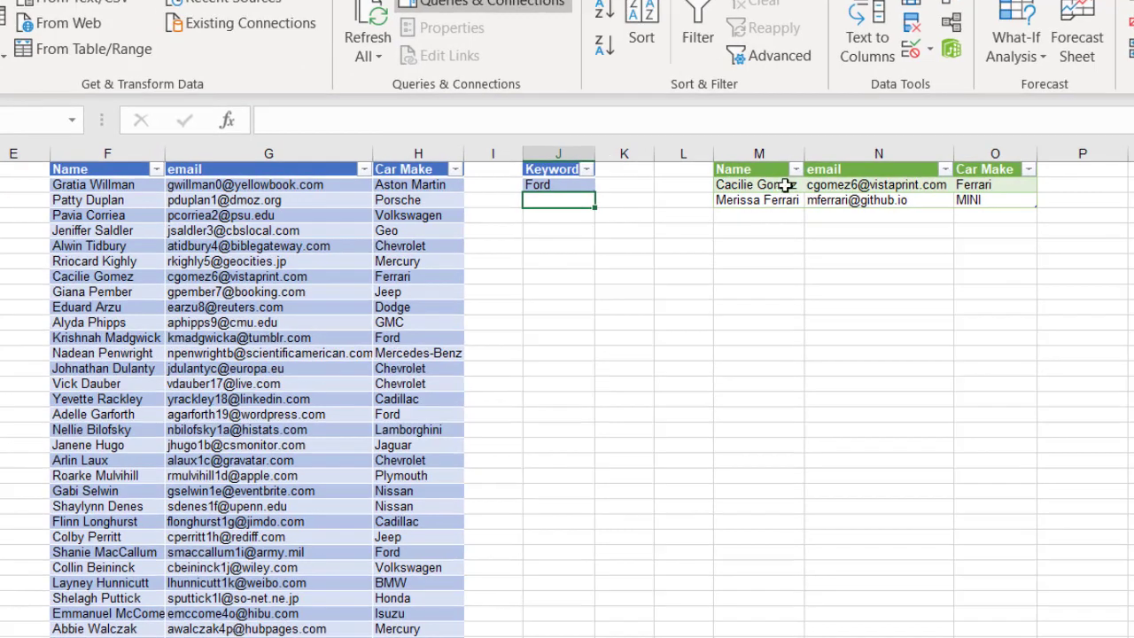
pyautogui.click(567, 193)
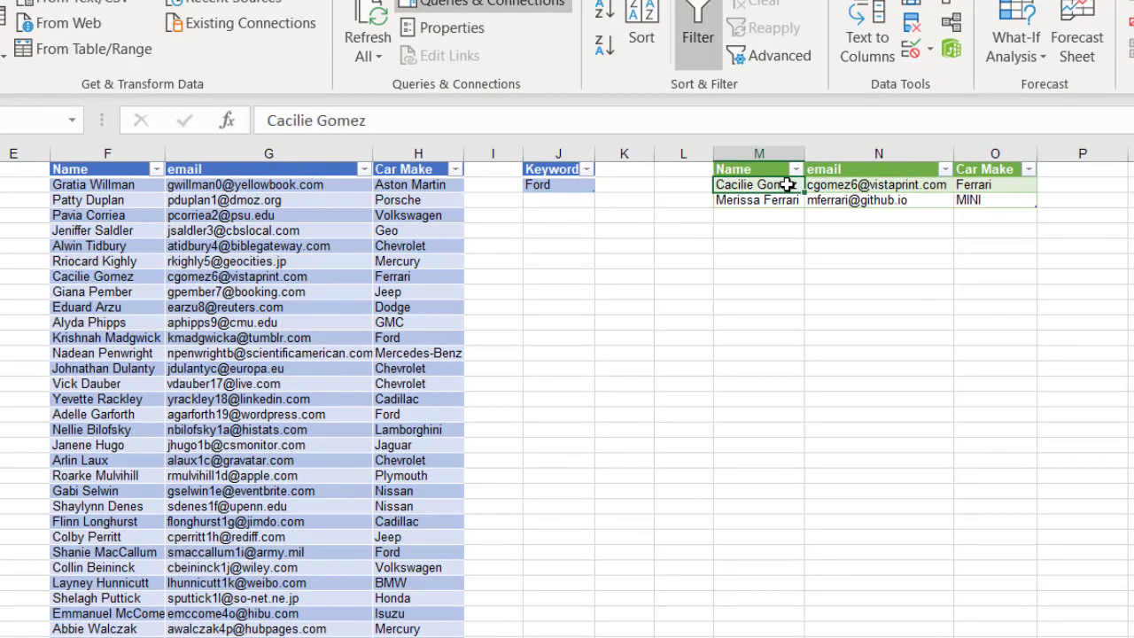
pyautogui.rightClick(787, 184)
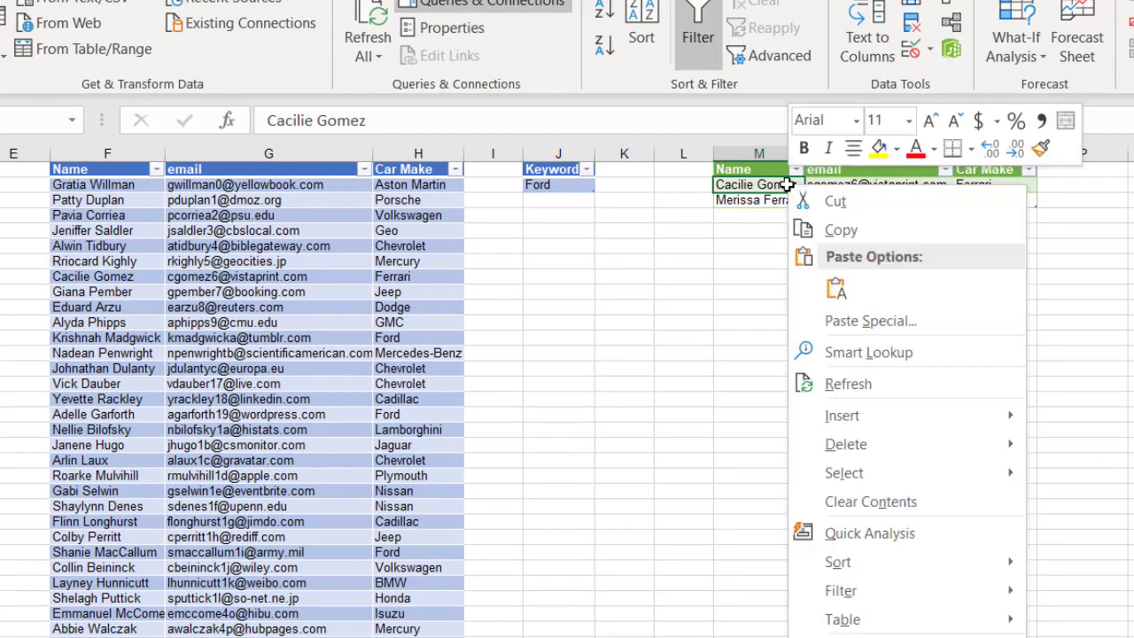
pyautogui.click(863, 390)
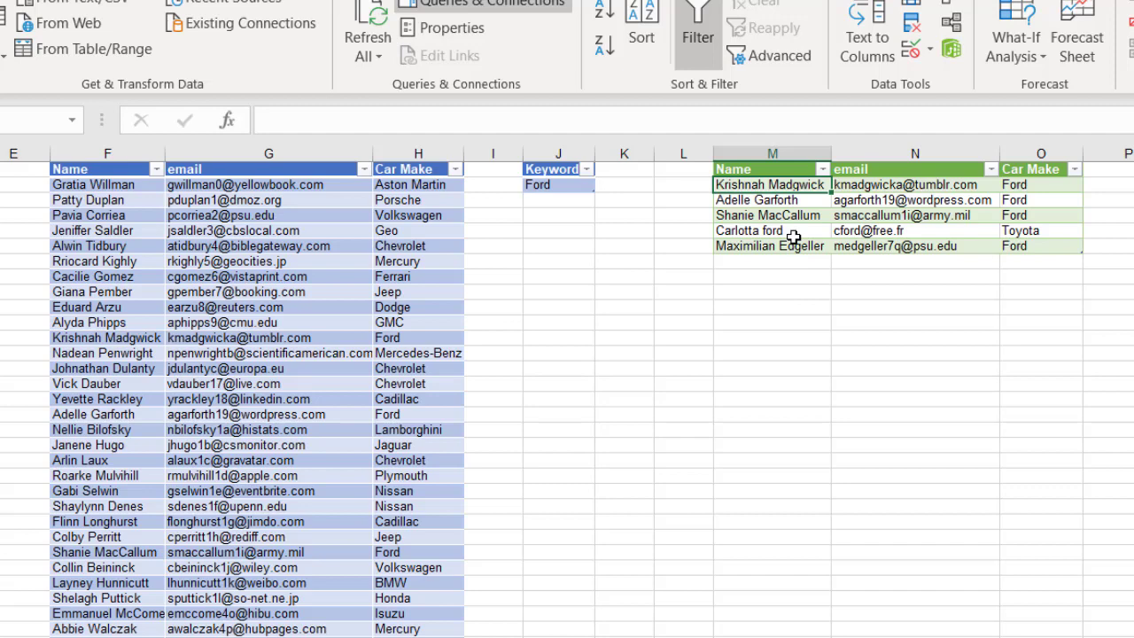
pyautogui.click(792, 235)
pyautogui.click(1029, 231)
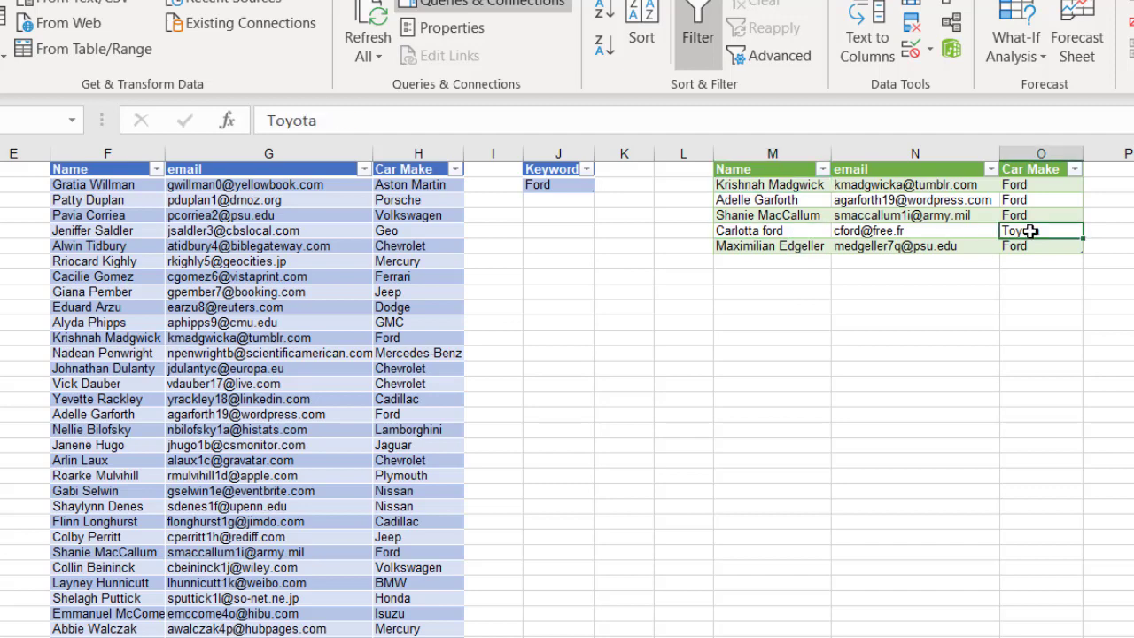
pyautogui.click(1033, 186)
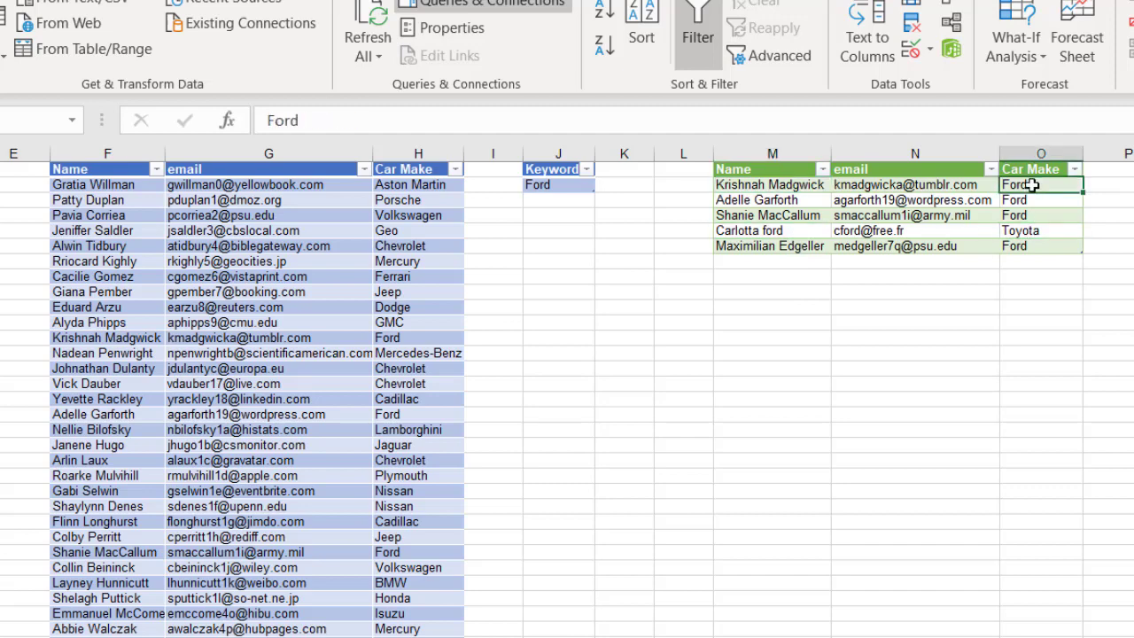